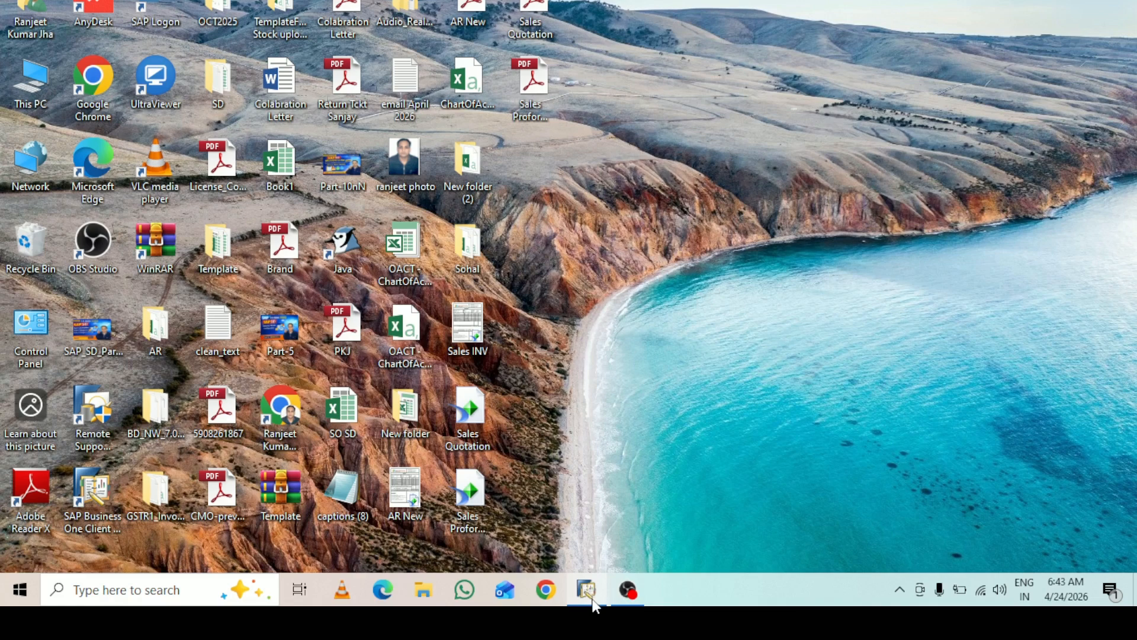
Switch to SAP Business One and open the item master record of item 29370538 from the list of all items.
click(594, 599)
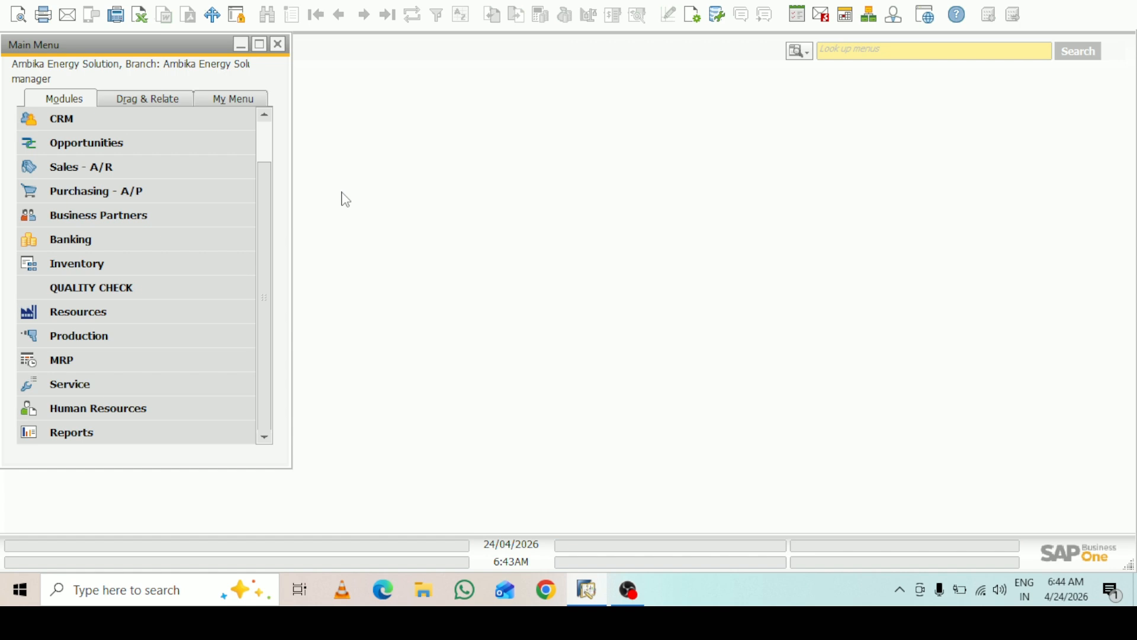
click(102, 264)
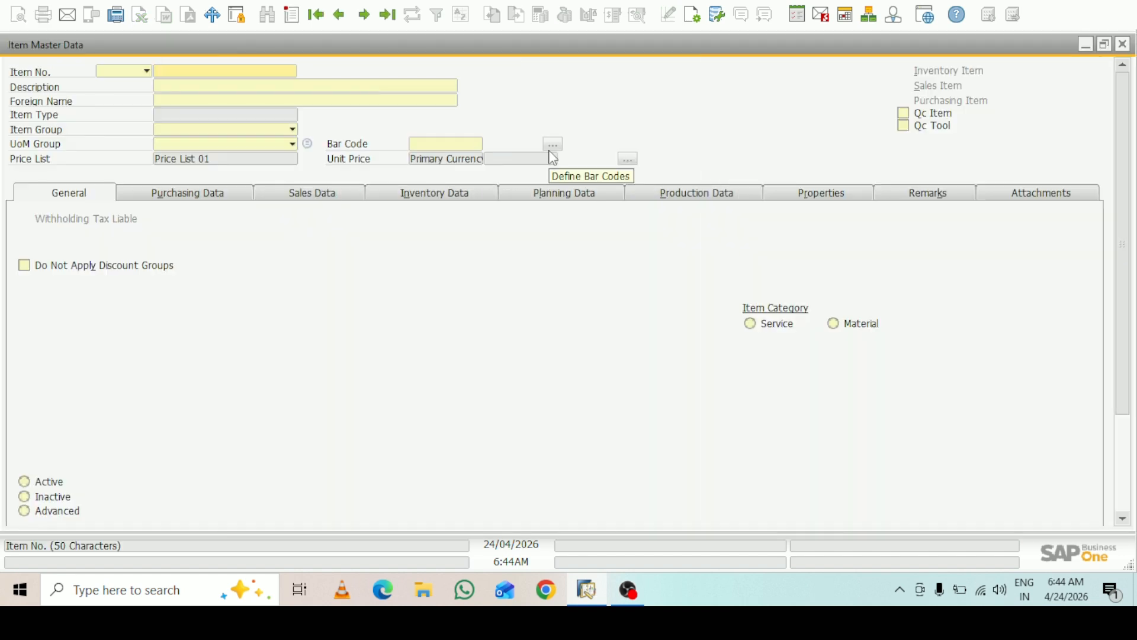
text(*)
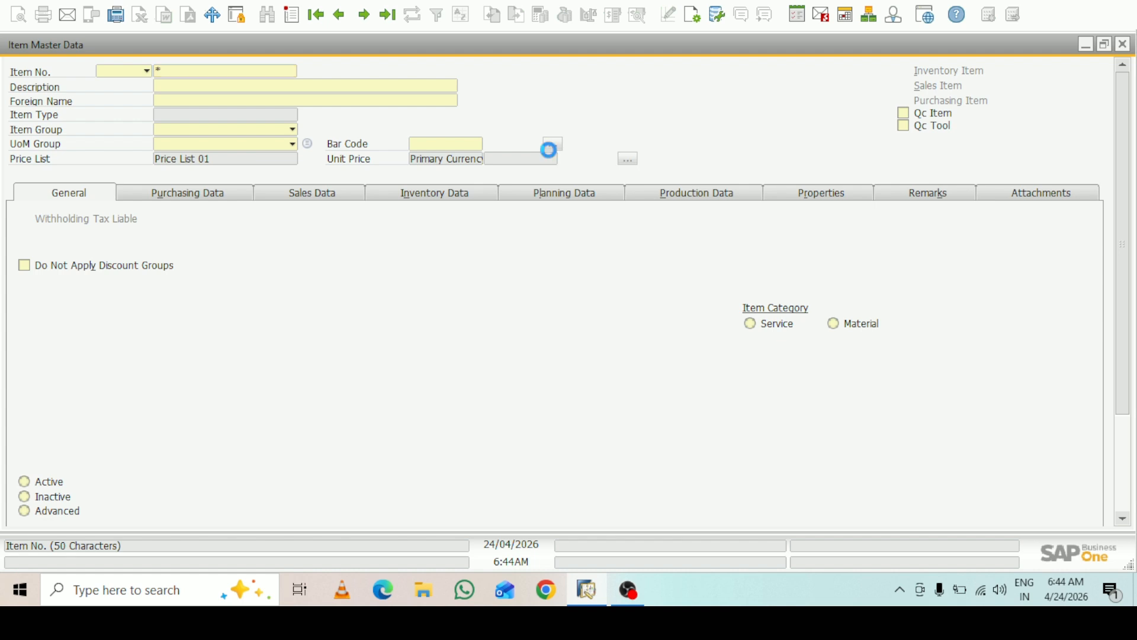
key(Tab)
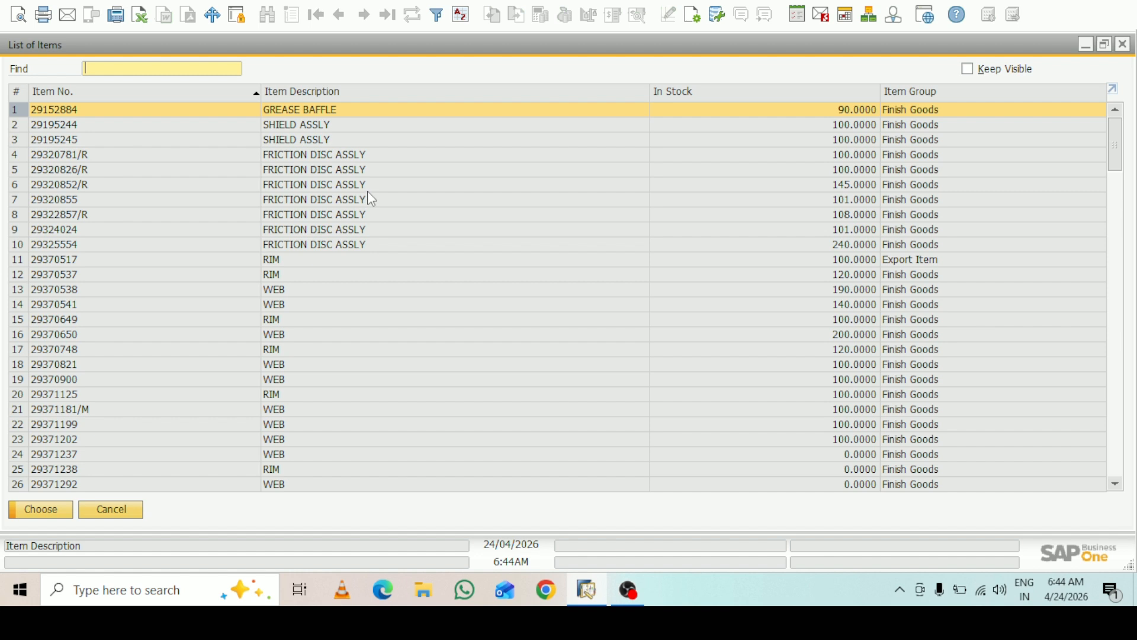
click(84, 293)
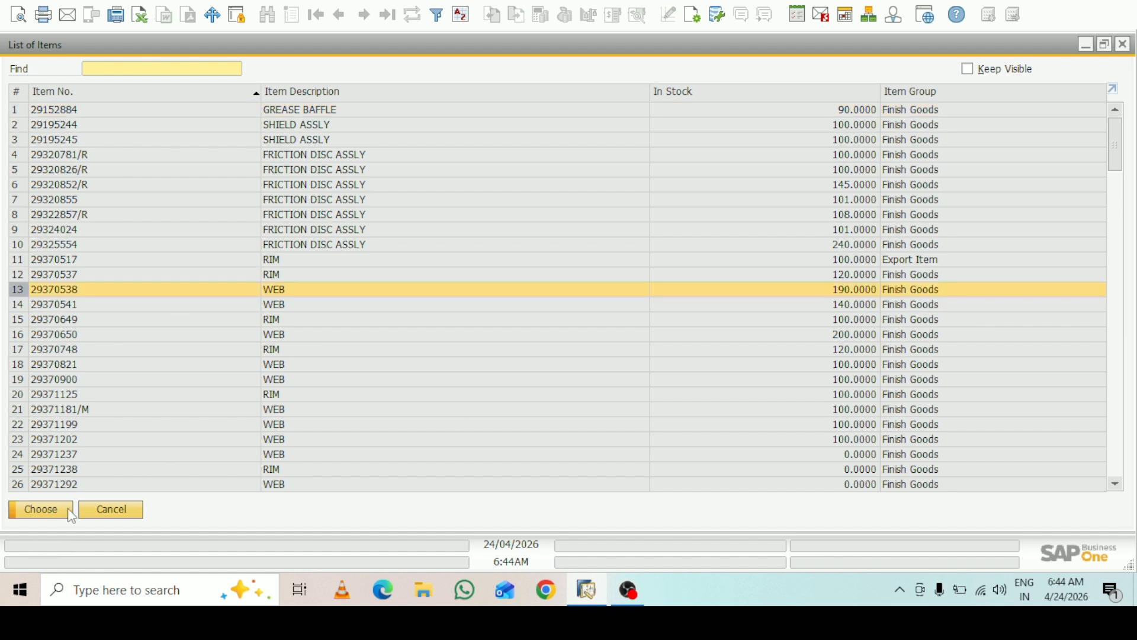
click(36, 511)
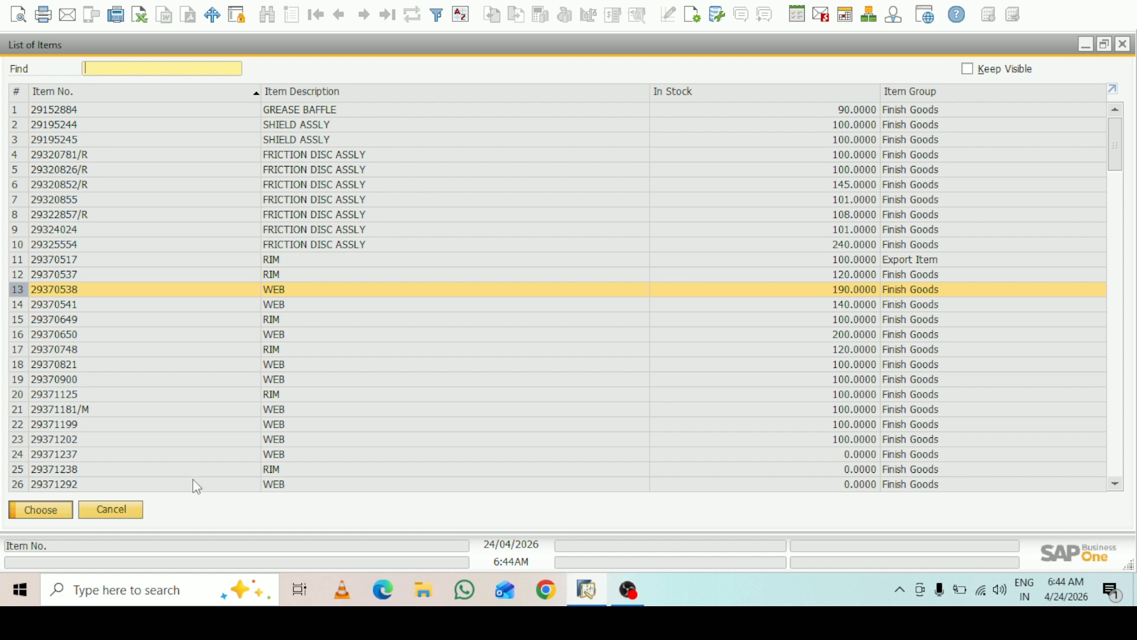
click(49, 512)
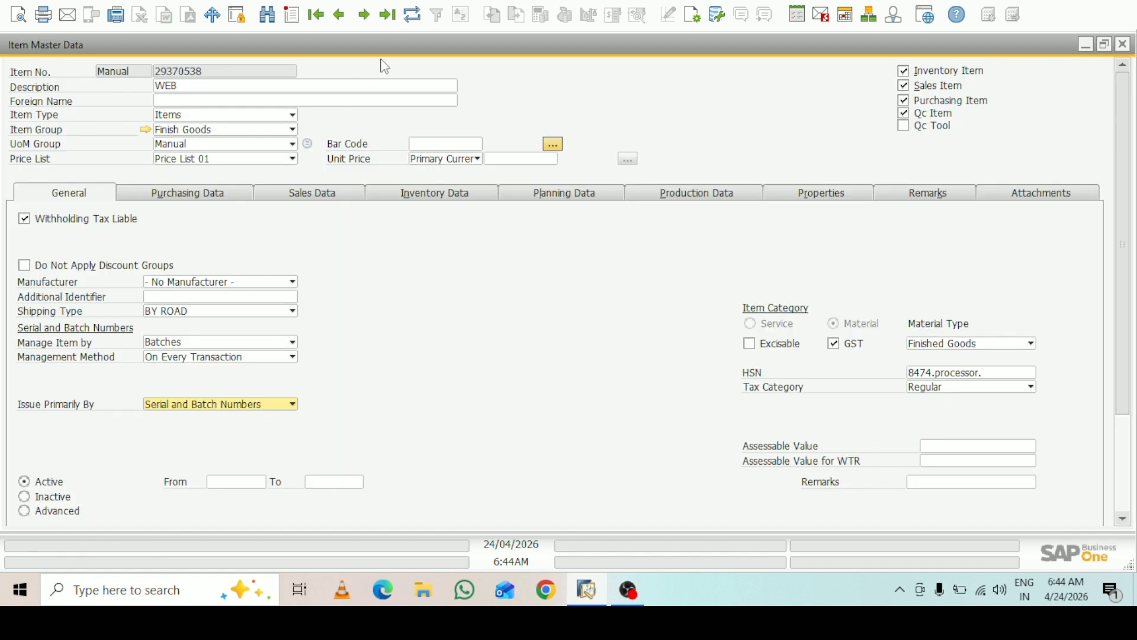
Browse forward through the item master records to item 29370649, then close the record and collapse the Inventory module.
click(363, 16)
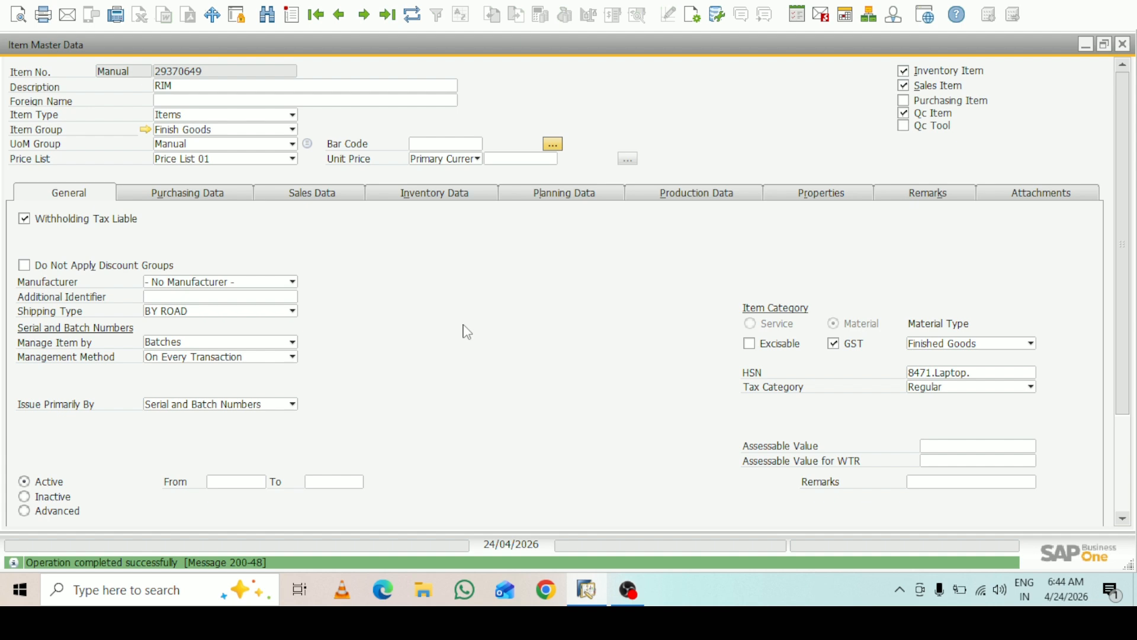
click(1124, 45)
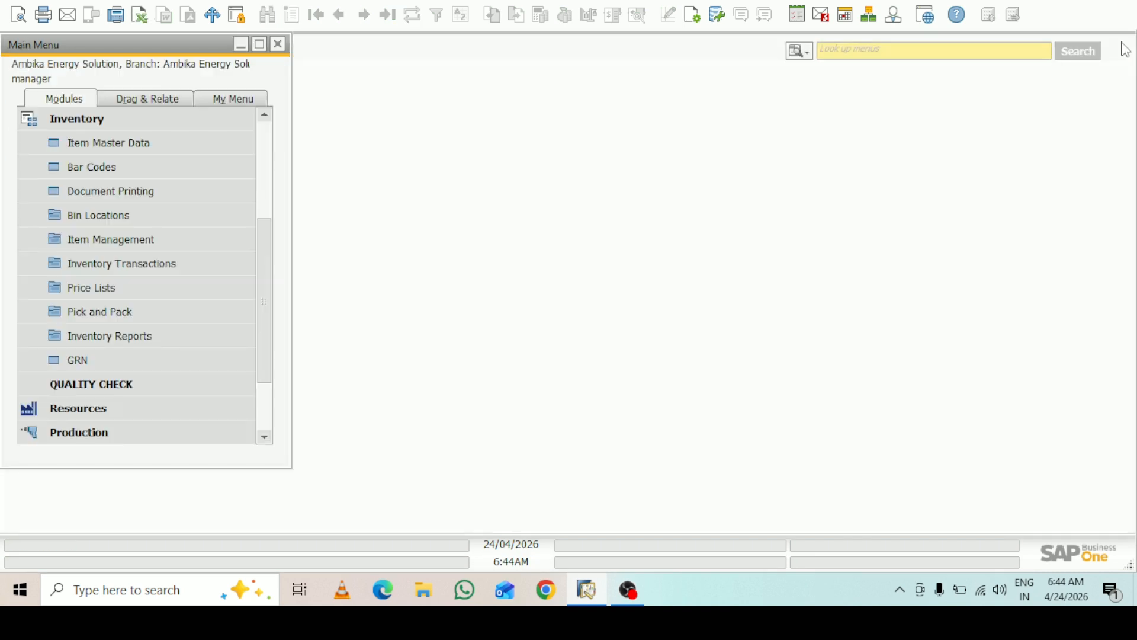
click(118, 123)
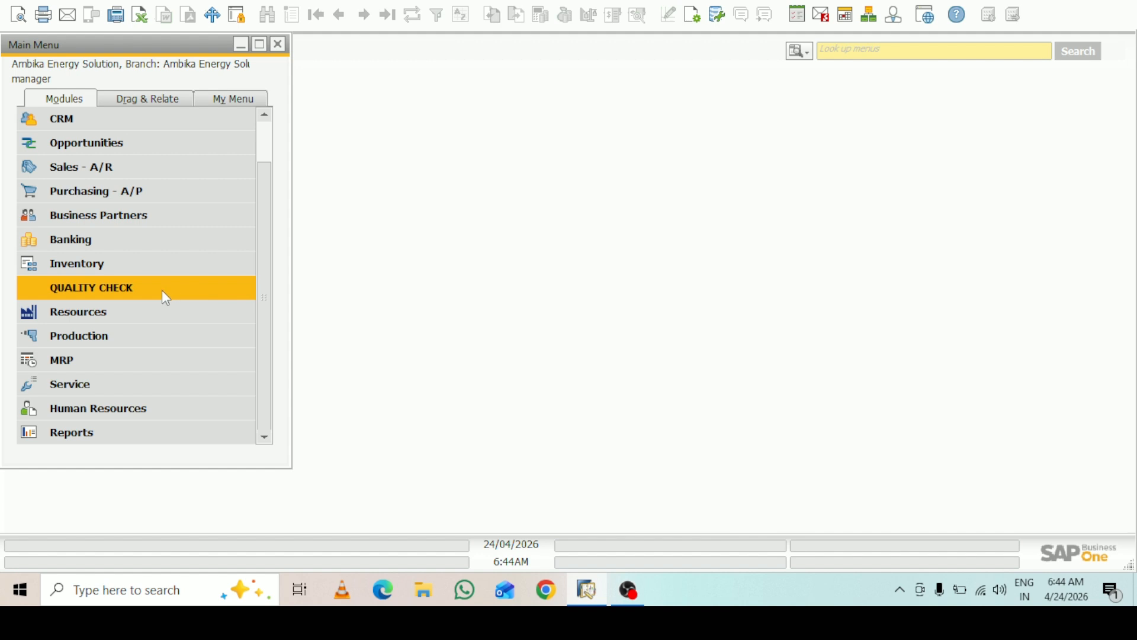
Open the Item Mapping master from the QC masters of the Quality Check module.
click(132, 293)
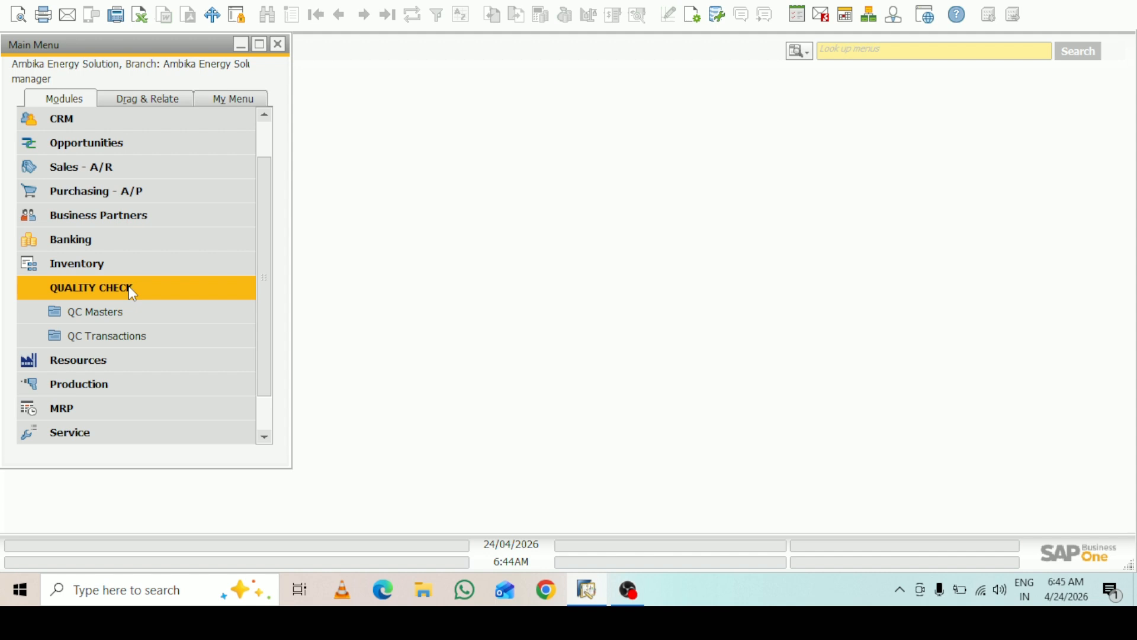
click(119, 312)
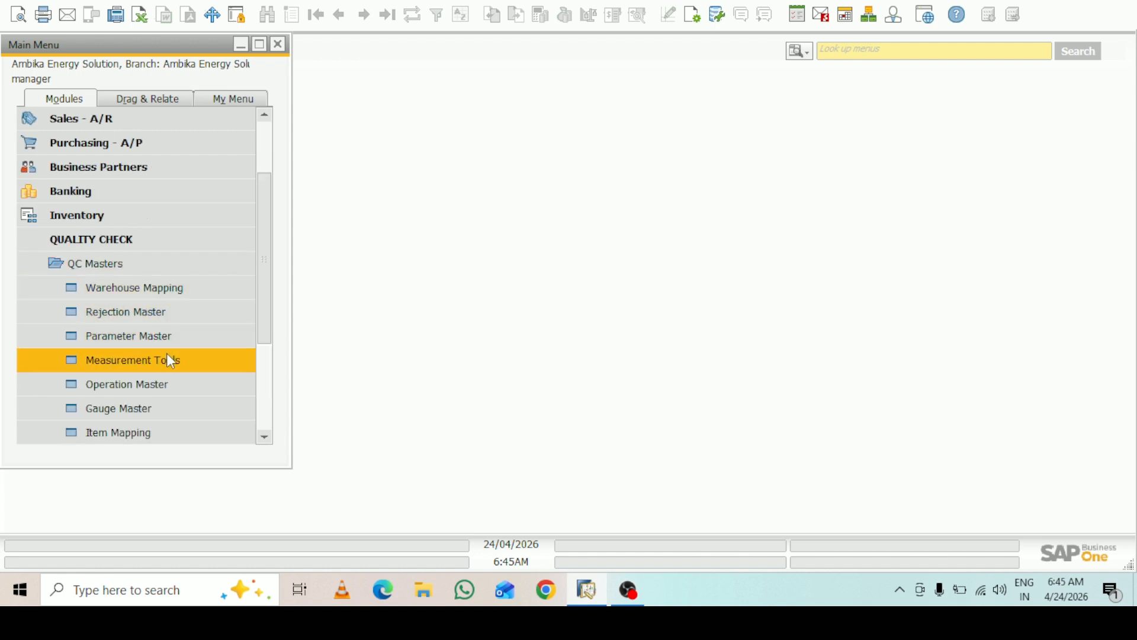
drag(265, 230, 271, 267)
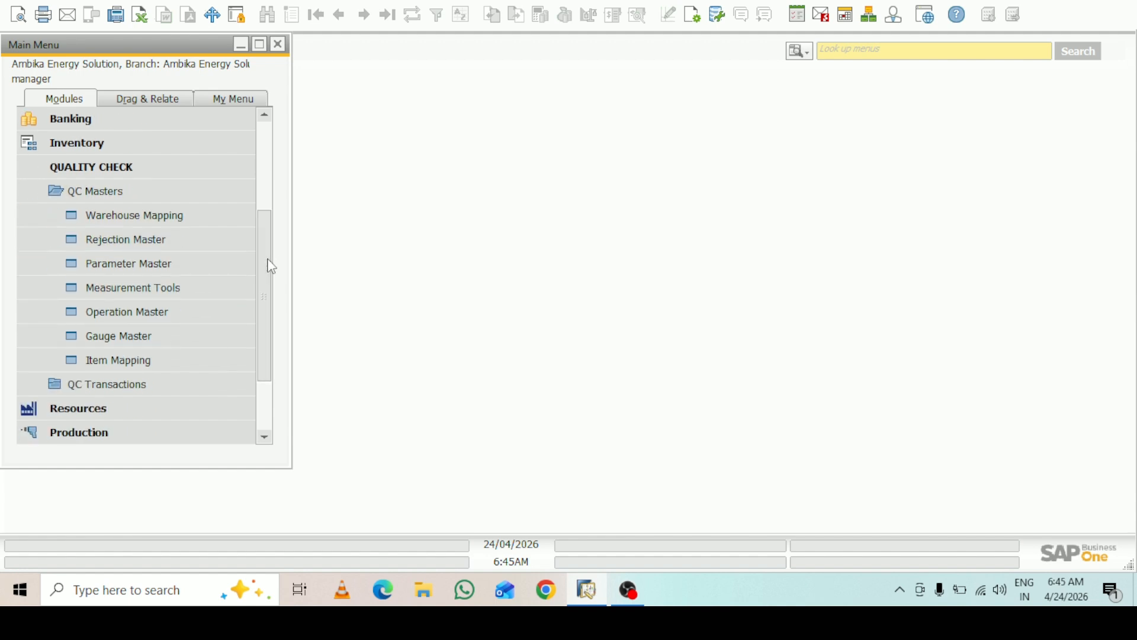
click(141, 362)
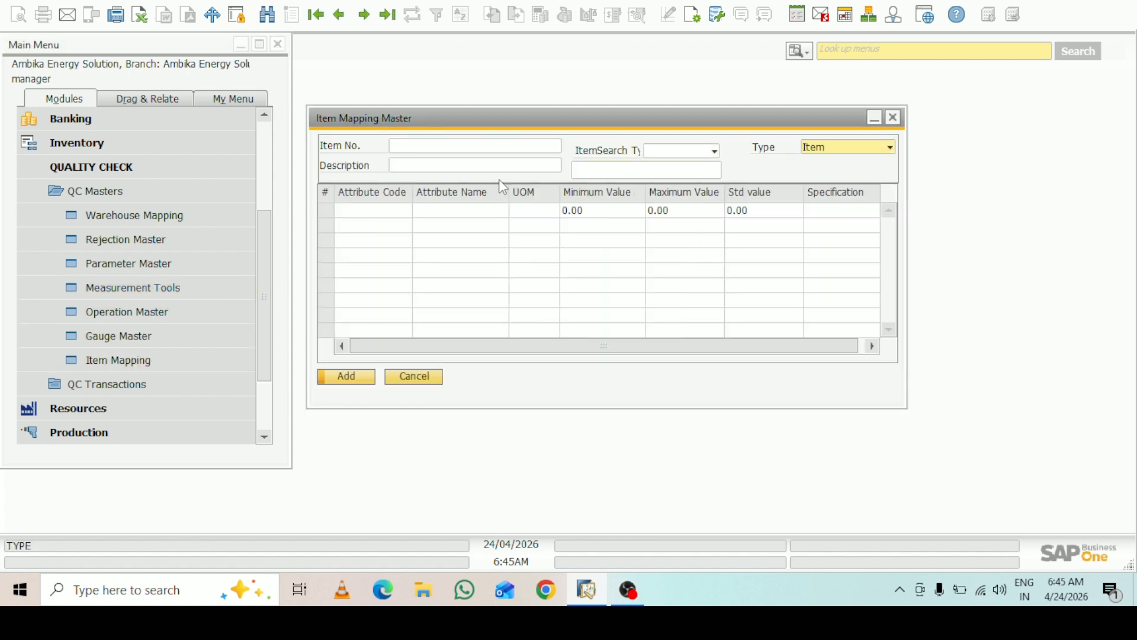
Choose item 29370537 (RIM) for the mapping and assign the Internal Diameter attribute (ID) to its first row.
click(488, 147)
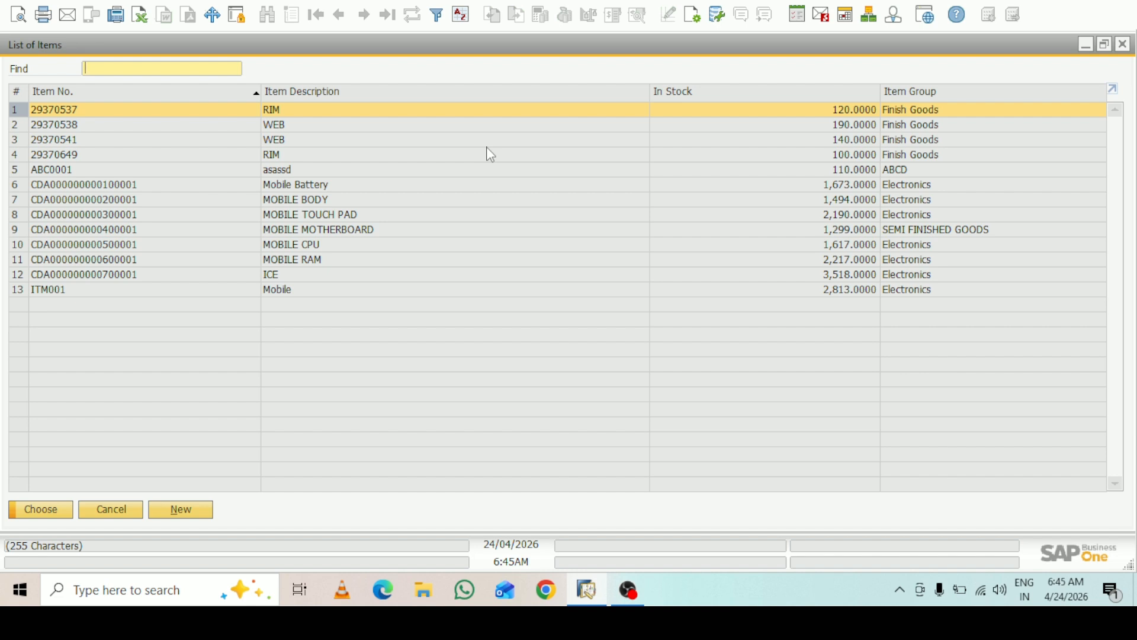
click(57, 513)
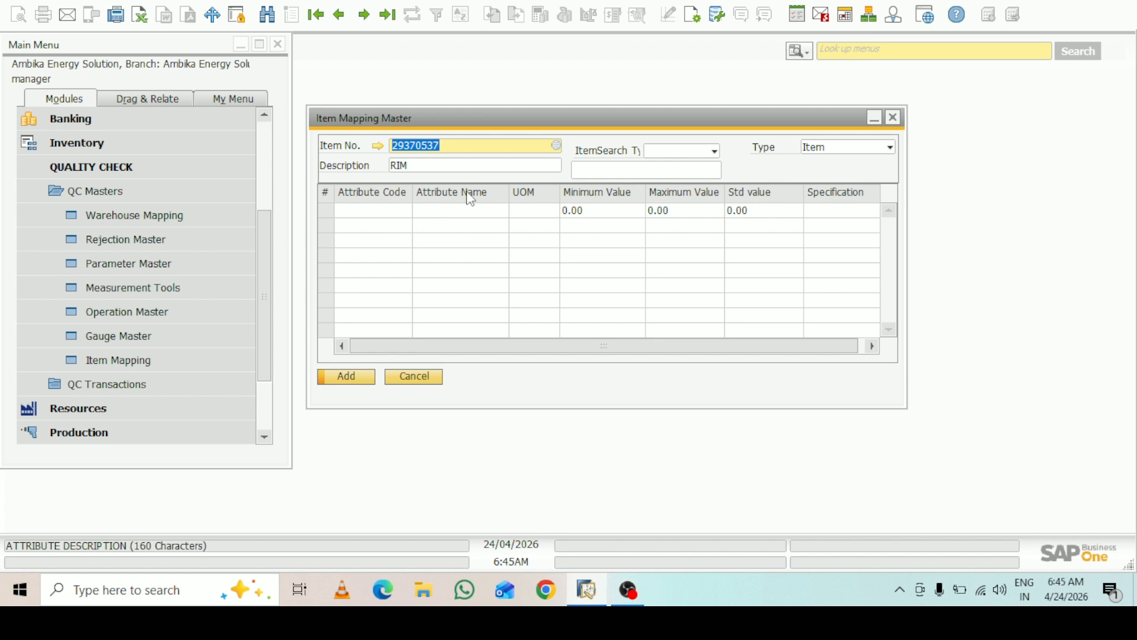
click(373, 210)
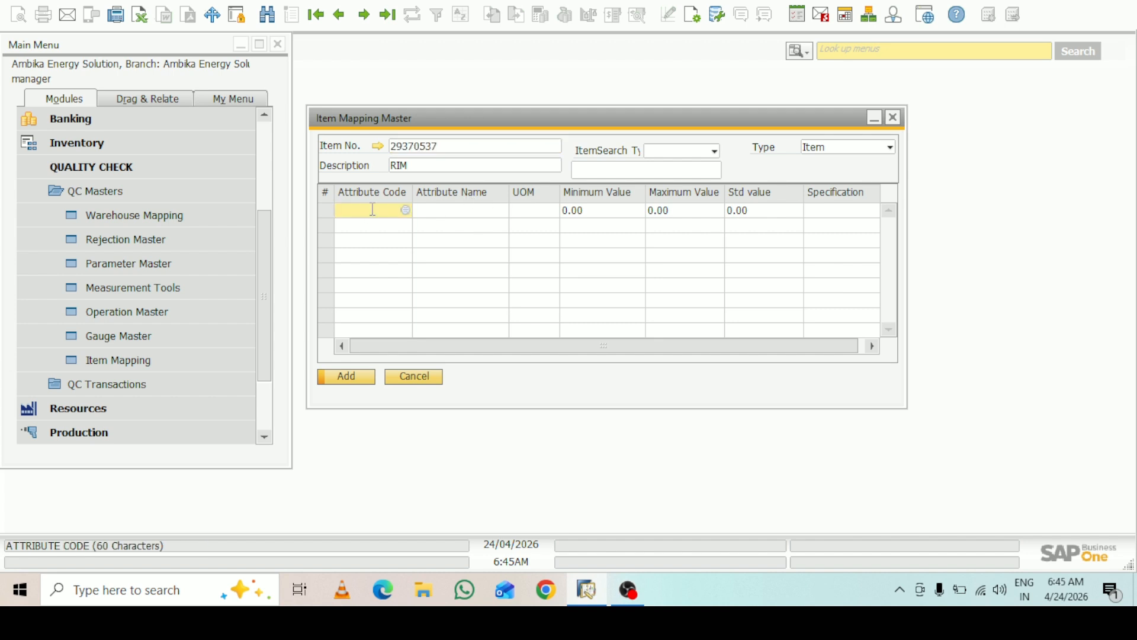
click(405, 210)
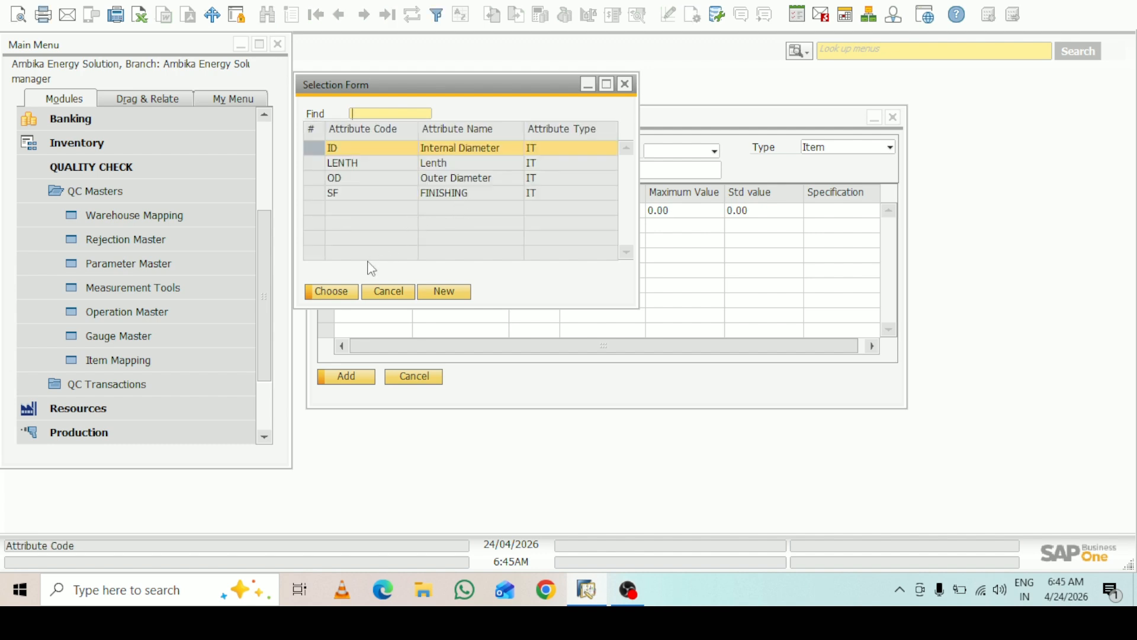
click(332, 292)
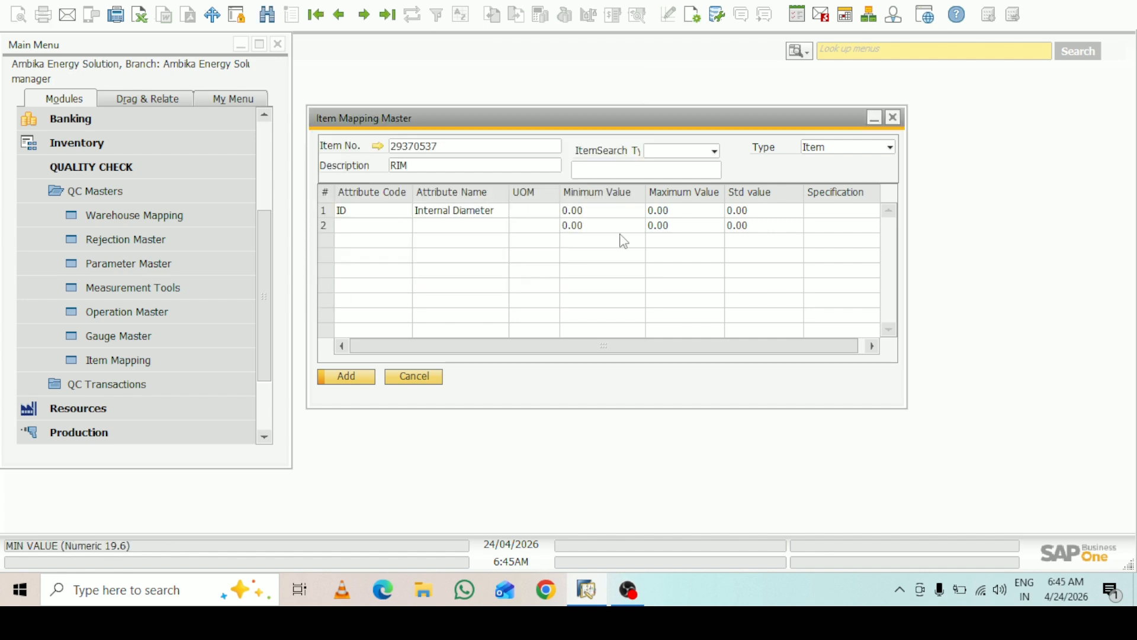
Set the Internal Diameter attribute's minimum to 1.2, maximum to 1.5, standard value to 1.25 and specification to "1.25 MM".
click(595, 210)
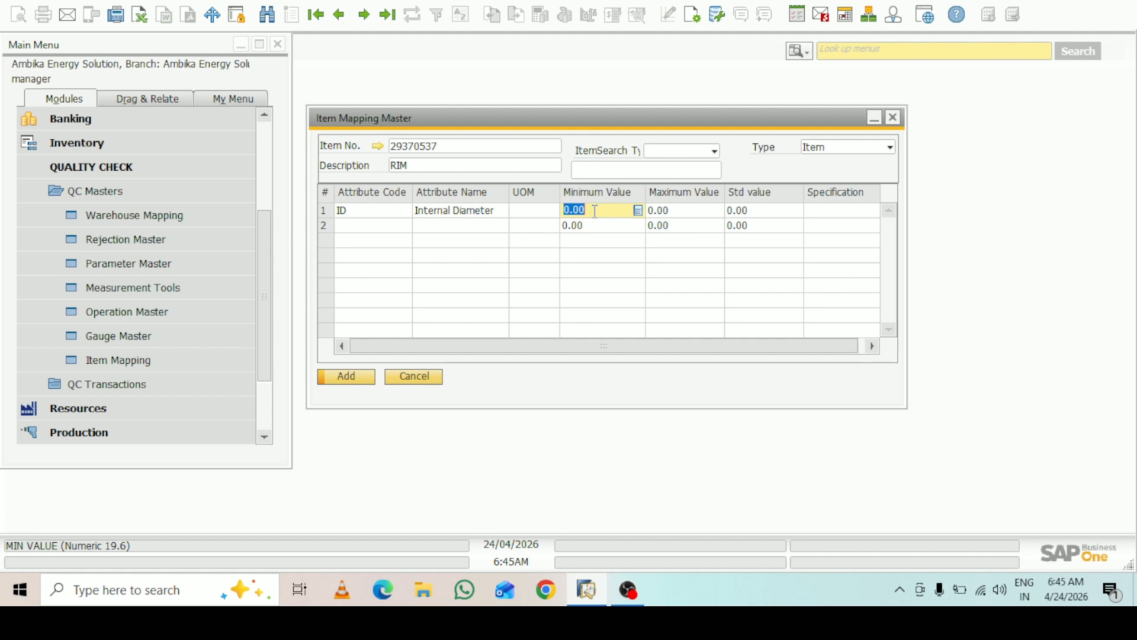
text(1.2)
key(Tab)
text(15)
key(BackSpace)
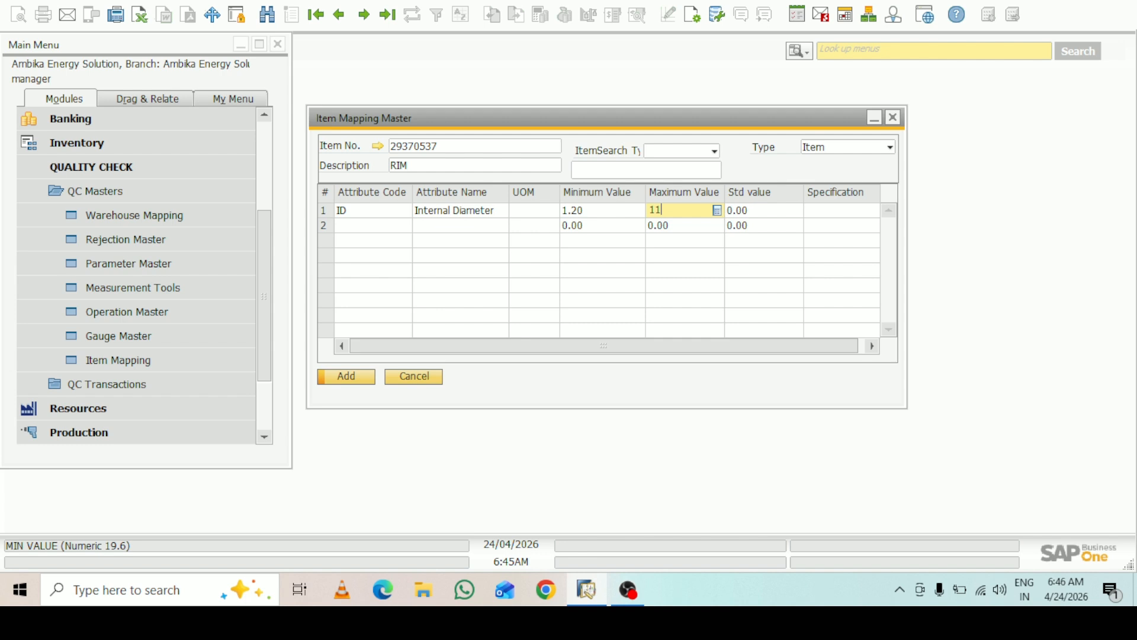
text(.5)
key(Tab)
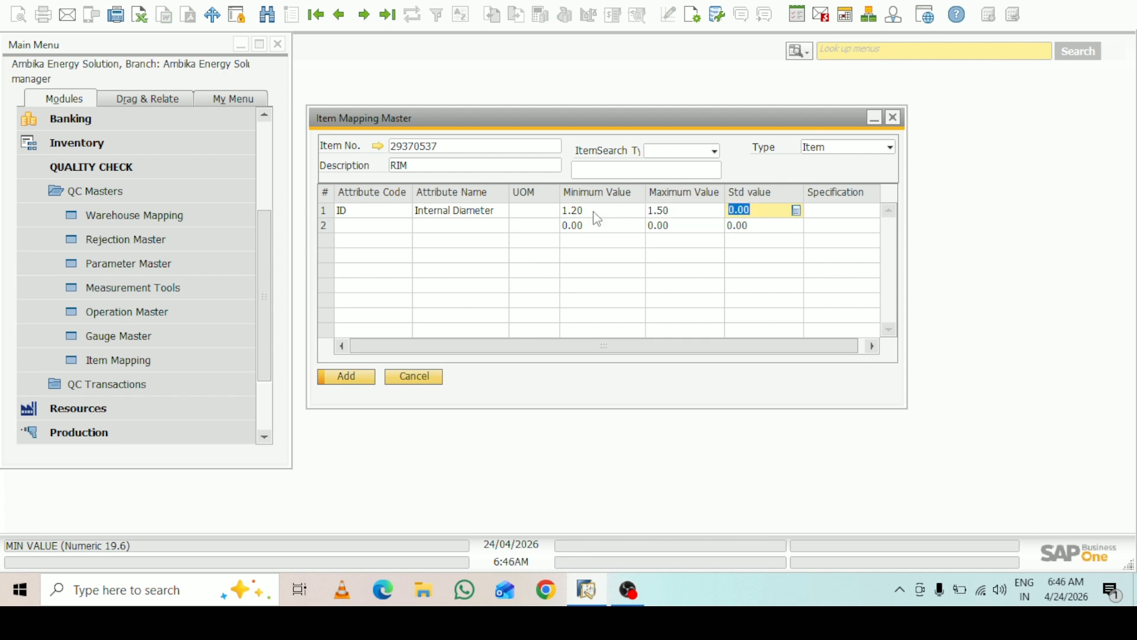
text(1.25)
key(Tab)
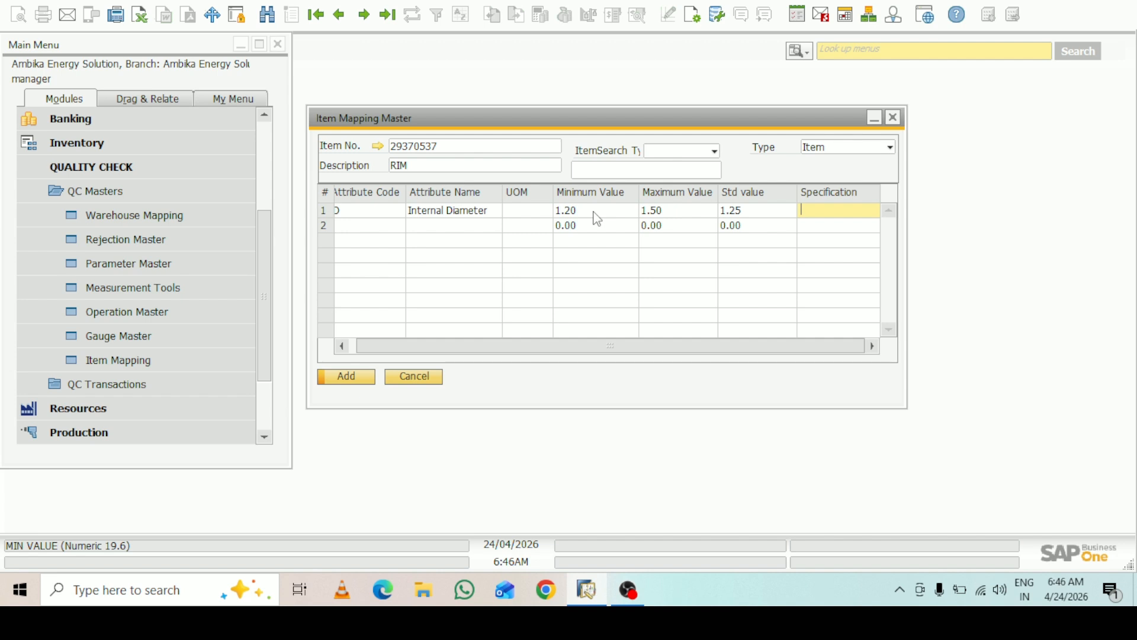
text(1.25 MM)
Assign the LENTH attribute to the second row of the item mapping.
drag(566, 345, 414, 348)
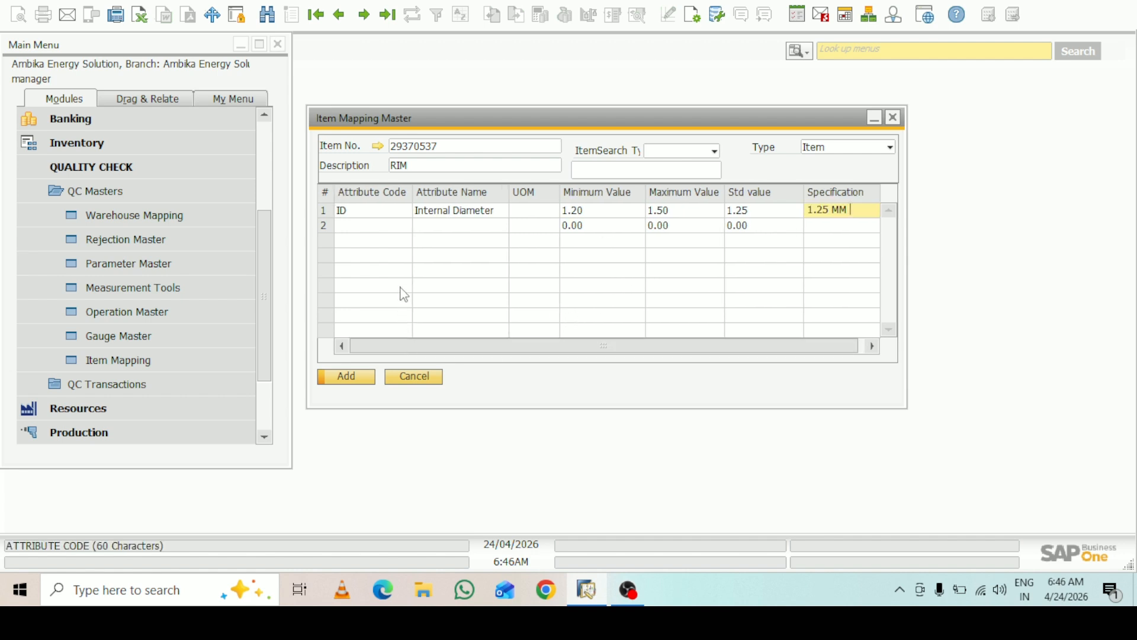
click(381, 224)
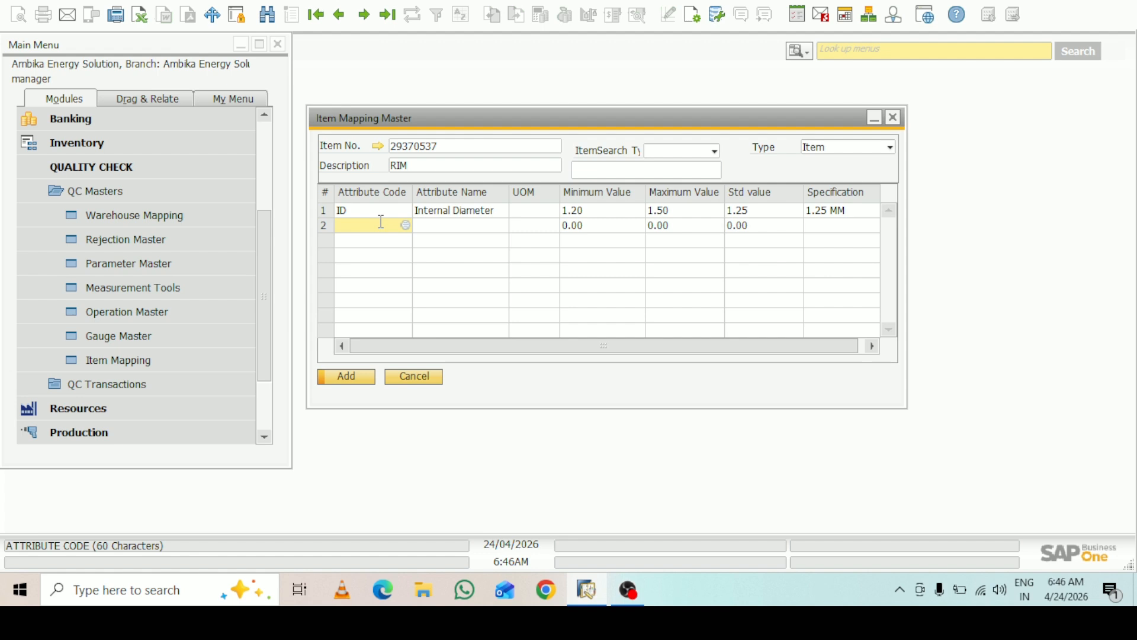
click(405, 226)
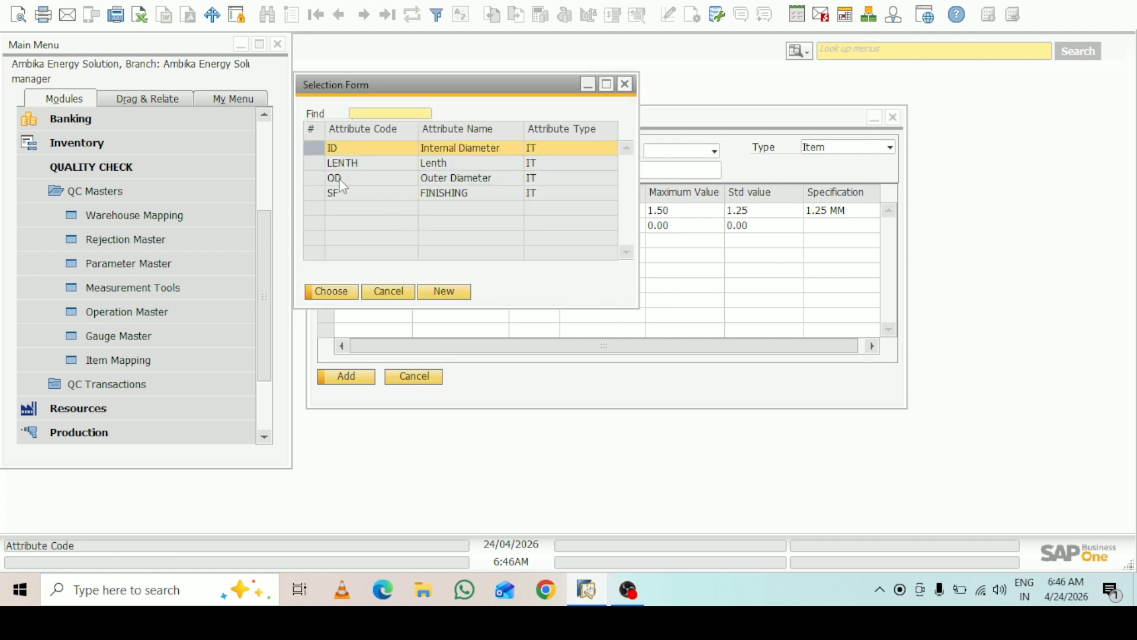
click(364, 163)
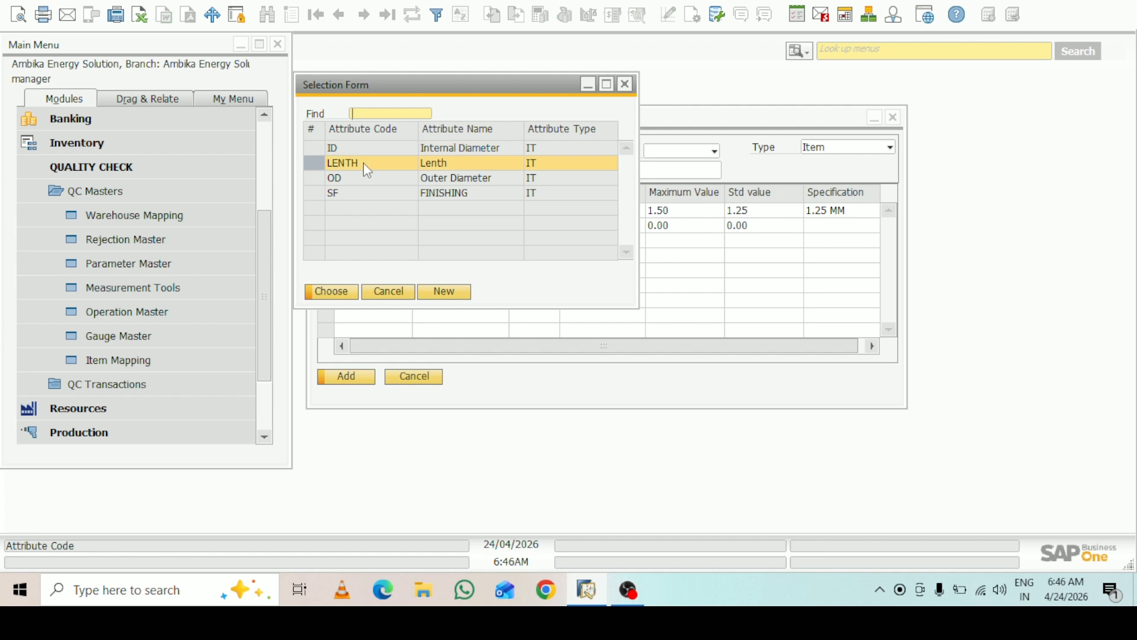
click(332, 291)
Set the LENTH attribute's minimum to 12, maximum to 13, standard value to 12.5 and specification to "lenght m", and try to add the mapping.
click(586, 225)
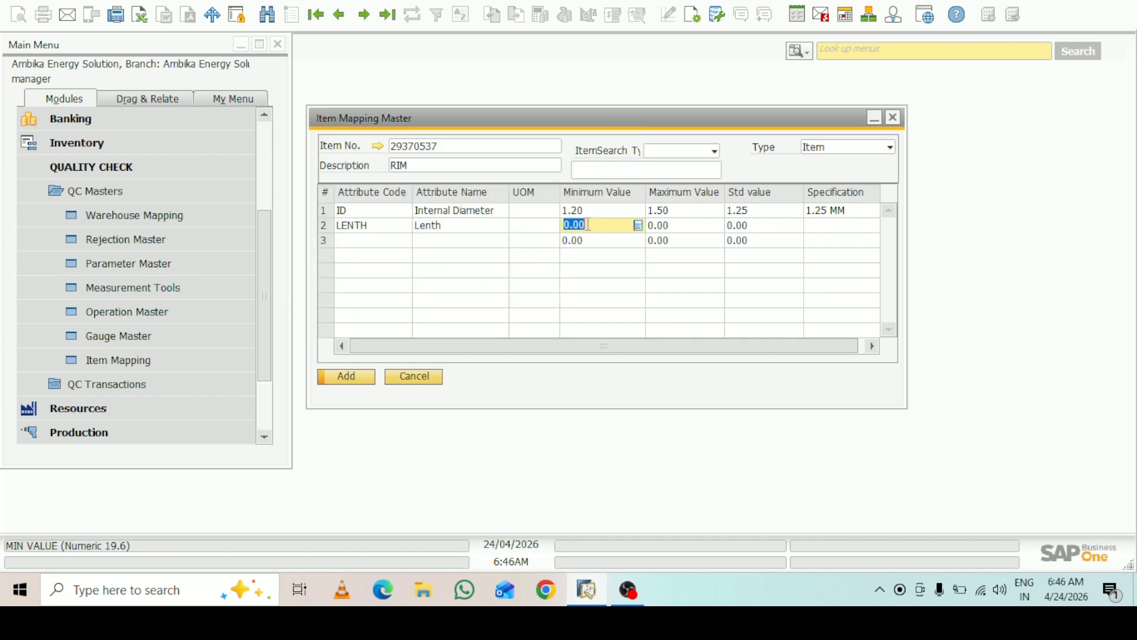
text(12)
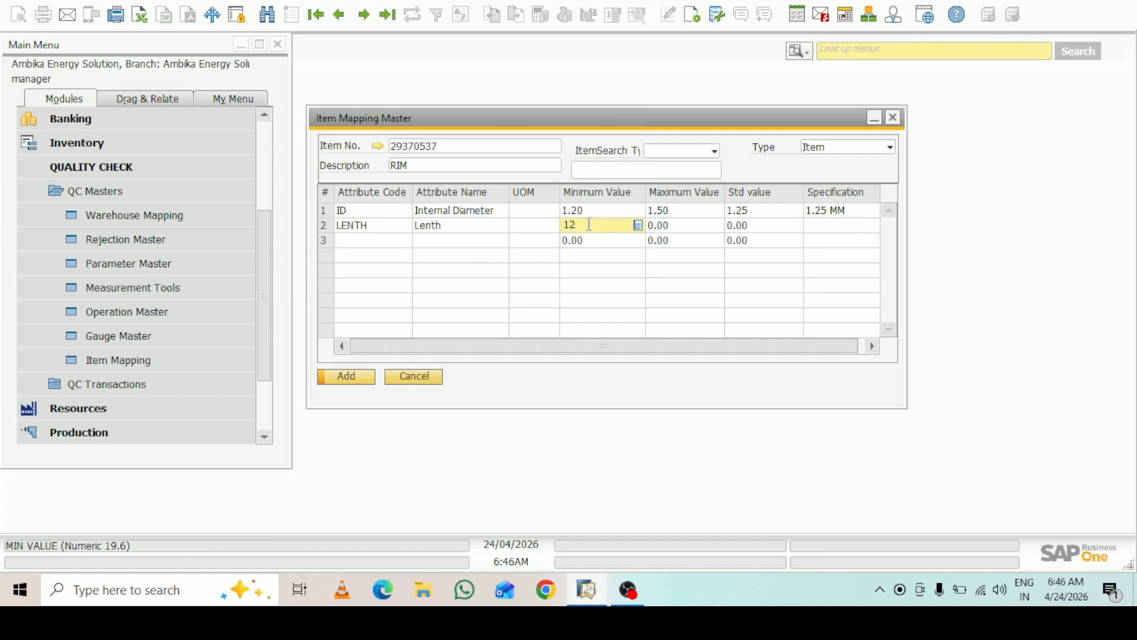
click(660, 225)
text(13)
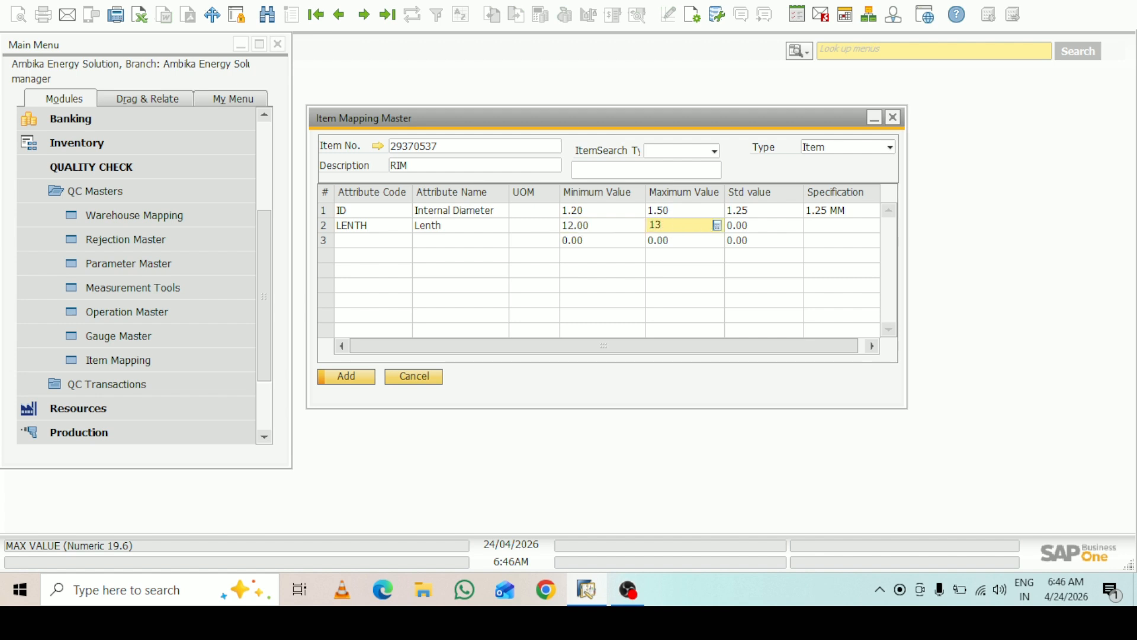
key(Tab)
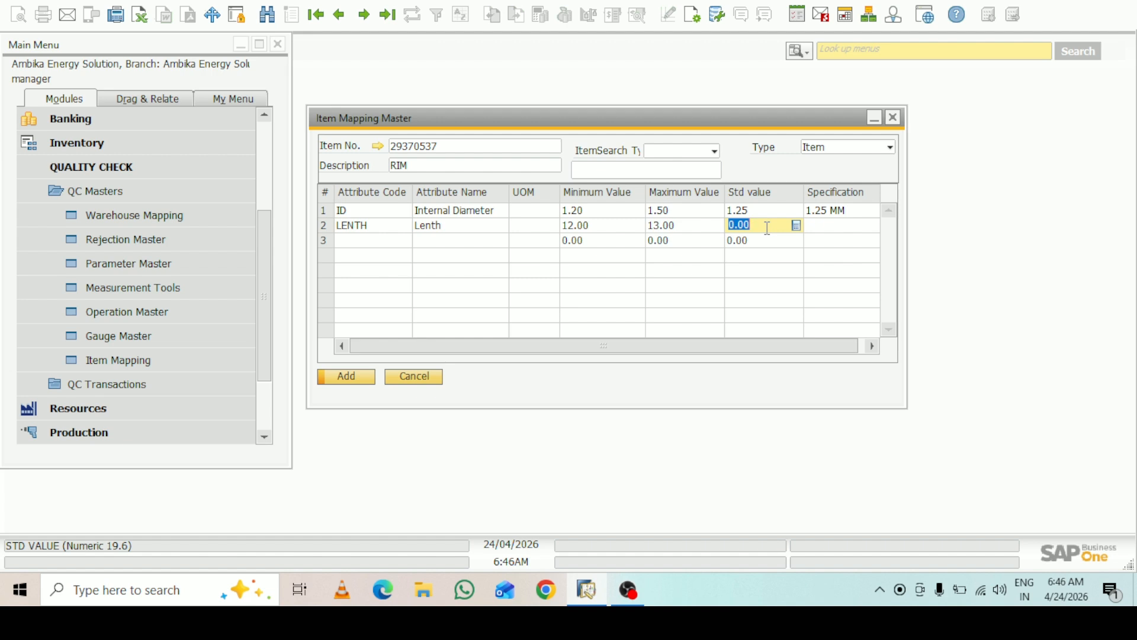
text(12.5)
key(Tab)
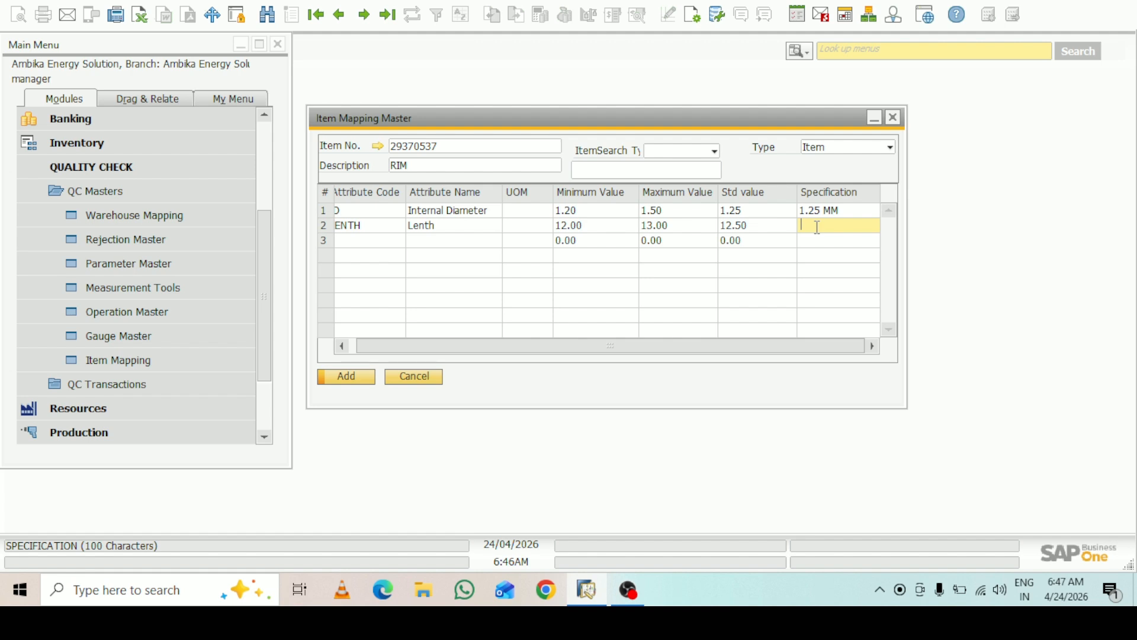
text(1)
text(e)
key(BackSpace)
text(nght m)
drag(617, 347, 476, 344)
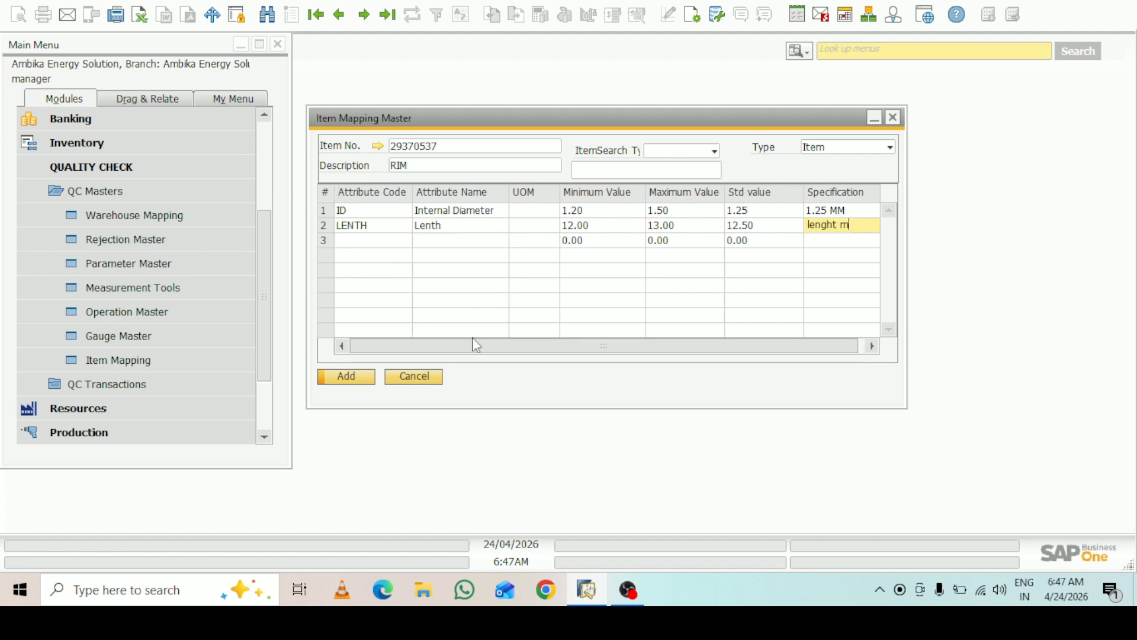
click(347, 379)
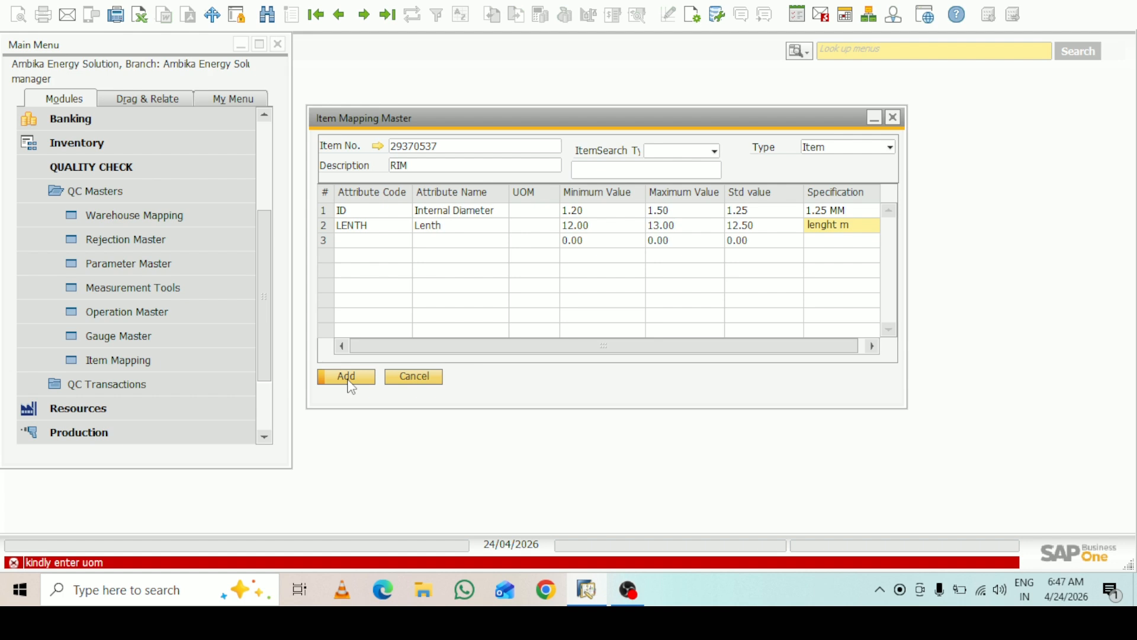
Set the Internal Diameter attribute's unit of measure to CM in the item mapping.
click(537, 209)
key(Tab)
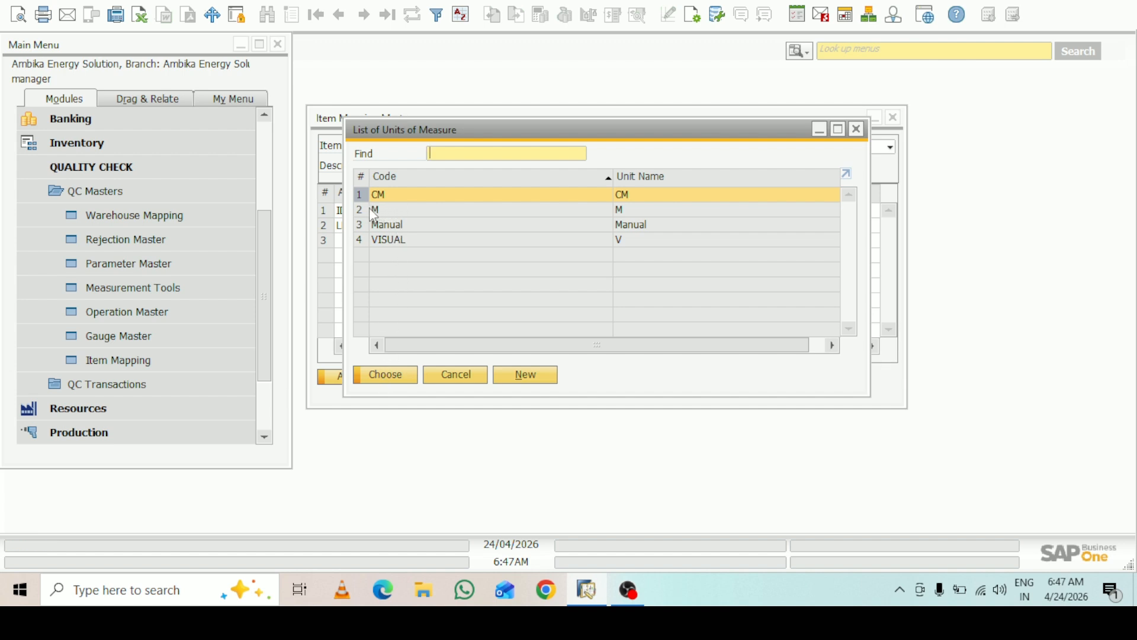
click(389, 379)
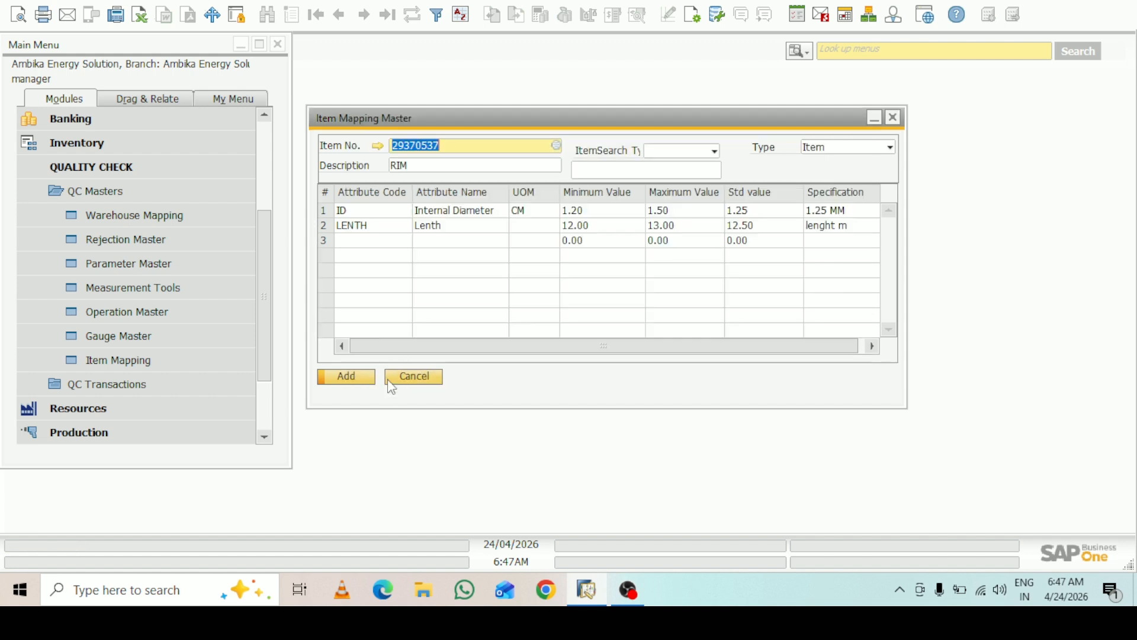
Create a unit of measure with code and name MM, and assign it to the Internal Diameter attribute in place of the current unit.
click(542, 213)
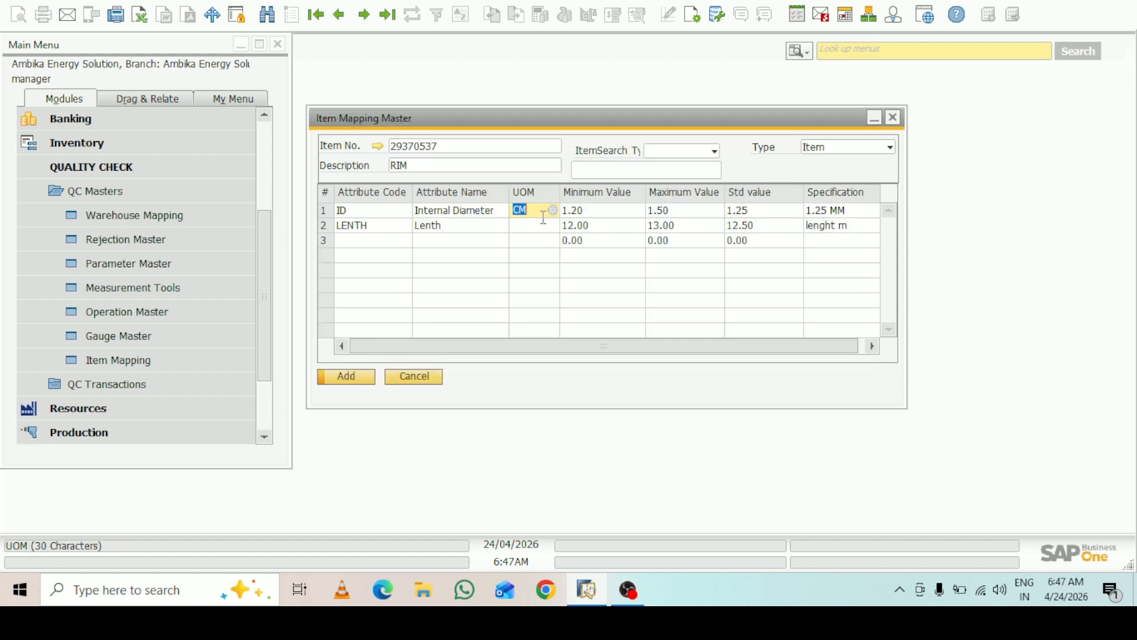
key(BackSpace)
key(Tab)
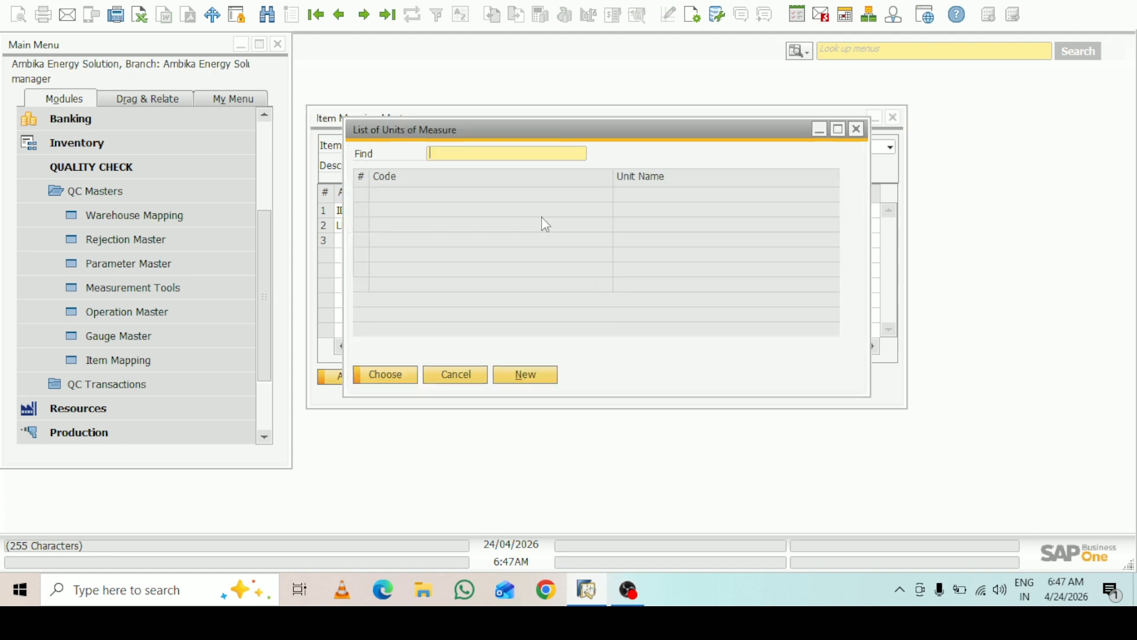
click(524, 367)
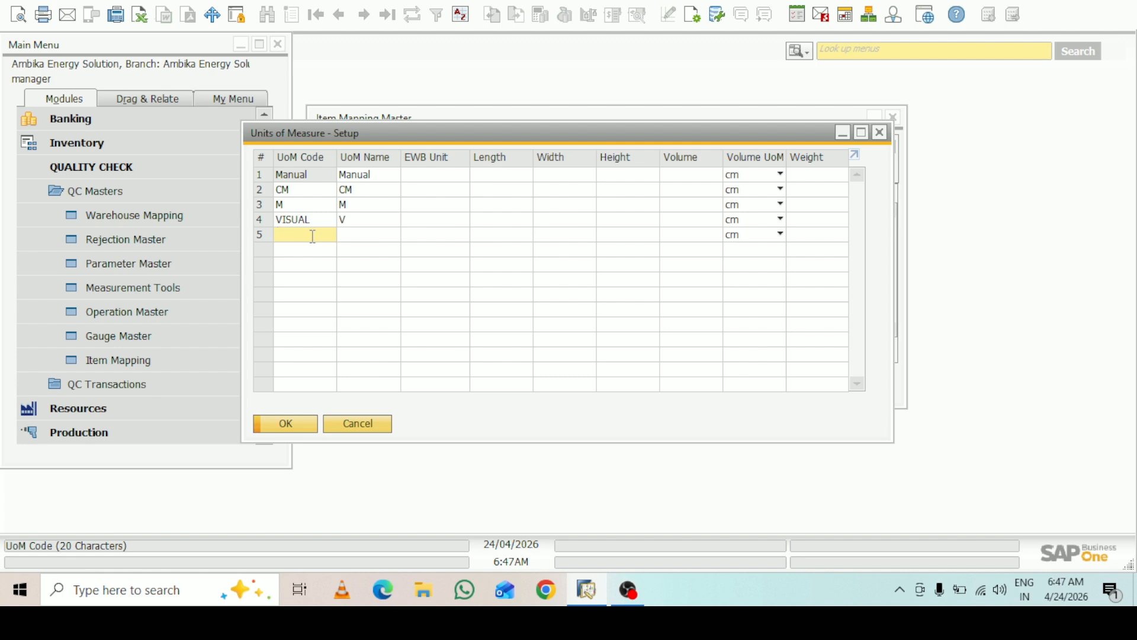
text(mM)
key(Tab)
text(MM)
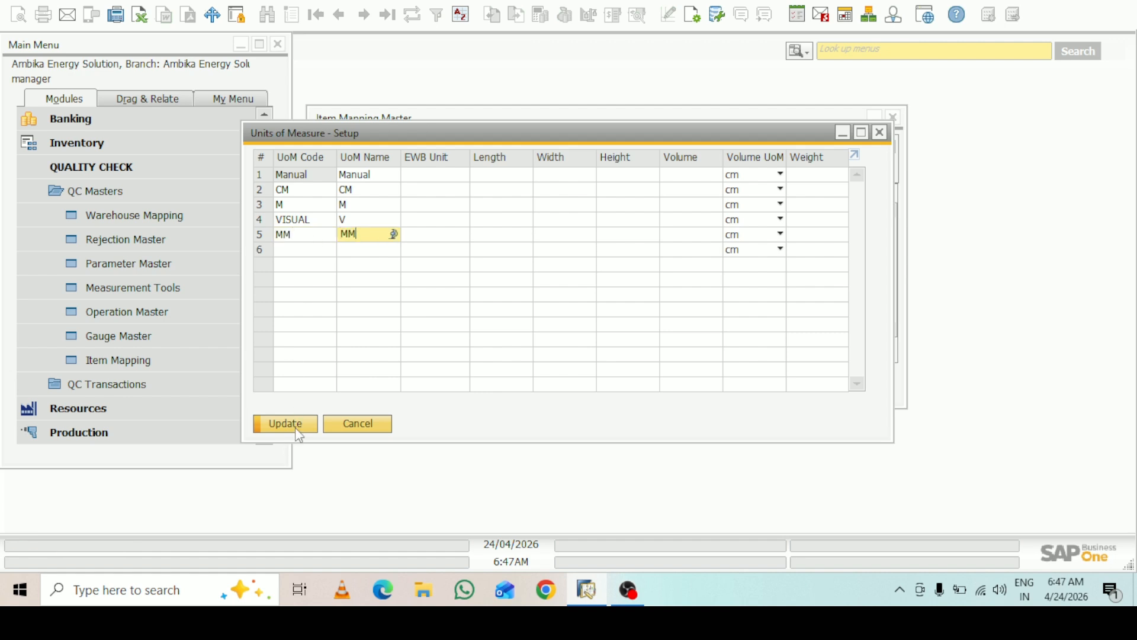
click(295, 428)
click(296, 427)
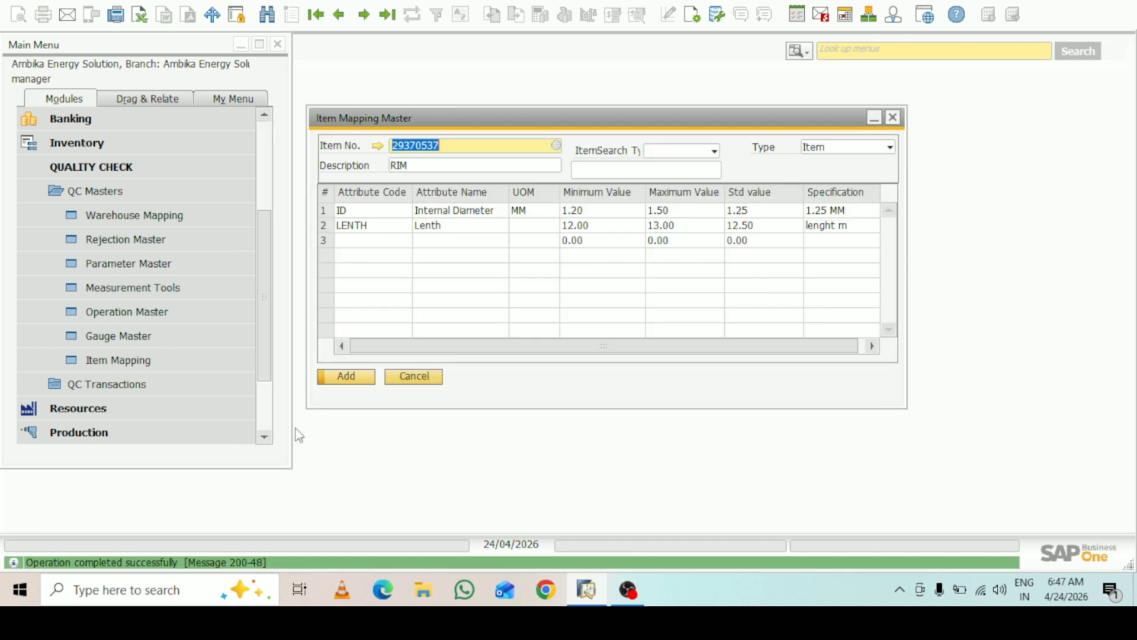
Set the LENTH attribute's unit of measure to M and try to add the item mapping.
click(543, 224)
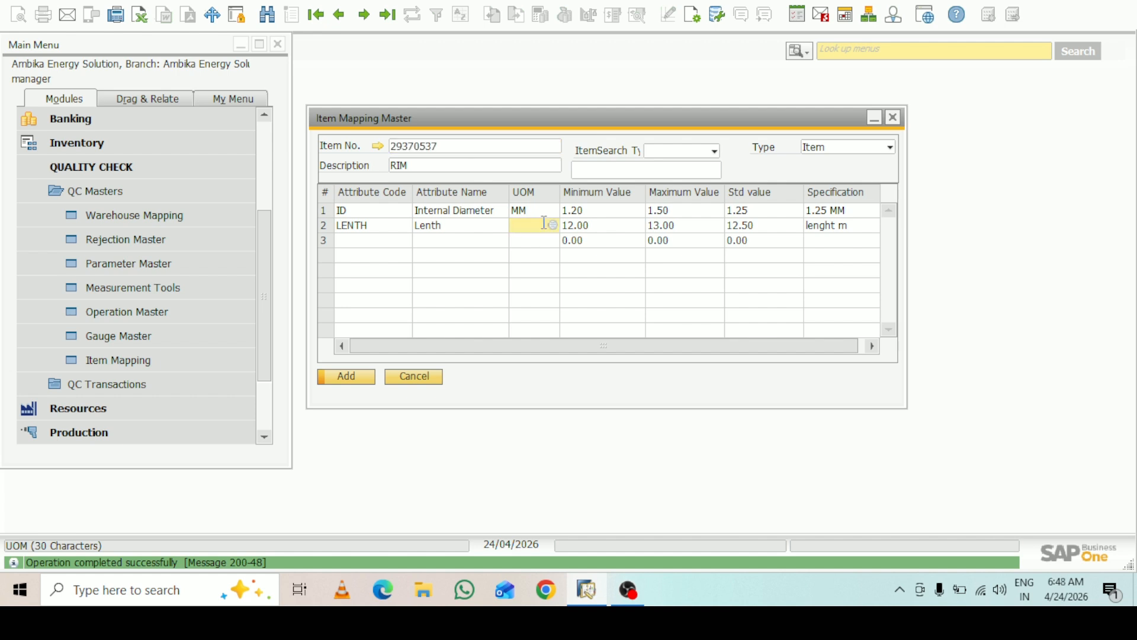
key(Tab)
click(383, 210)
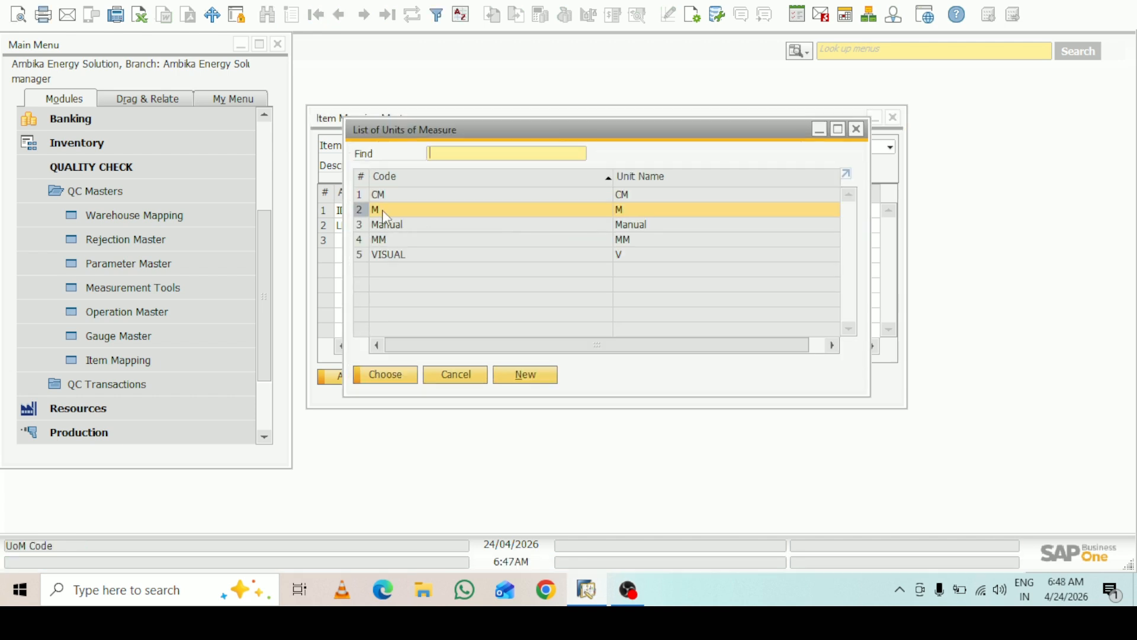
click(386, 381)
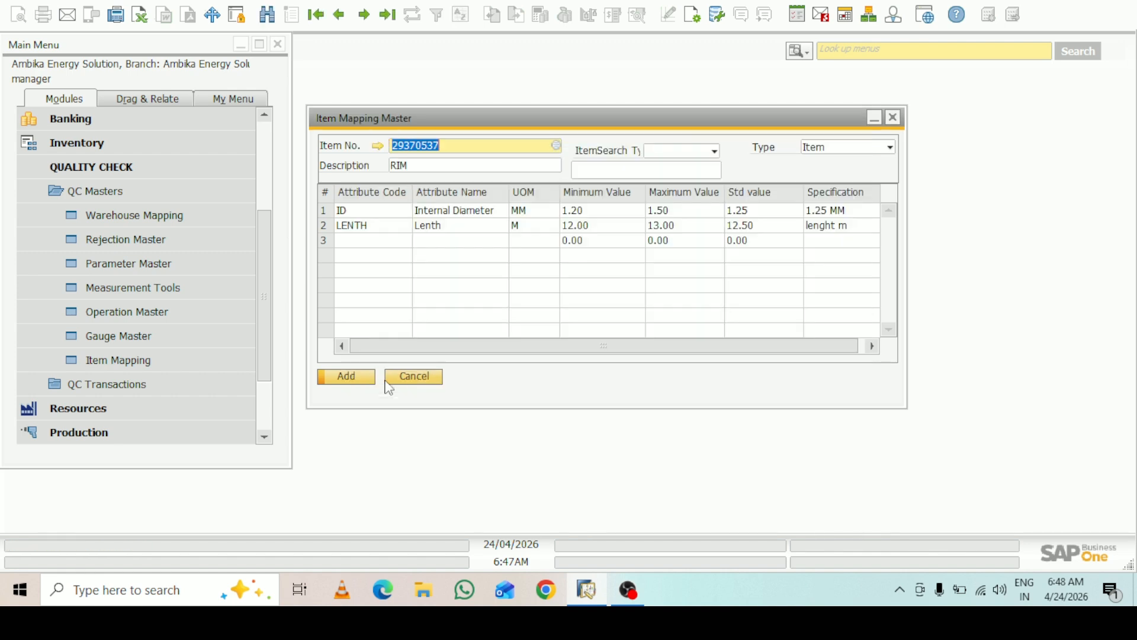
click(342, 378)
Look at the list of items without choosing one, and discard the unsaved mapping to switch the form to find mode.
click(557, 145)
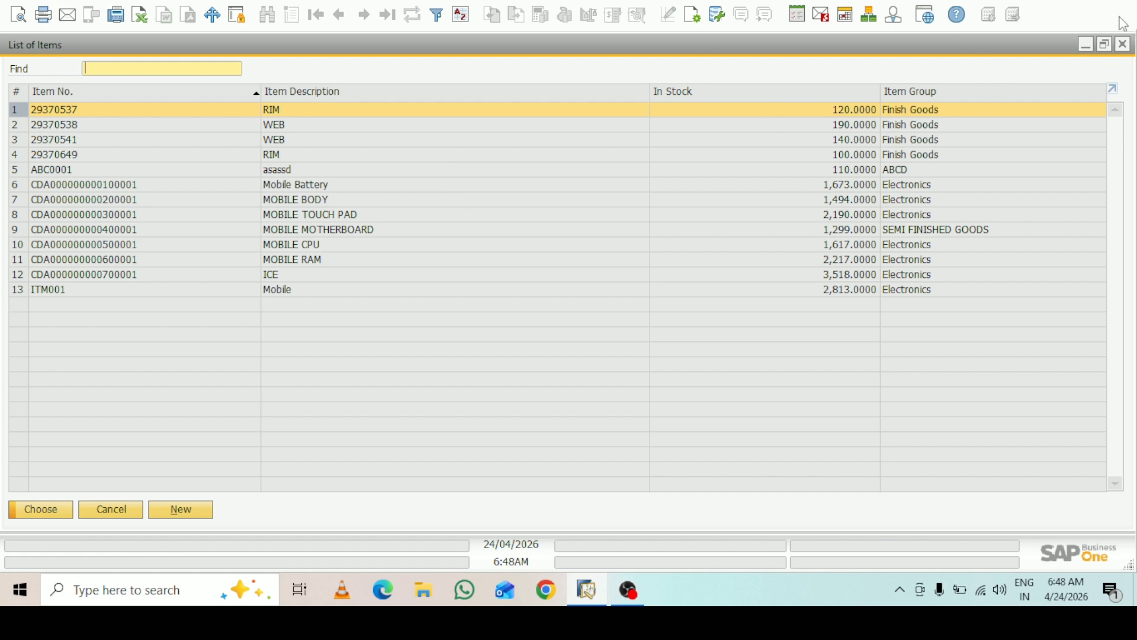
click(1123, 44)
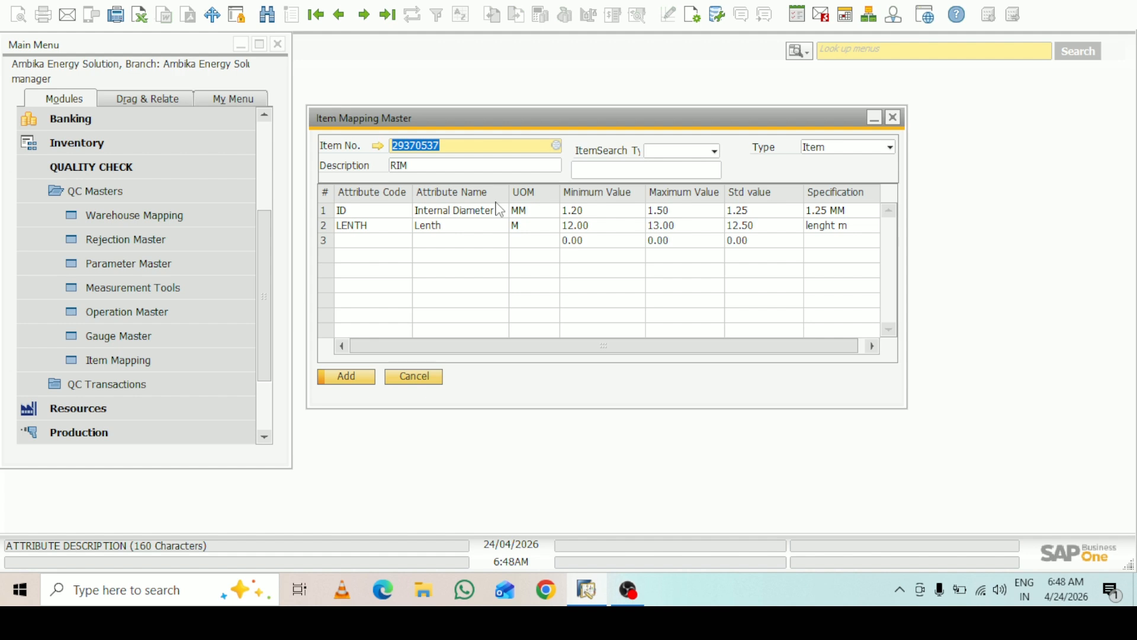
key(Escape)
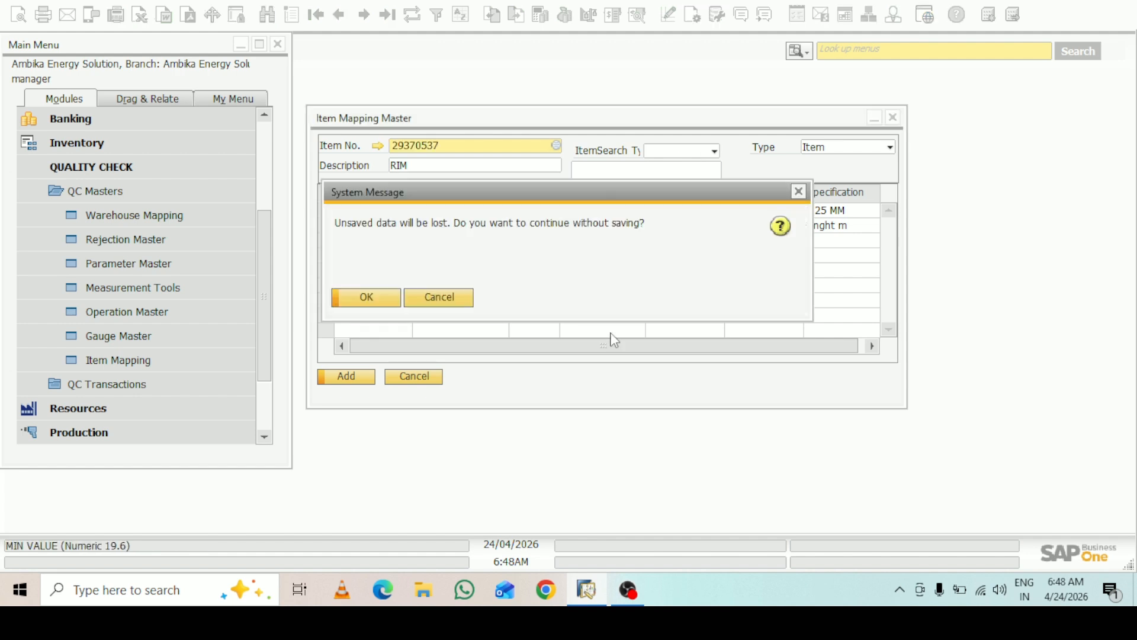
click(383, 307)
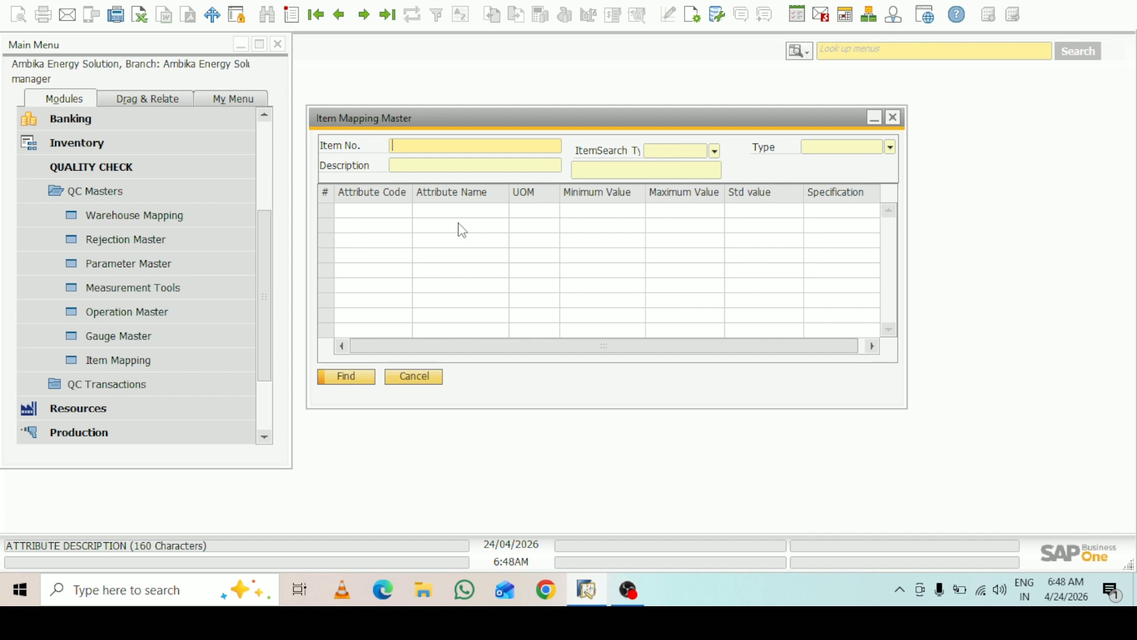
text(ITM001)
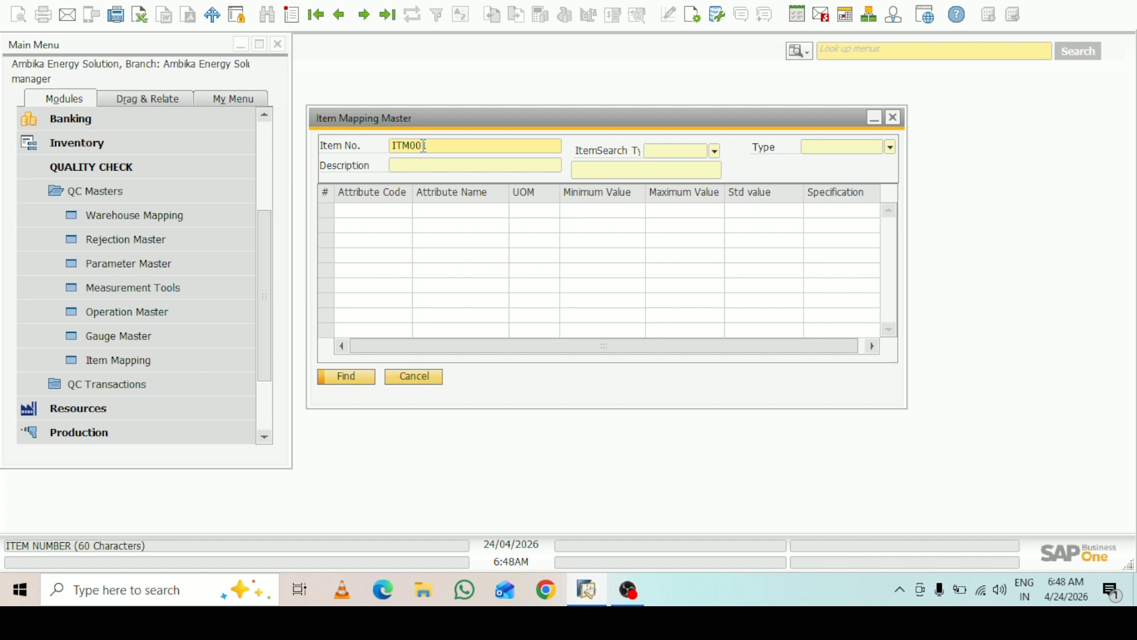
key(BackSpace)
key(BackSpace)
key(BackSpace)
key(BackSpace)
key(BackSpace)
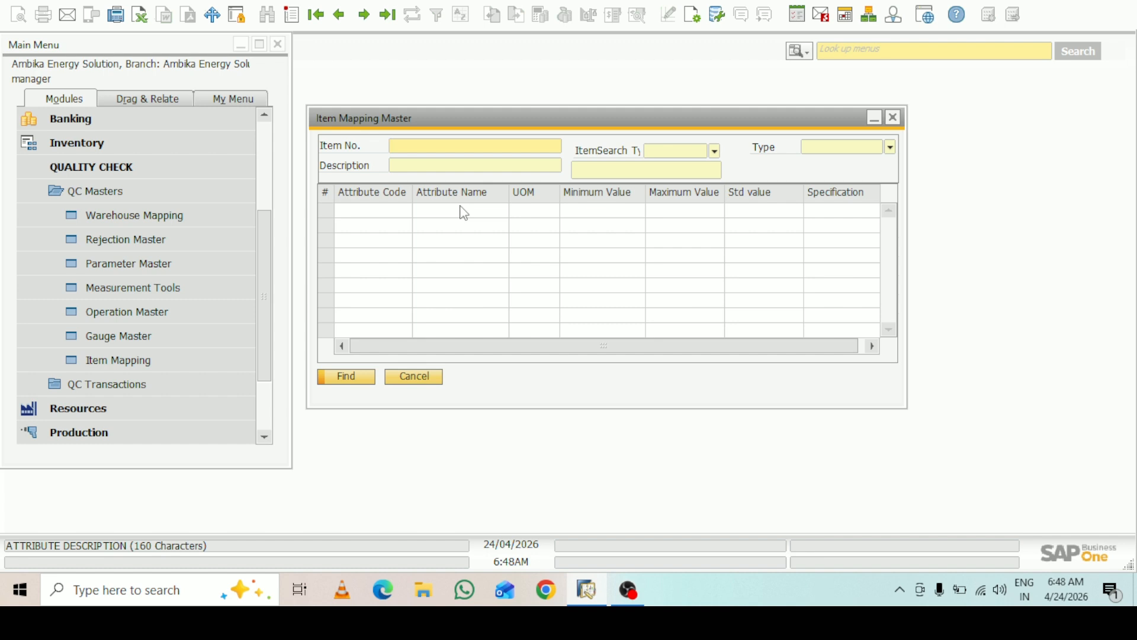
Start a new mapping for item 29370537 (RIM) and copy the item number from its item master data.
key(ctrl+a)
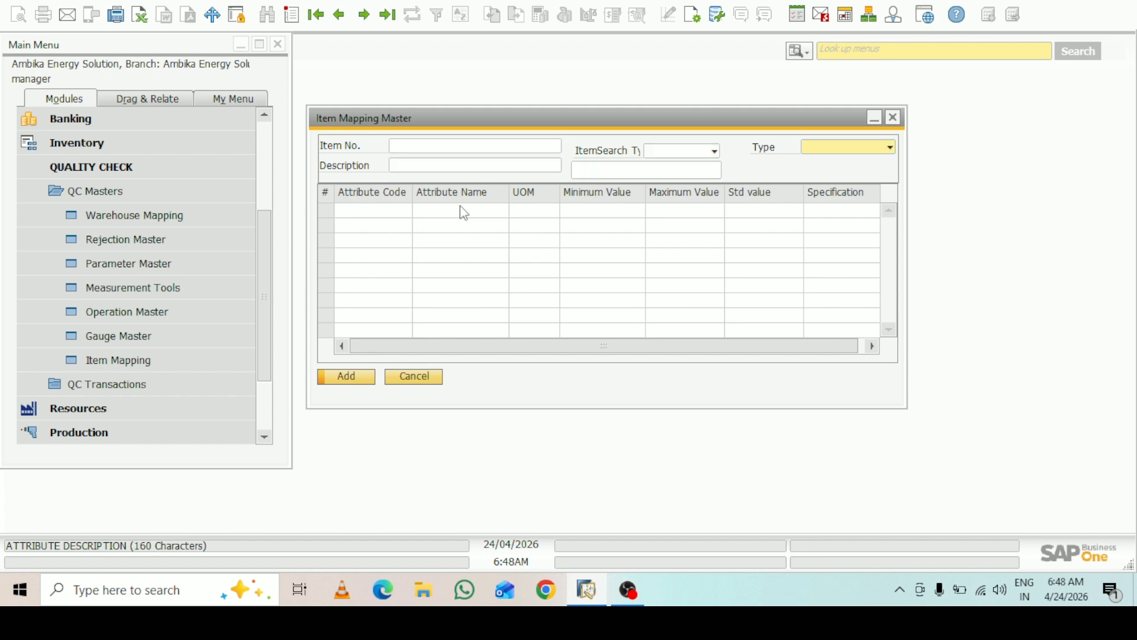
click(506, 147)
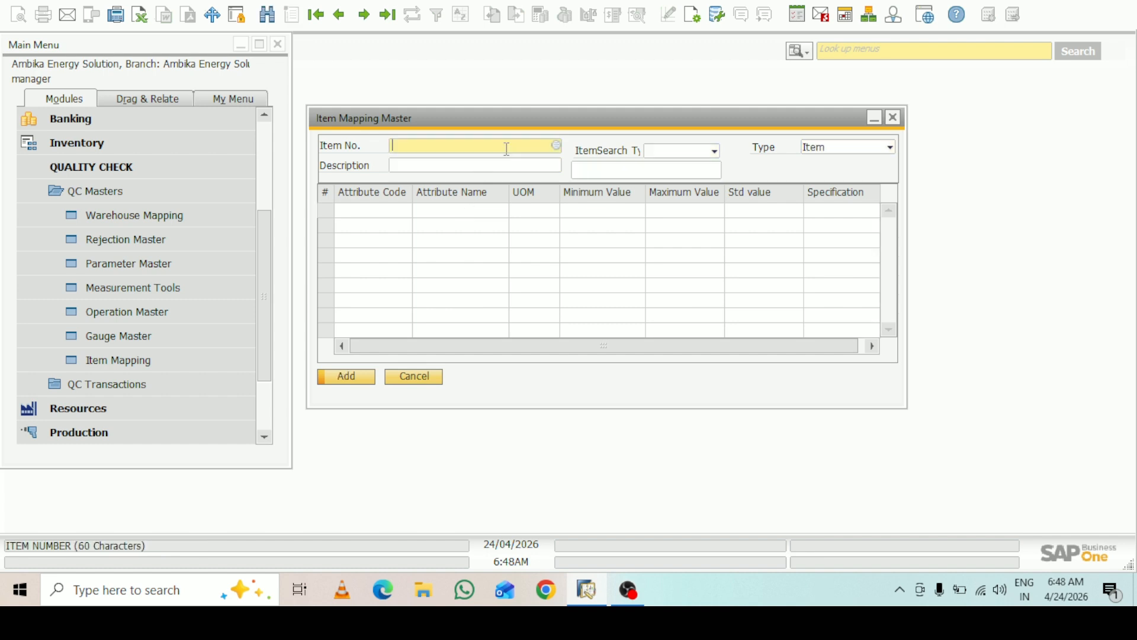
key(Tab)
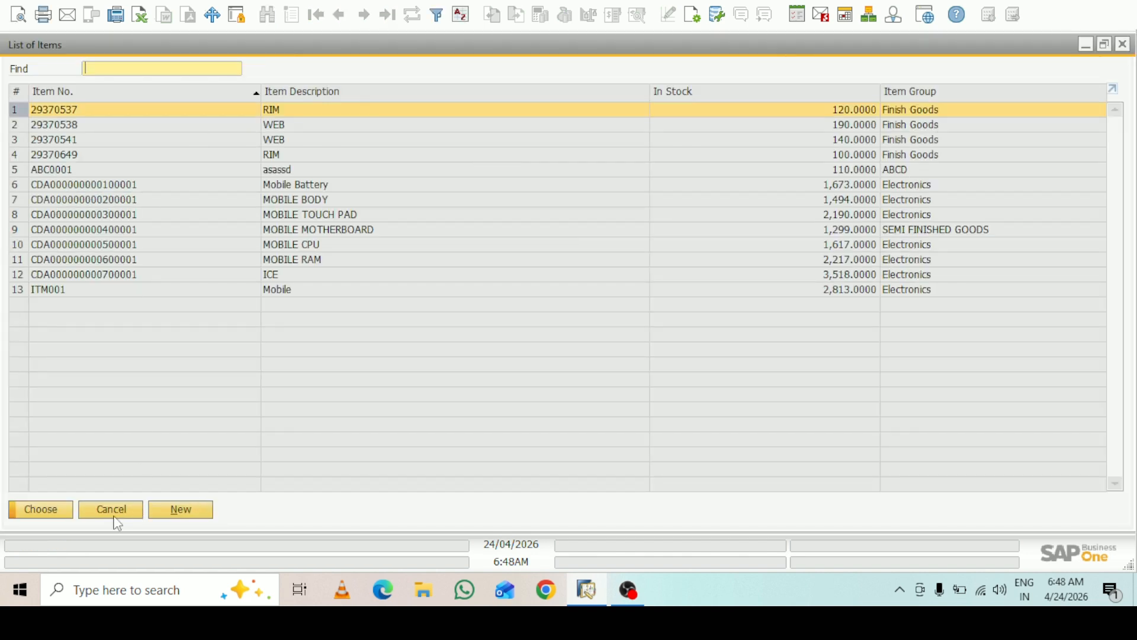
click(65, 513)
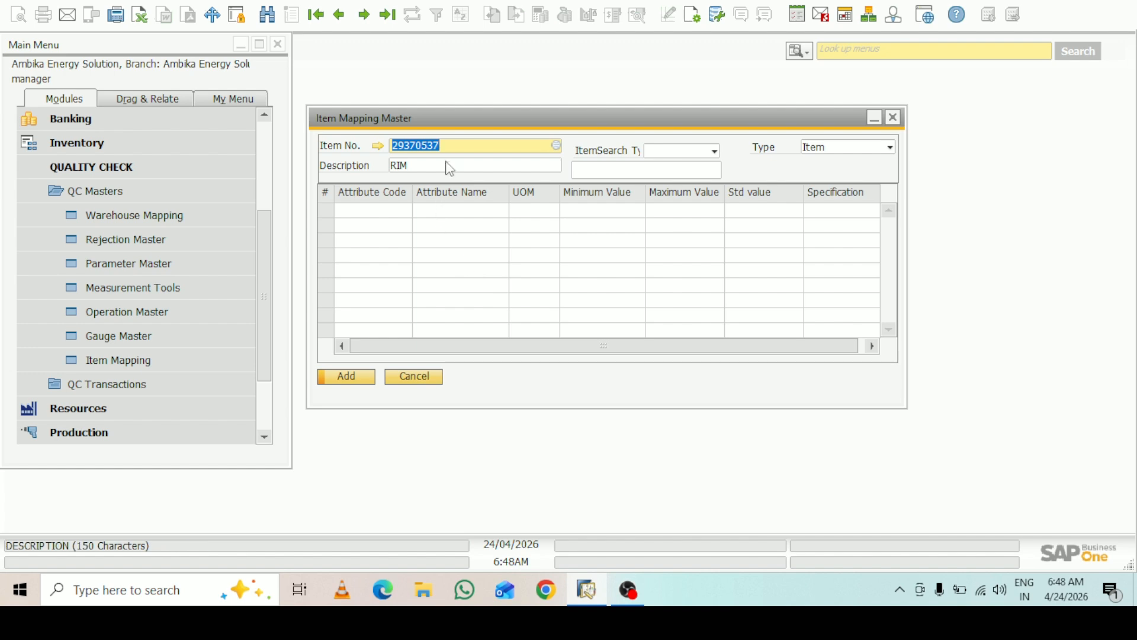
click(381, 146)
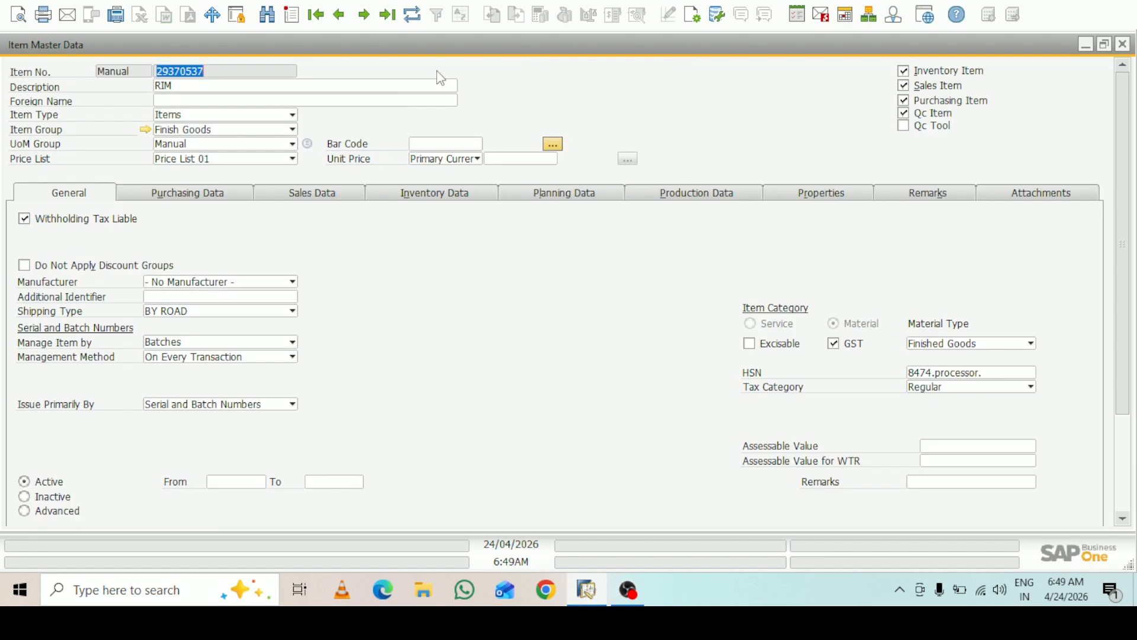
right_click(246, 74)
click(294, 105)
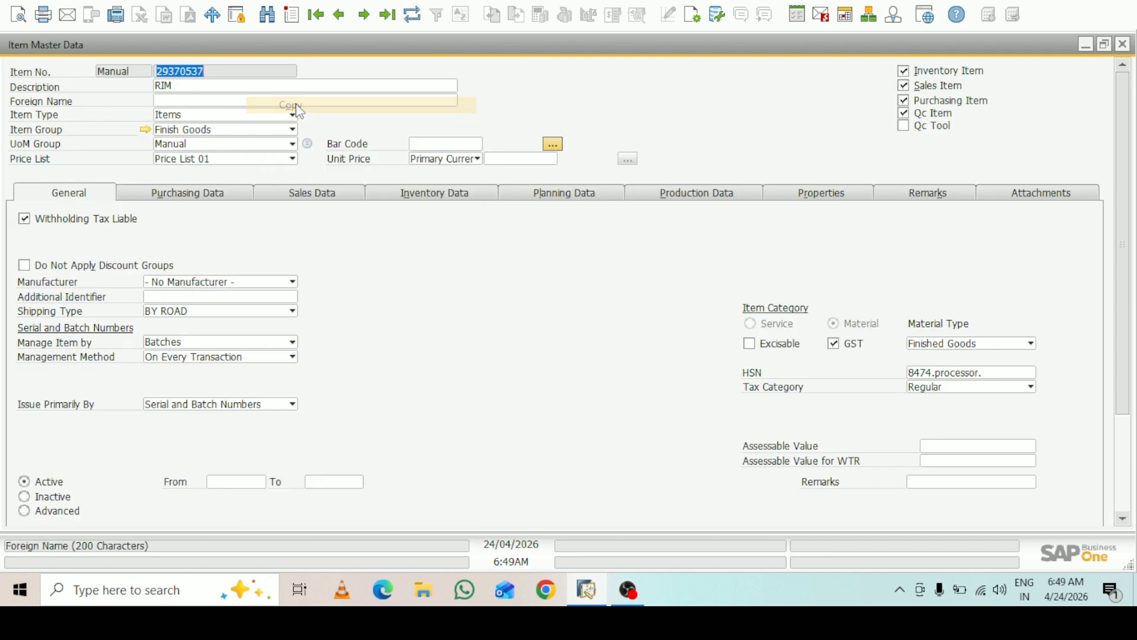
click(1123, 45)
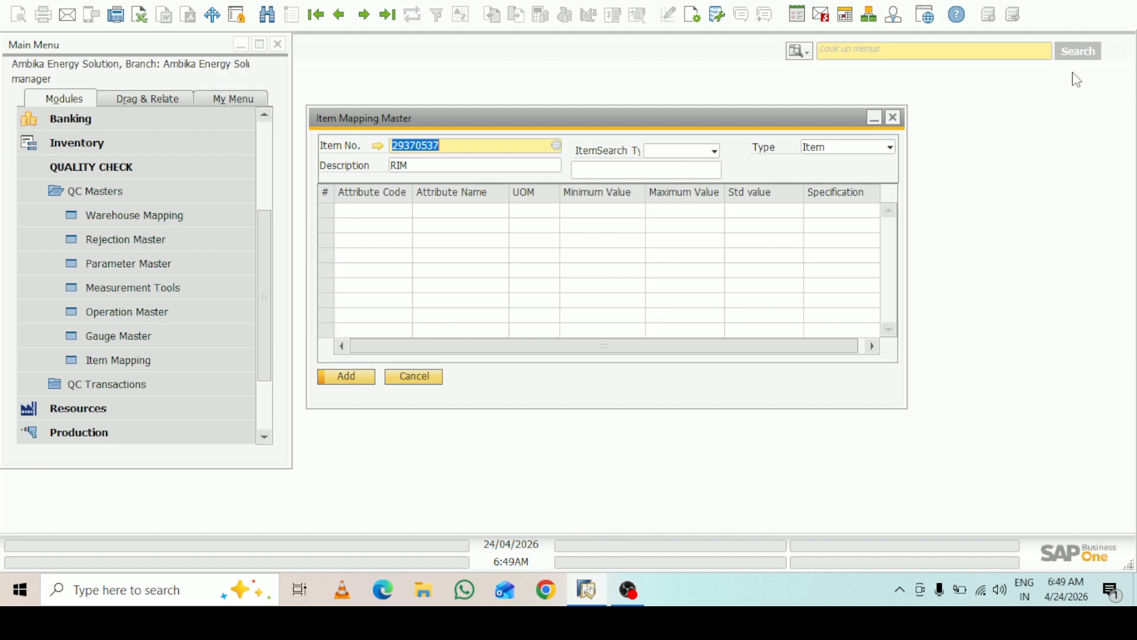
Discard the unsaved mapping, look up the existing mapping of item 29370537 using the copied number, and close the form.
key(Escape)
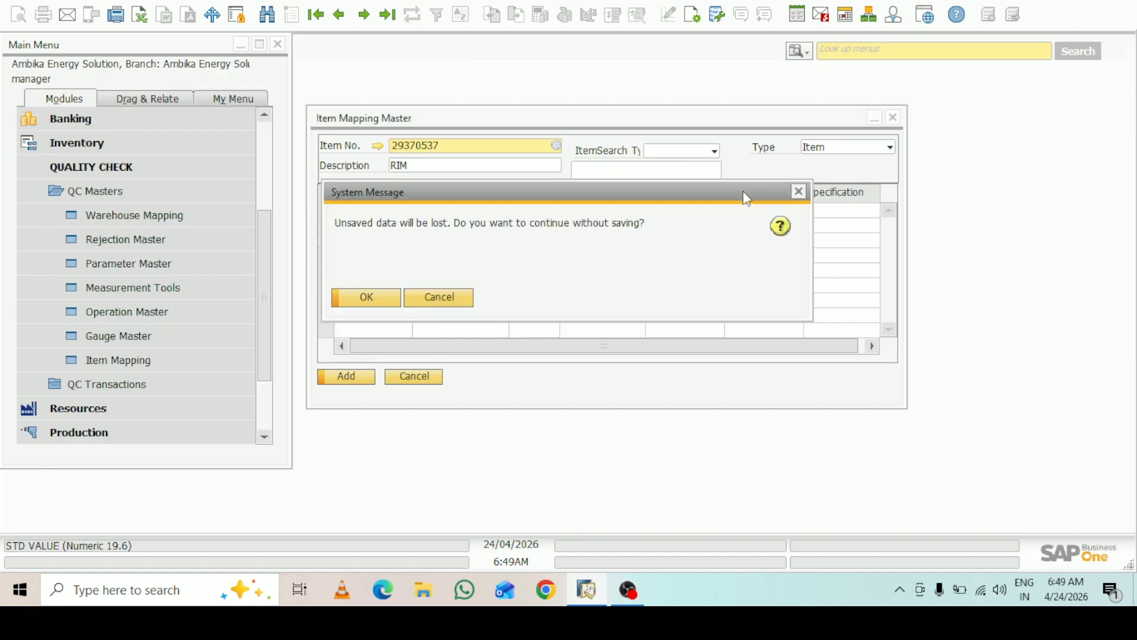
click(383, 297)
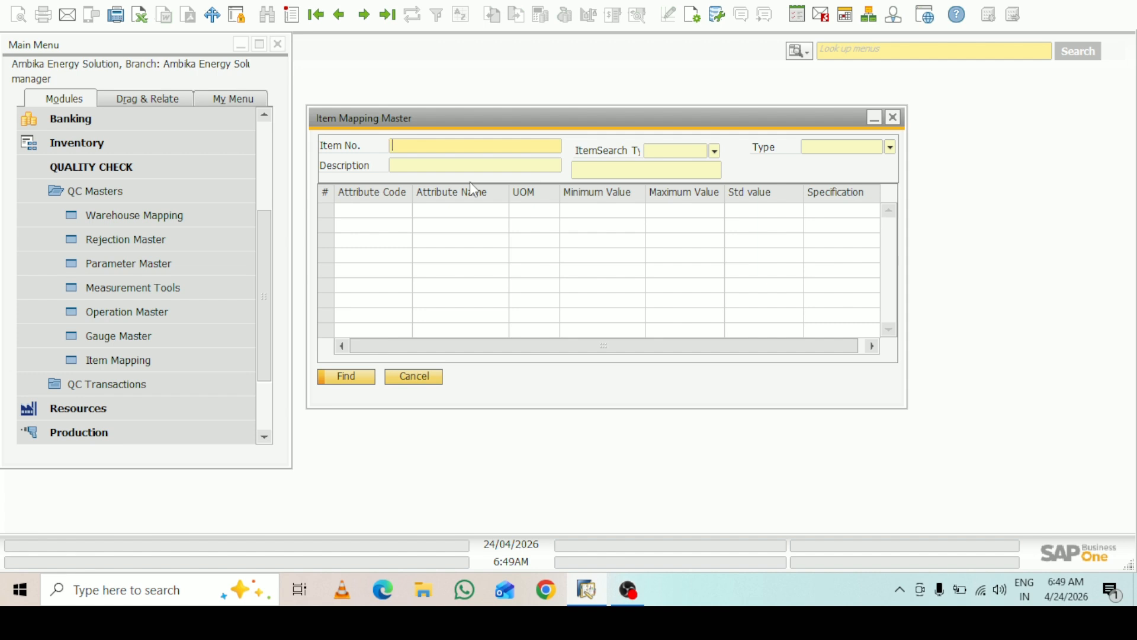
click(442, 150)
key(ctrl+v)
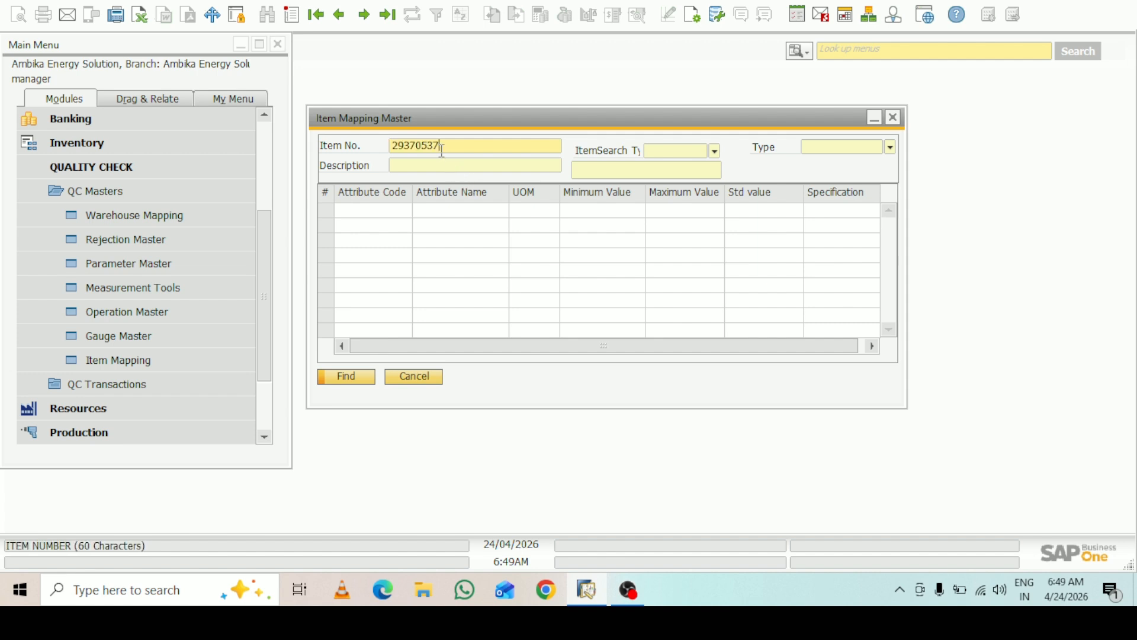
key(Return)
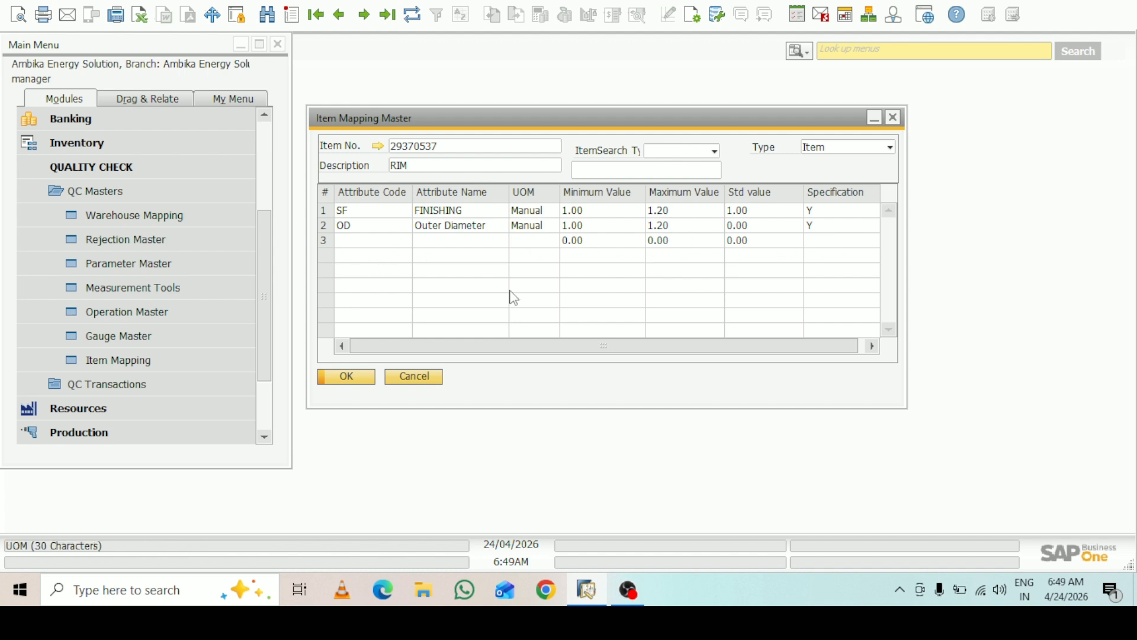
click(893, 118)
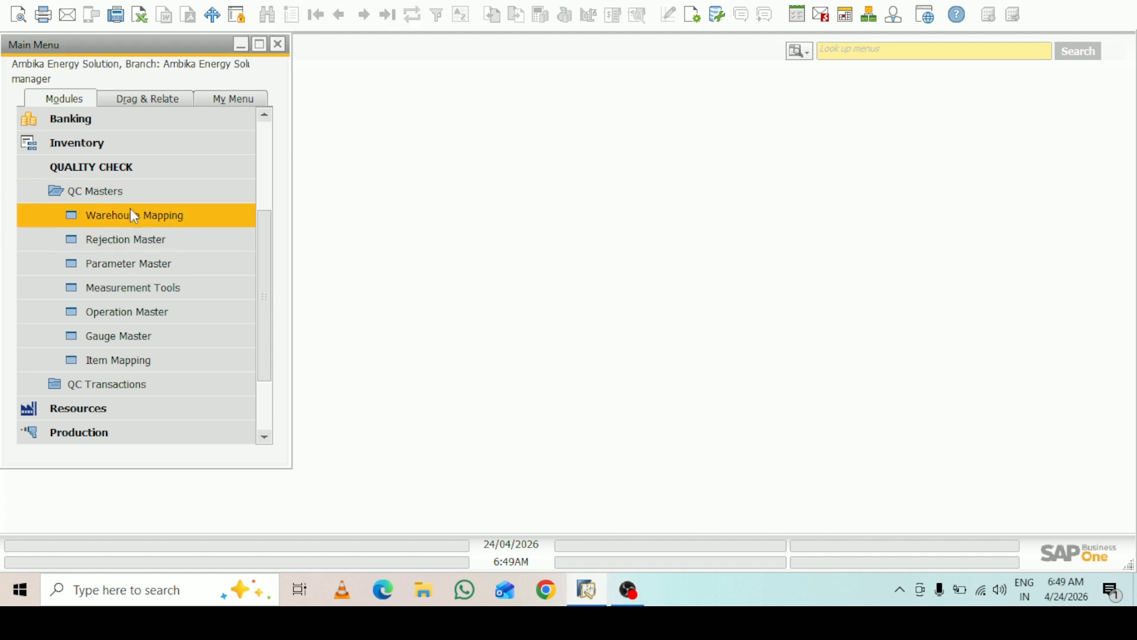
View the Quality check transaction screen under QC Transactions and close it without saving.
click(77, 190)
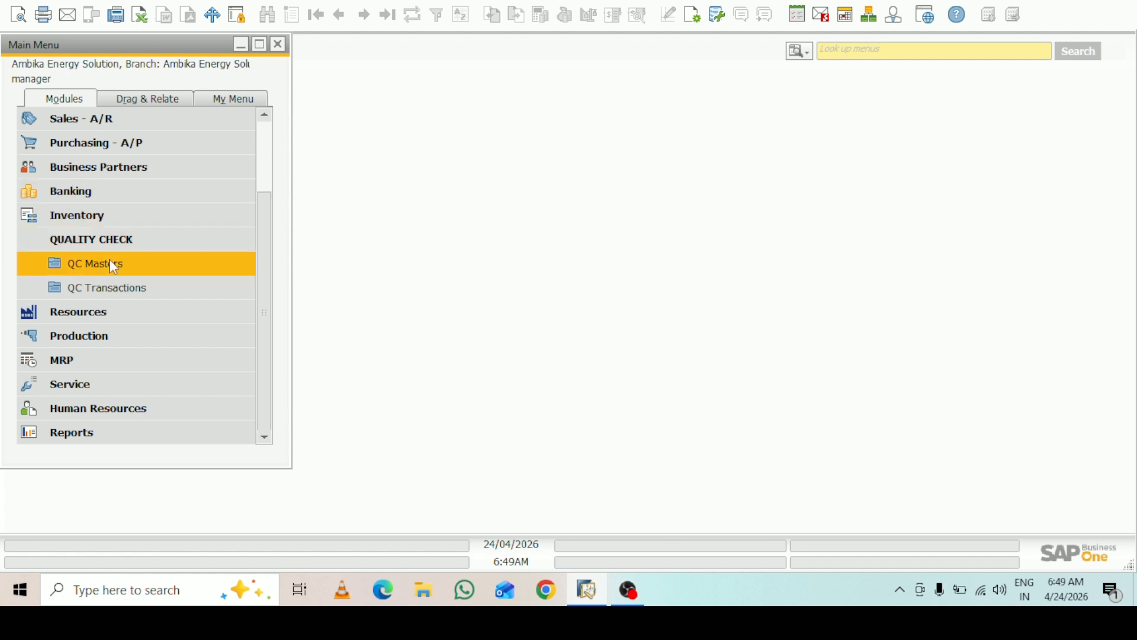
click(102, 290)
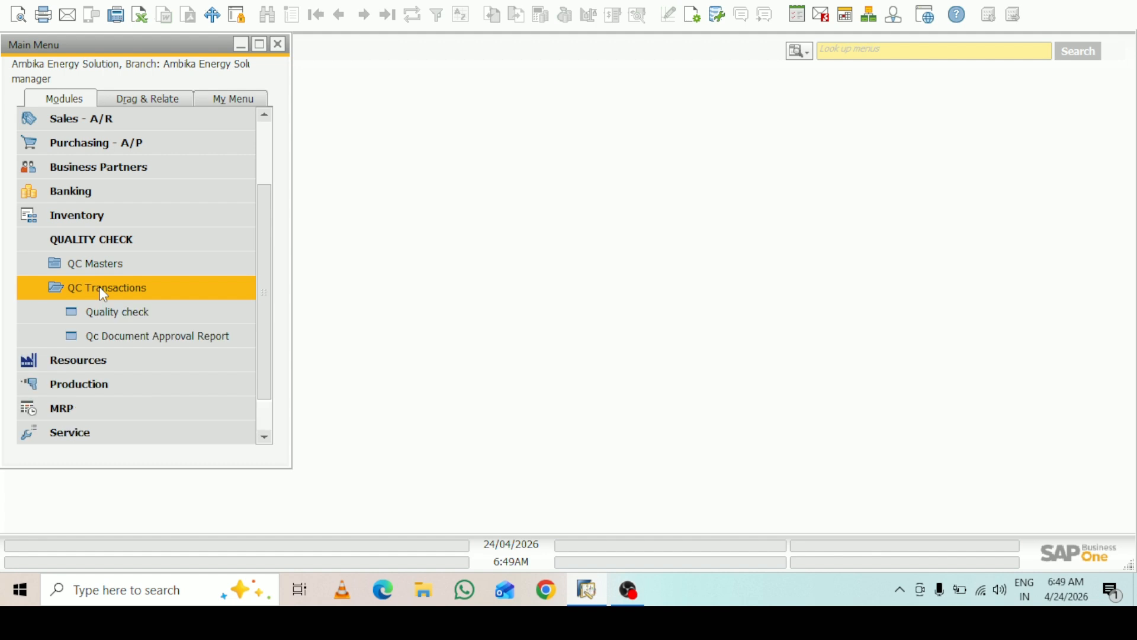
click(123, 312)
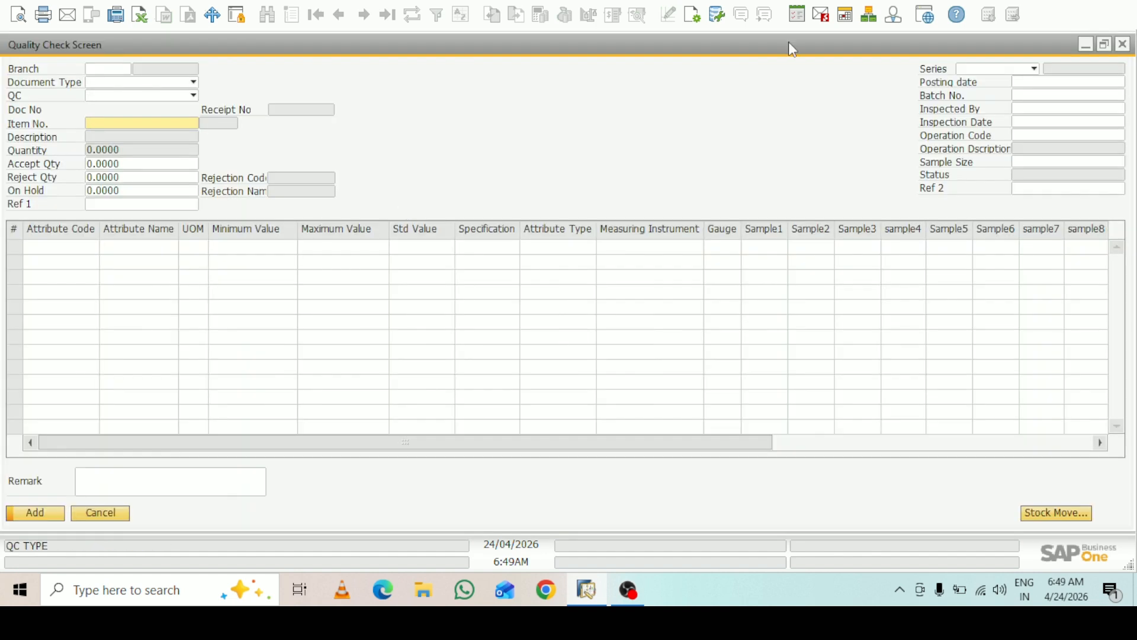
click(1122, 43)
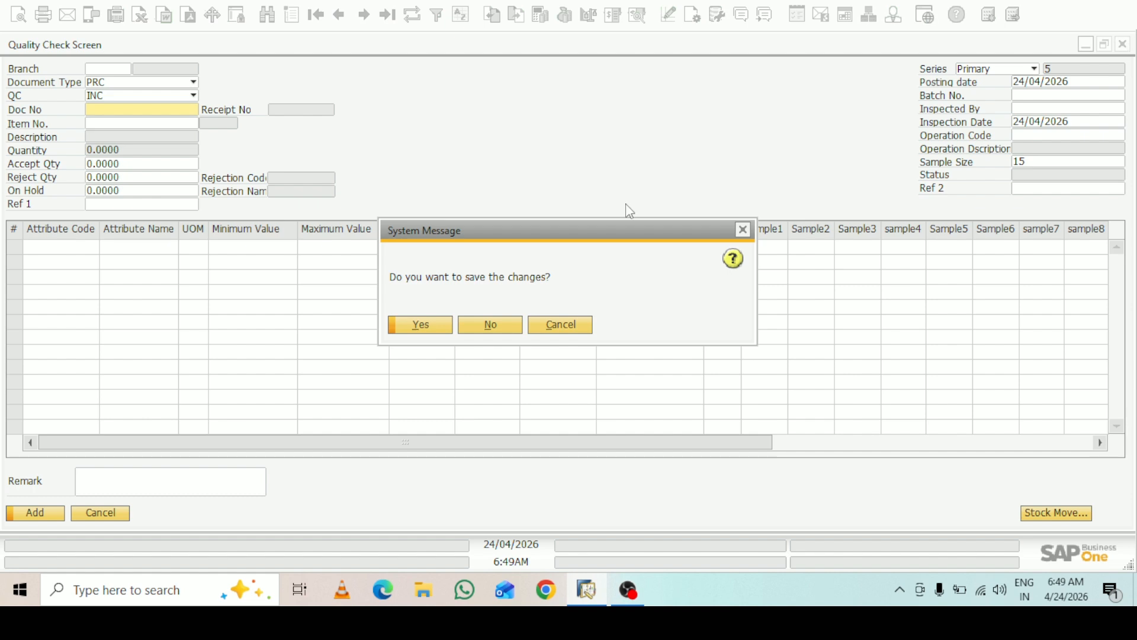
click(507, 329)
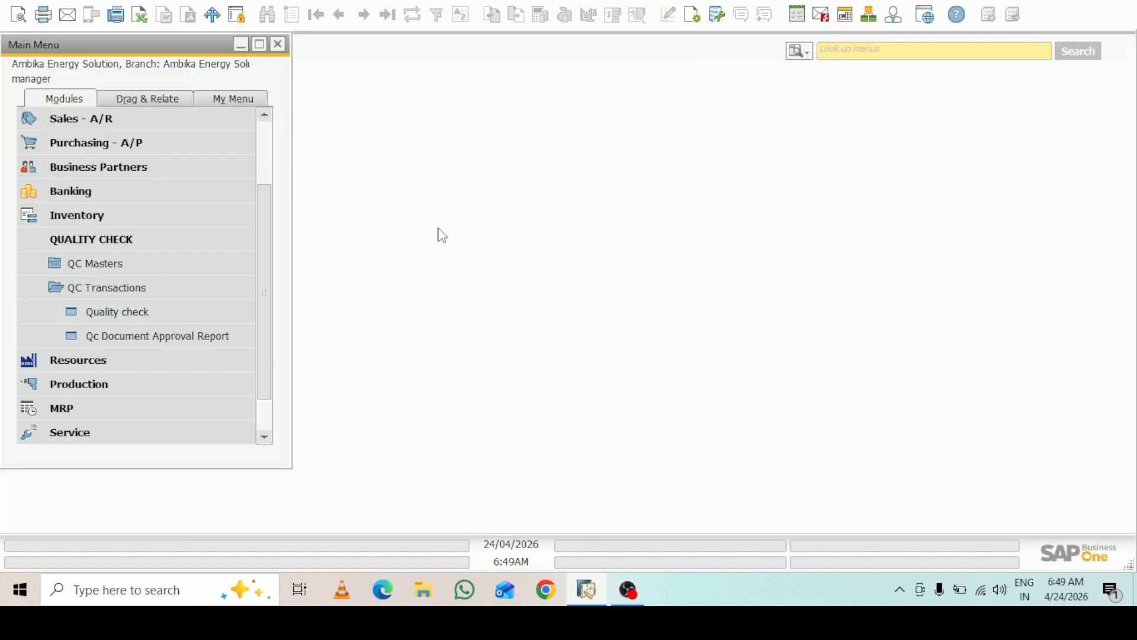
Reopen the Item Mapping master from QC Masters.
click(109, 264)
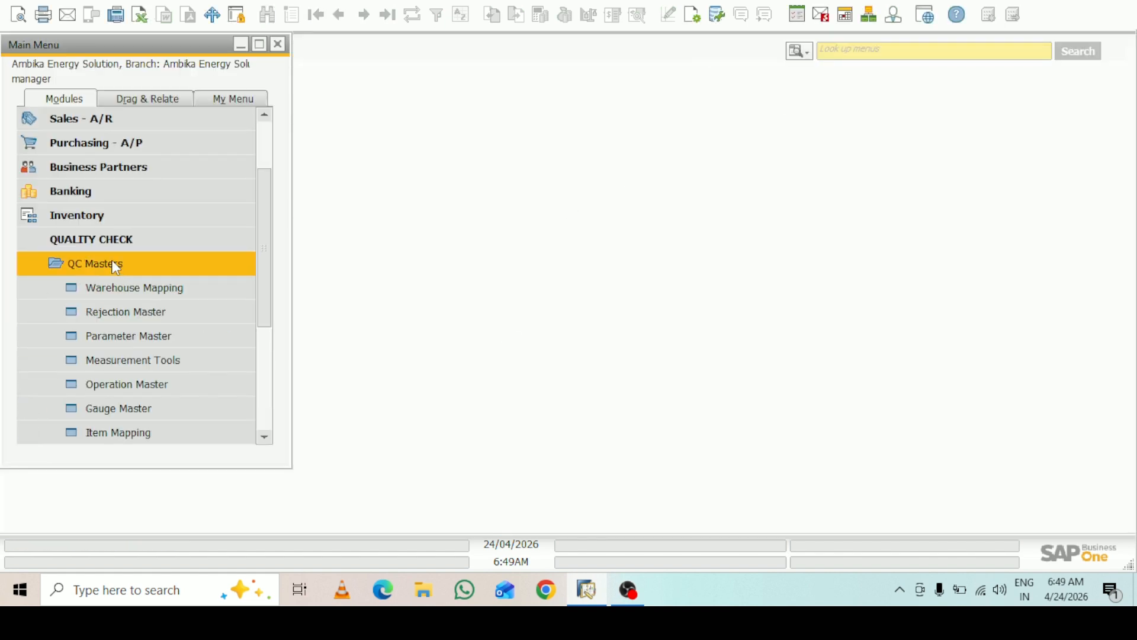
click(145, 439)
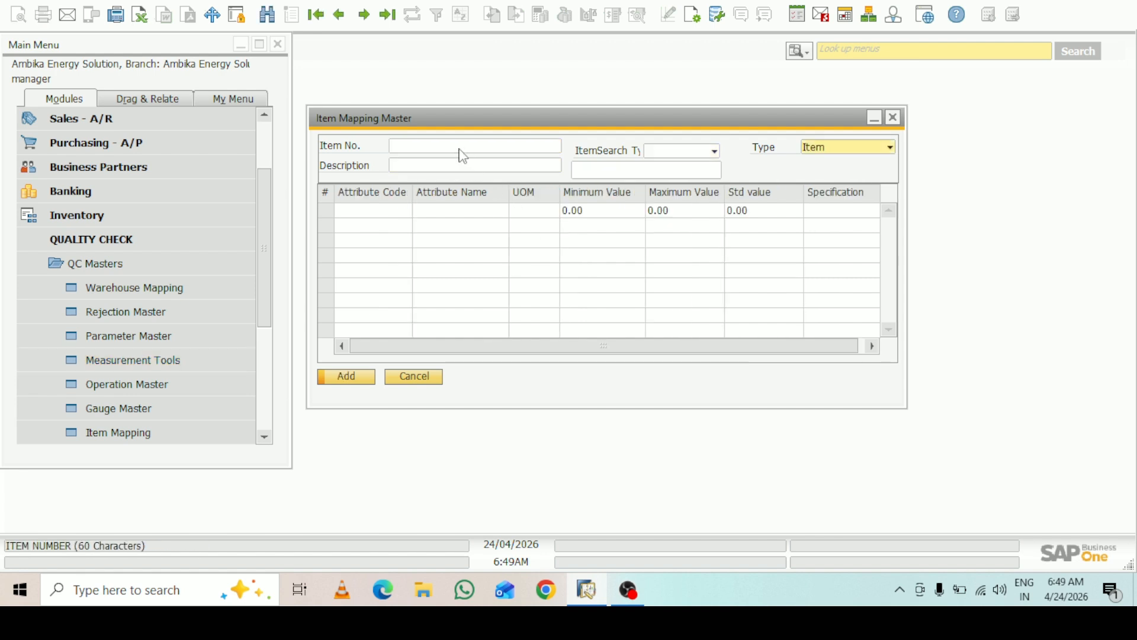
Search all existing item mappings with the wildcard * and open the mapping of item ITM001 (Mobile).
click(461, 148)
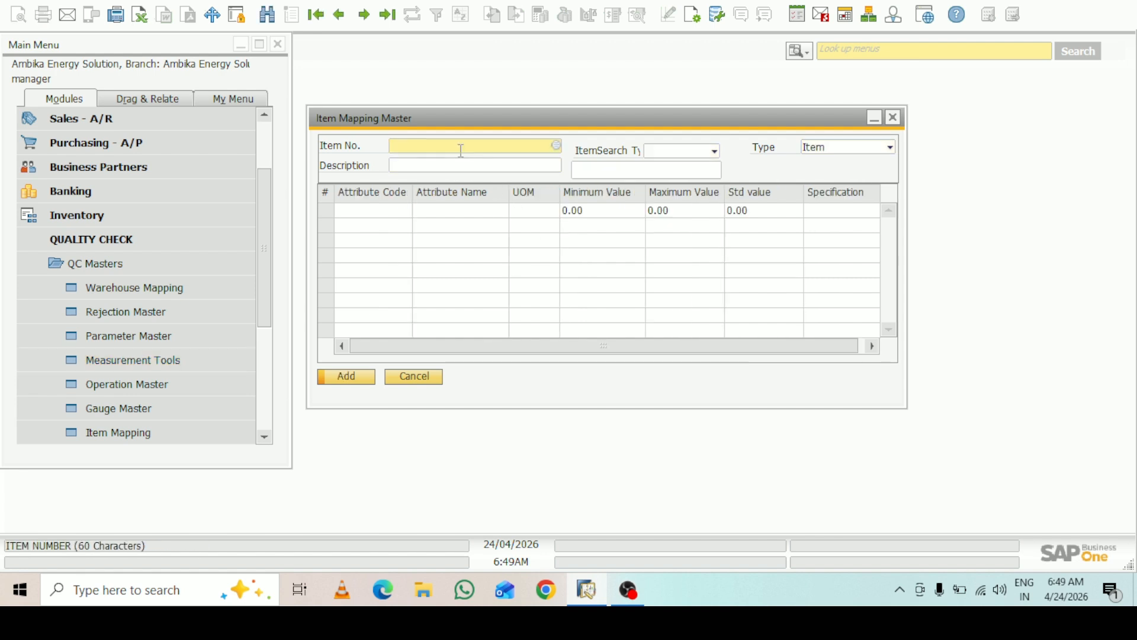
key(ctrl+f)
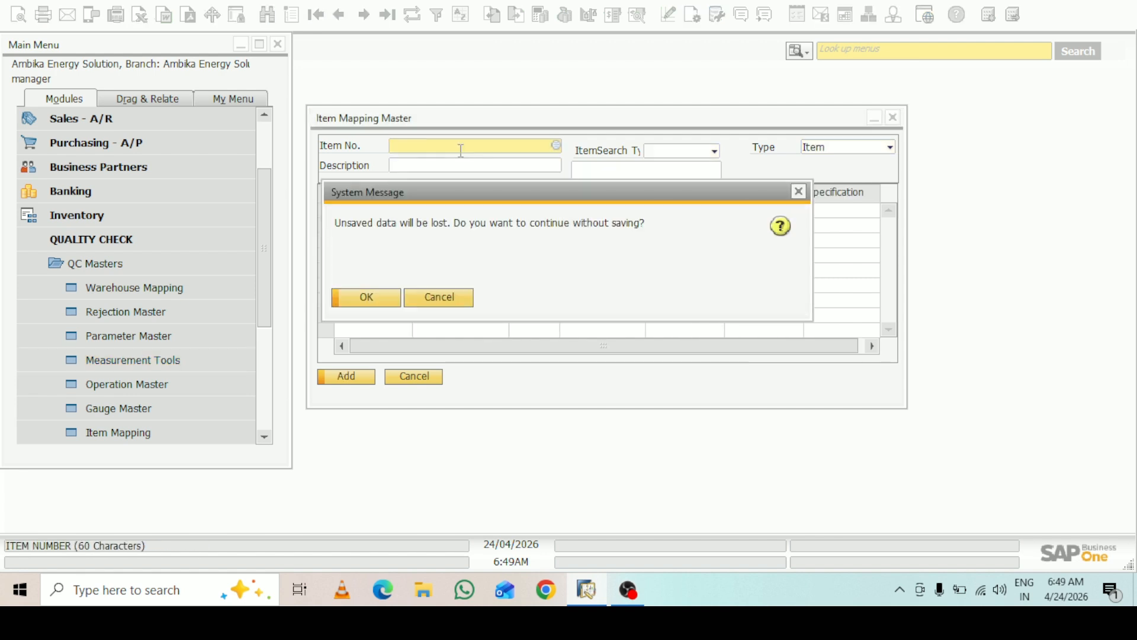
click(380, 298)
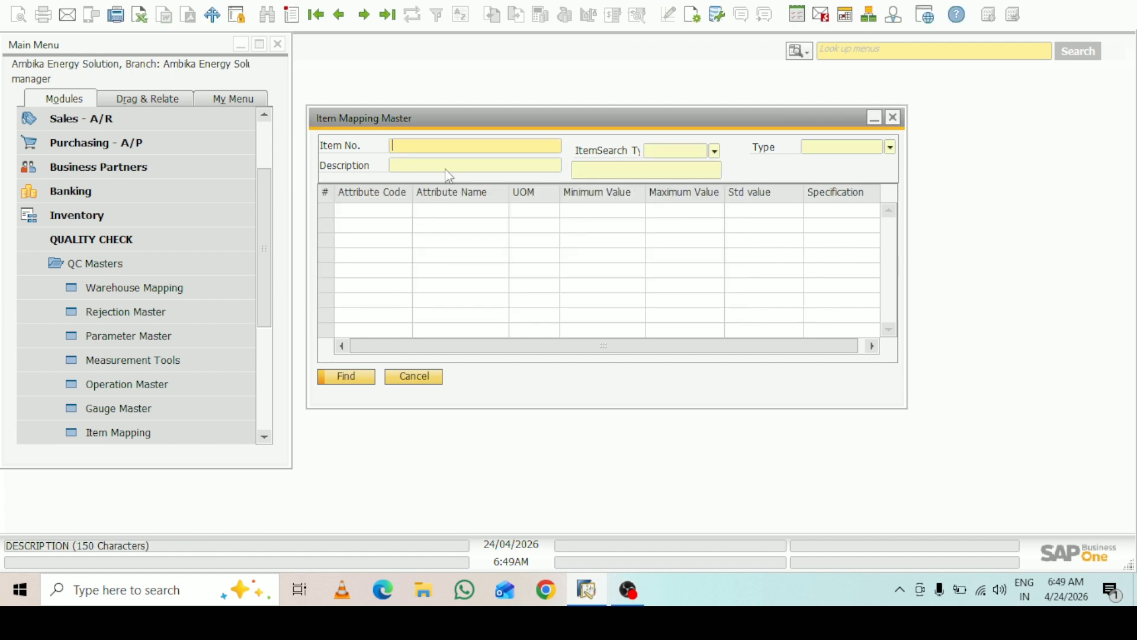
text(*)
key(Return)
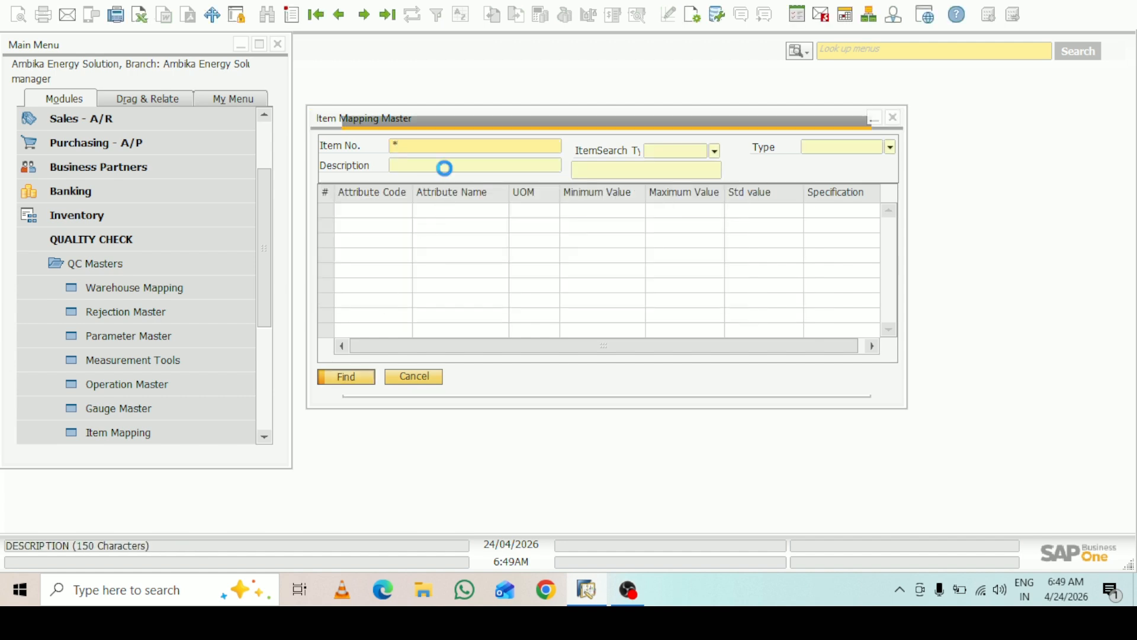
click(564, 276)
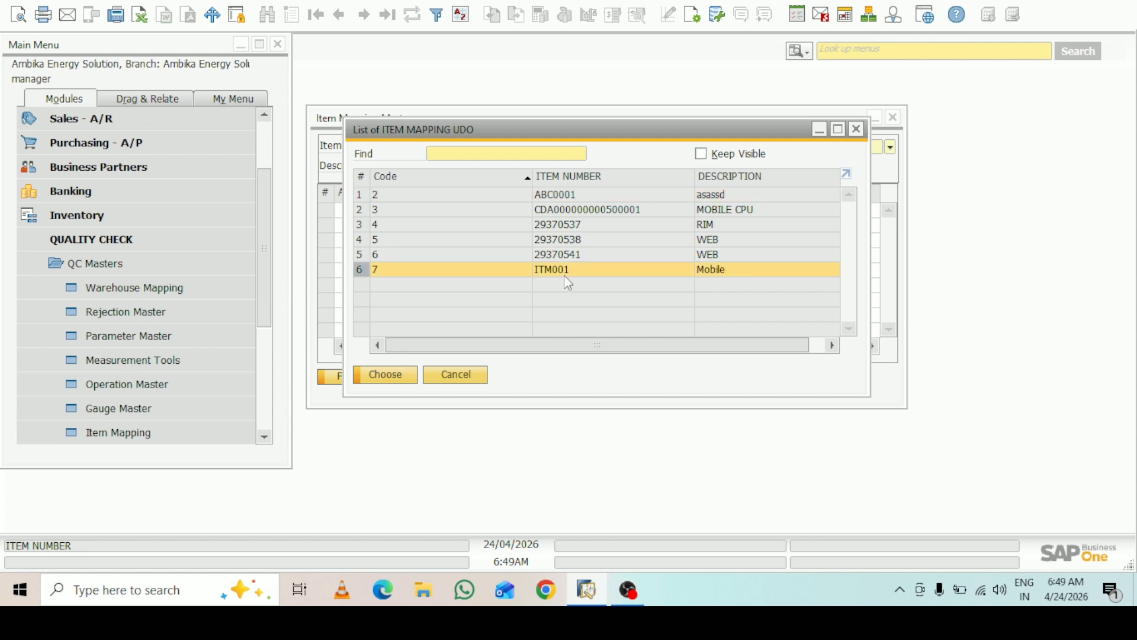
click(397, 376)
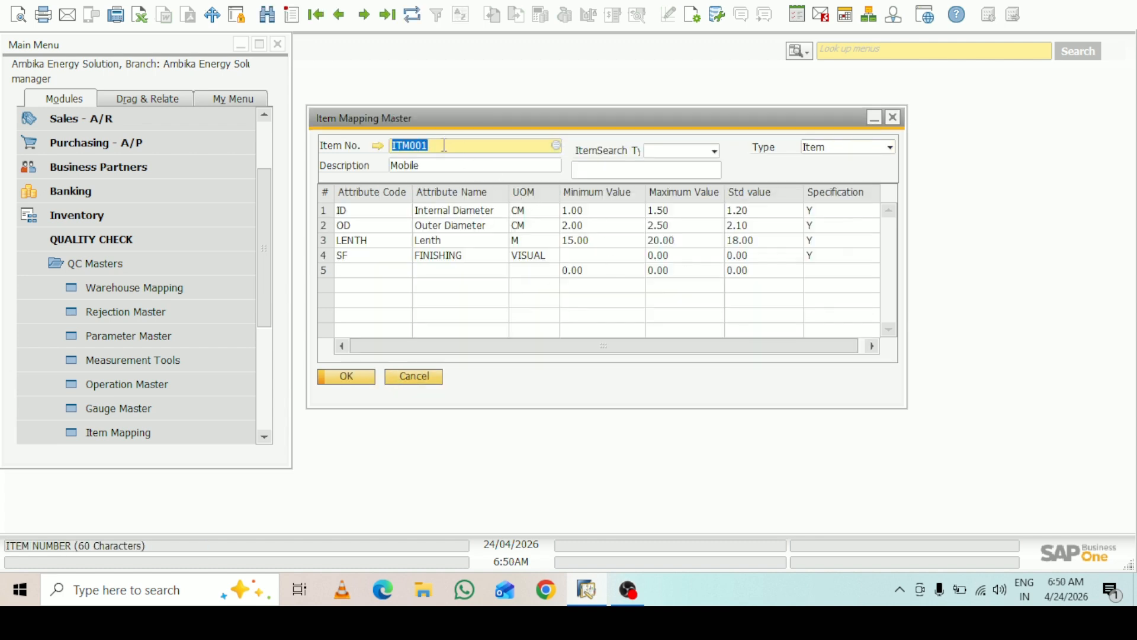
Copy the product number from the linked bill of materials of ITM001, and close both forms.
click(378, 145)
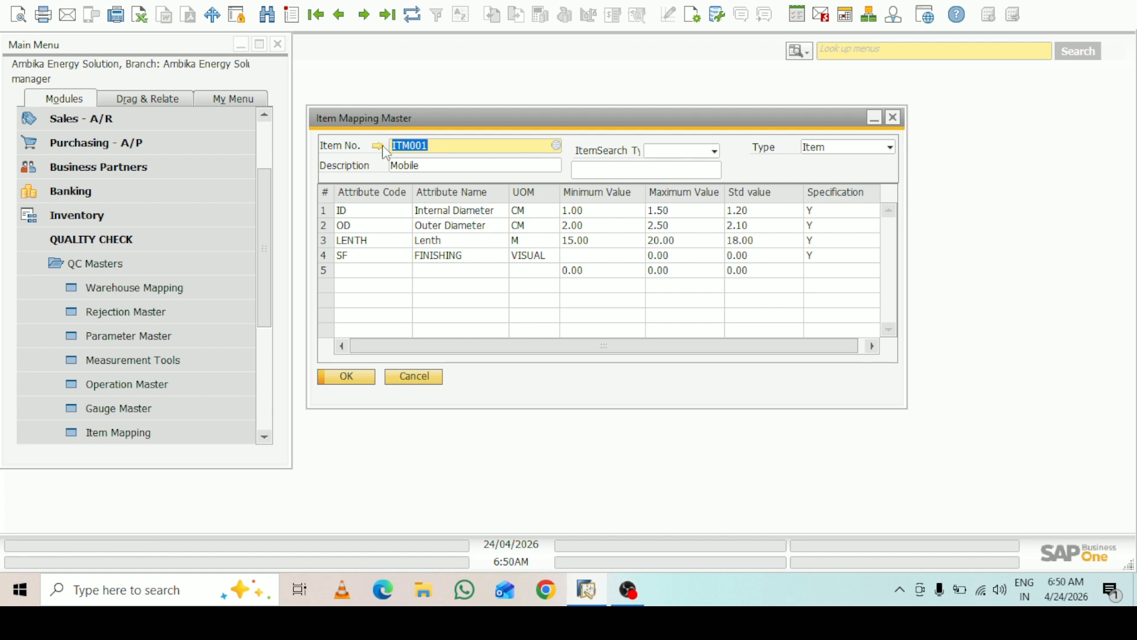
right_click(380, 74)
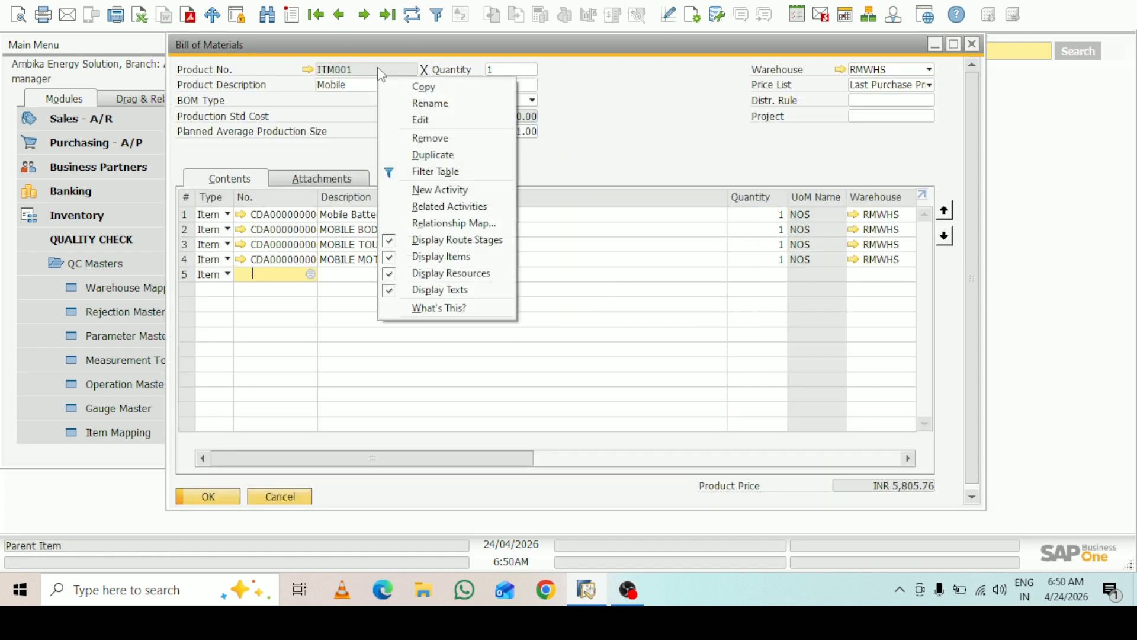
click(425, 87)
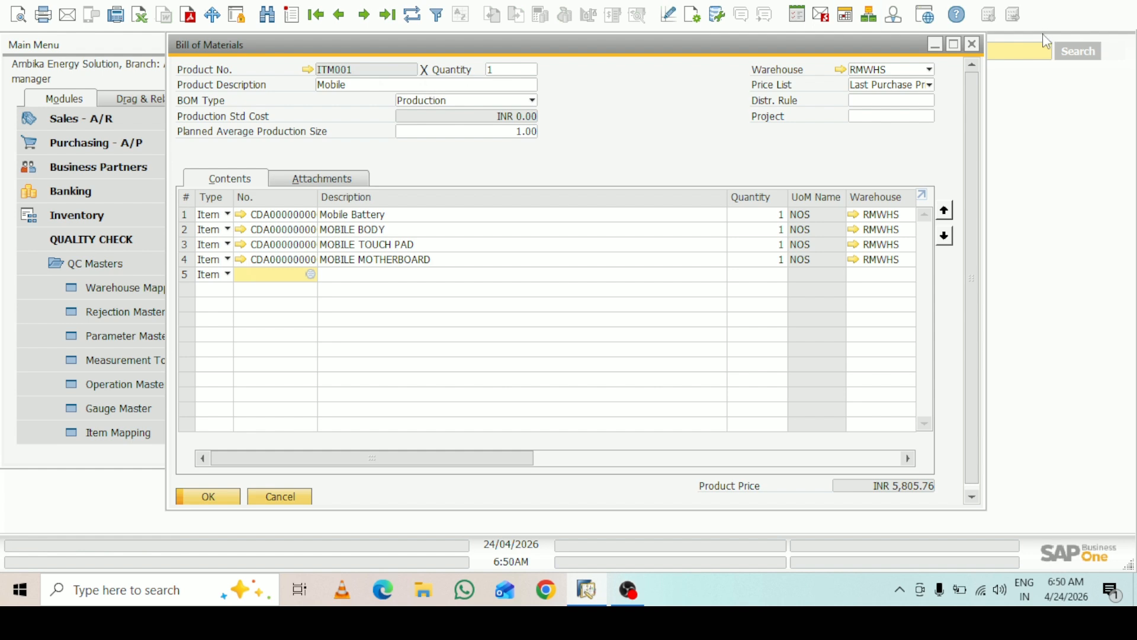
click(972, 45)
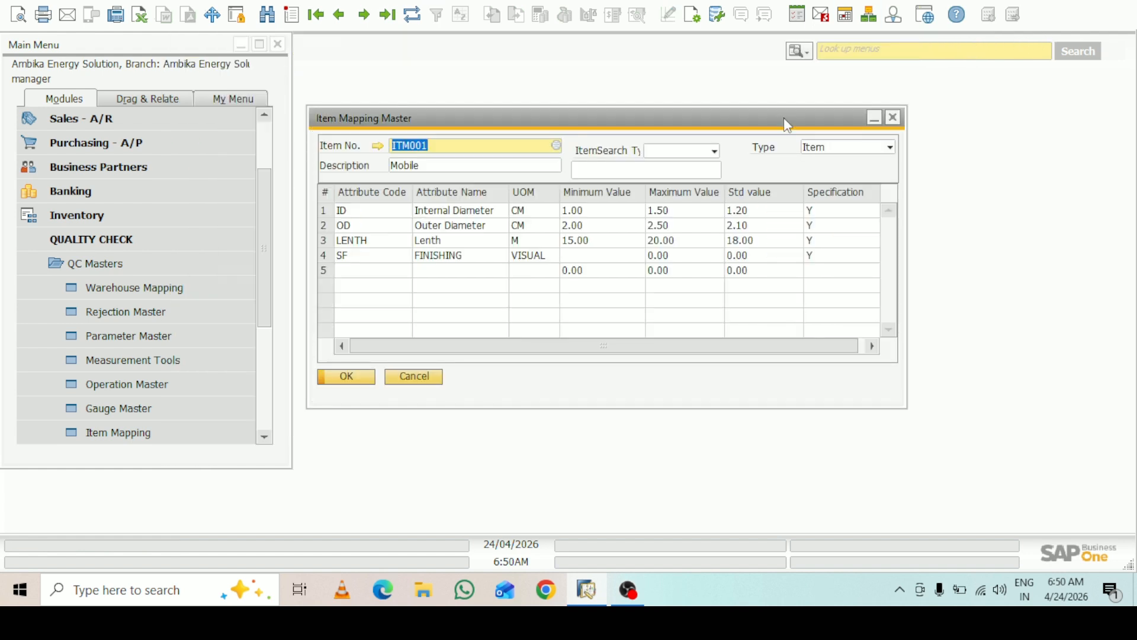
click(892, 118)
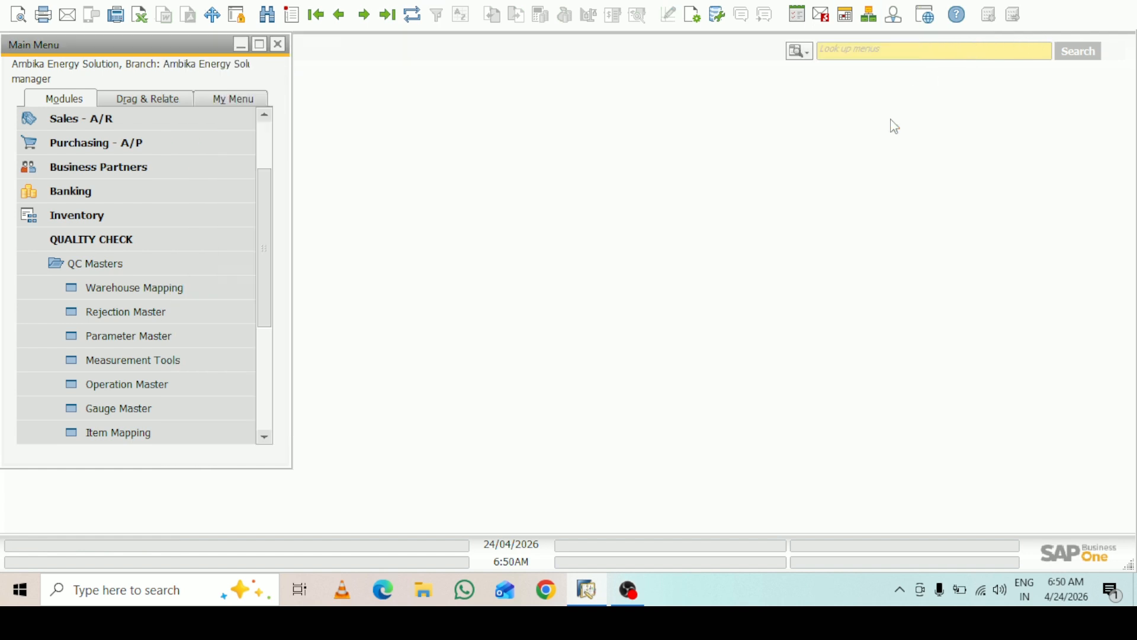
Start a new production order from the Production module and enter the copied item ITM001 as its product.
click(44, 218)
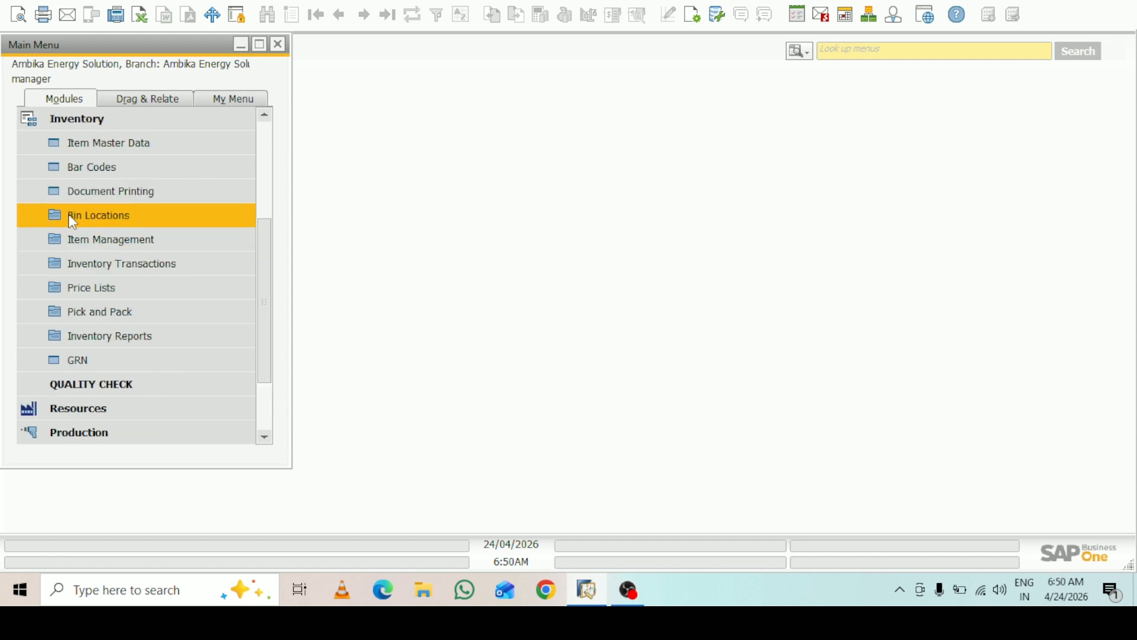
click(30, 119)
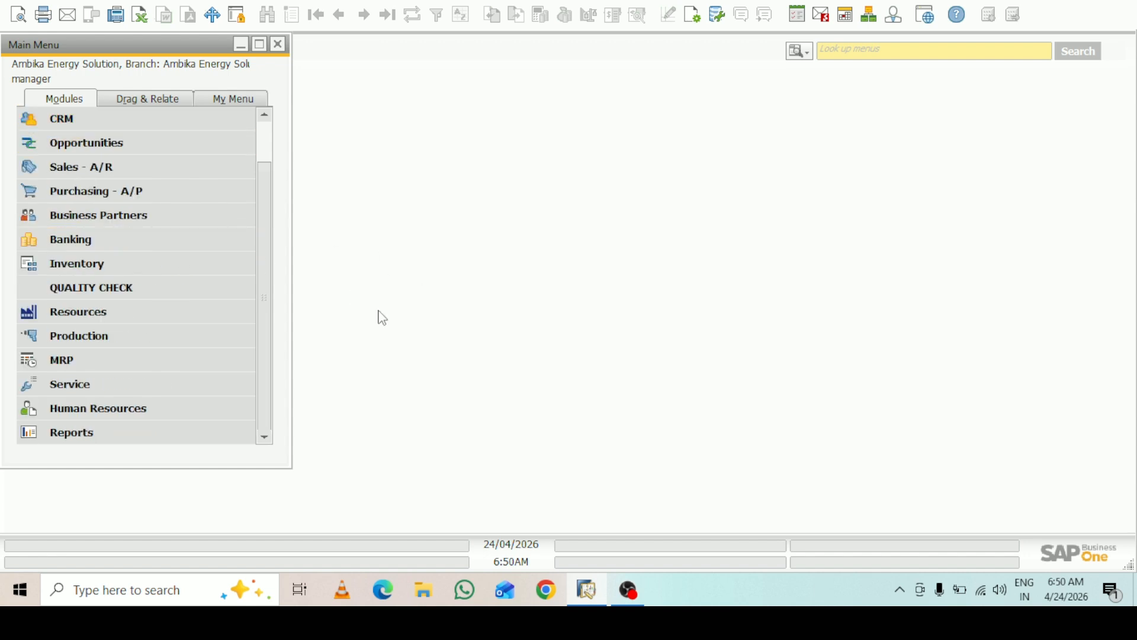
click(98, 337)
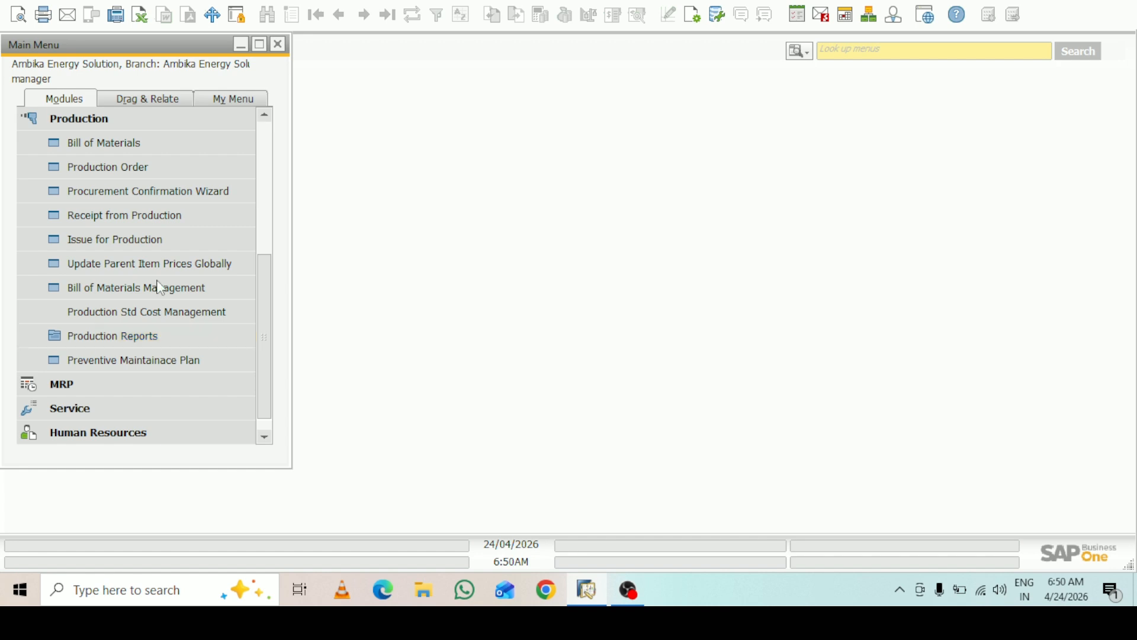
click(116, 169)
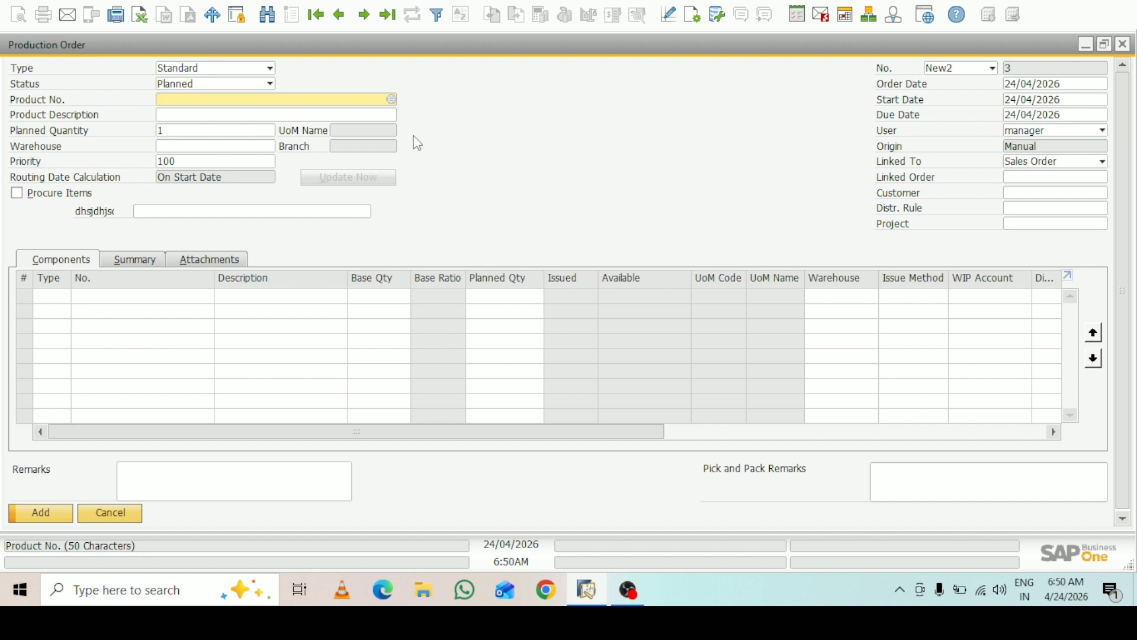
key(ctrl+v)
key(Tab)
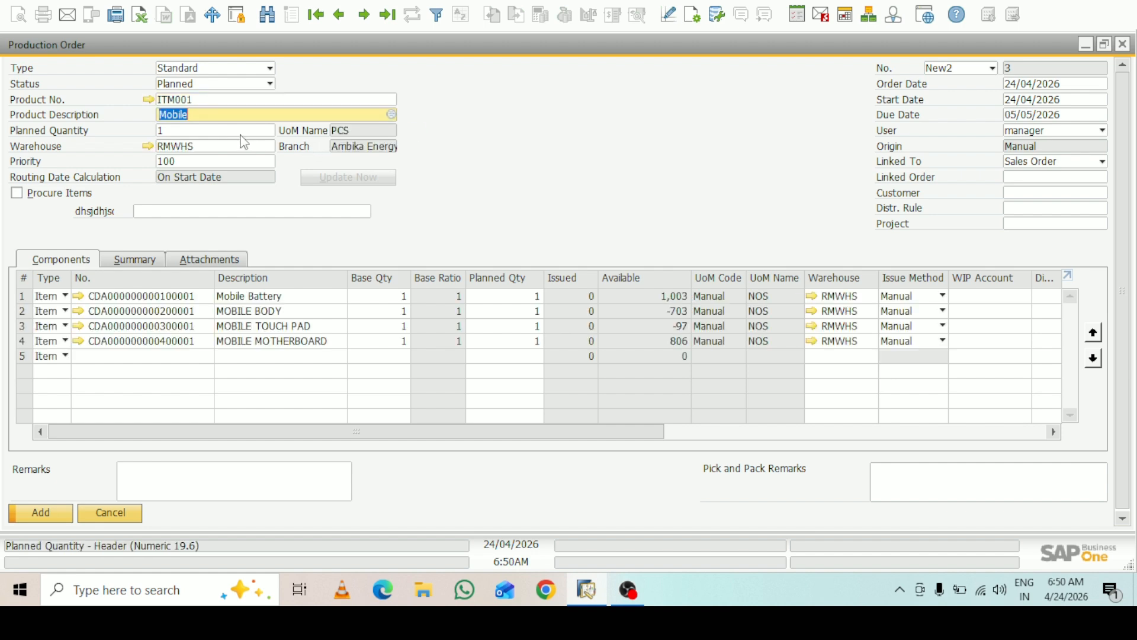
Set the planned quantity of the production order to 100.
click(242, 135)
text(1)
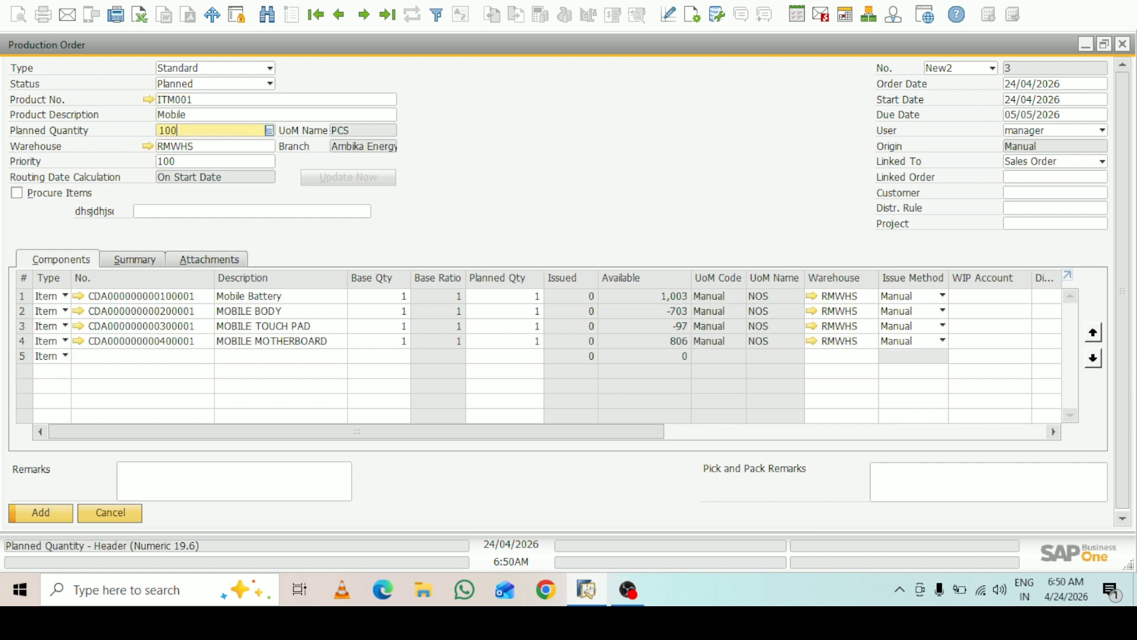
text(0000)
click(242, 142)
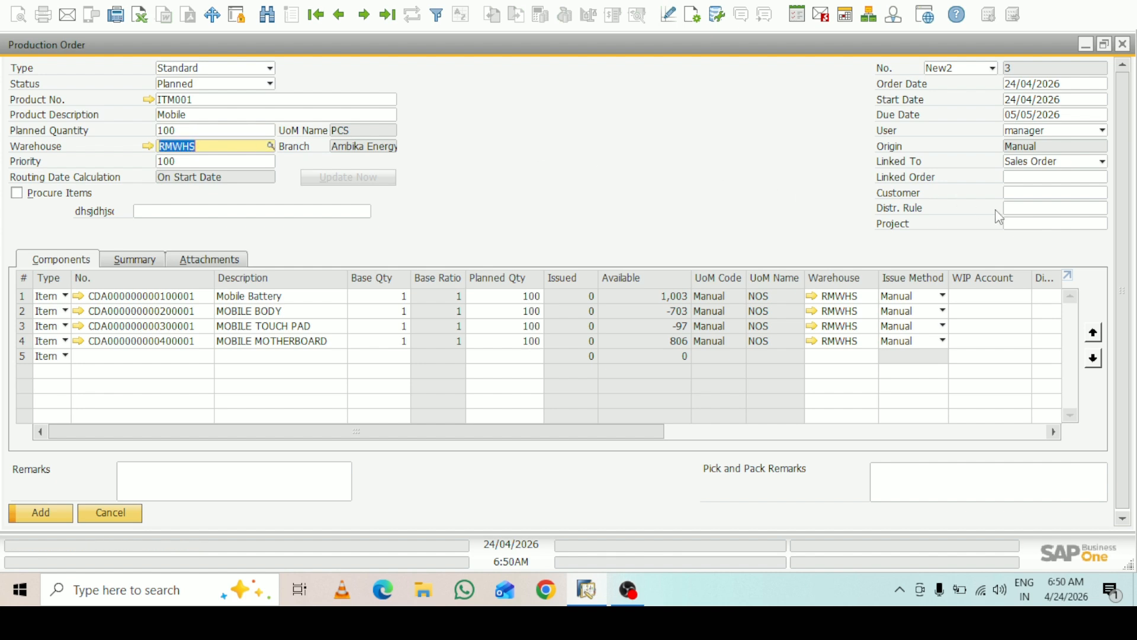
Set the order's Linked To option to Production Order, leave Linked Order empty, and add the production order.
click(1102, 165)
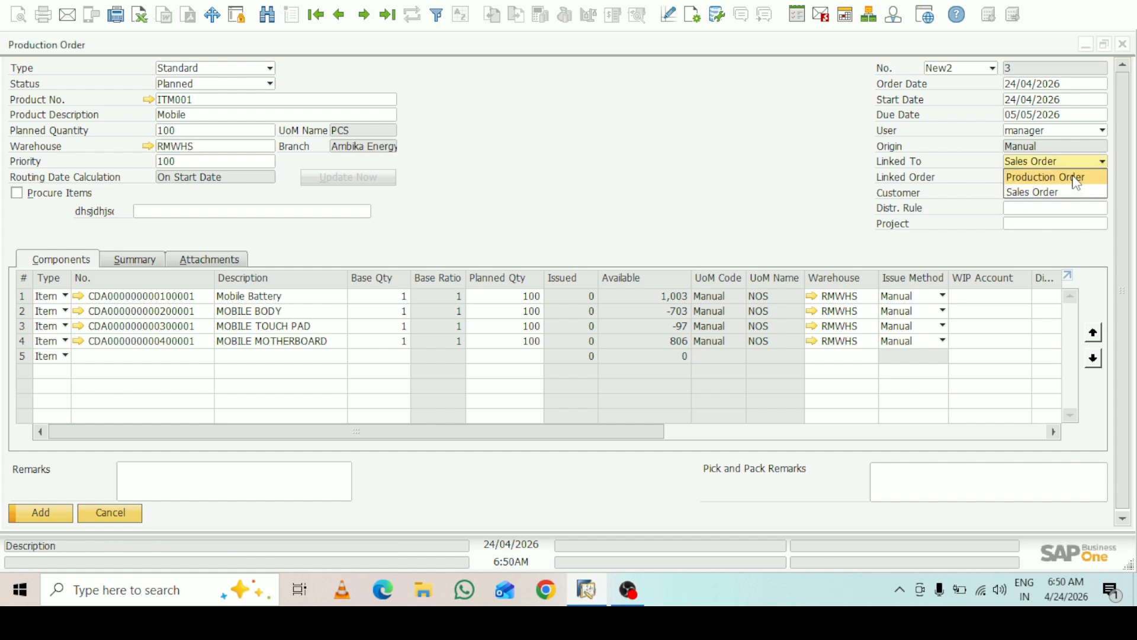
click(1077, 177)
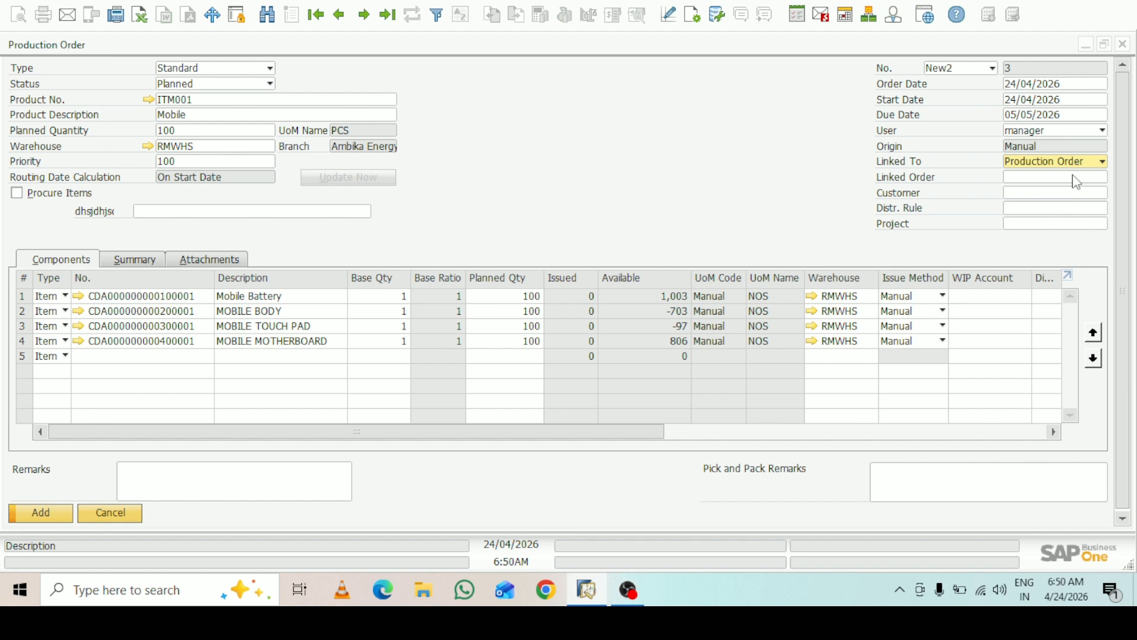
click(1034, 178)
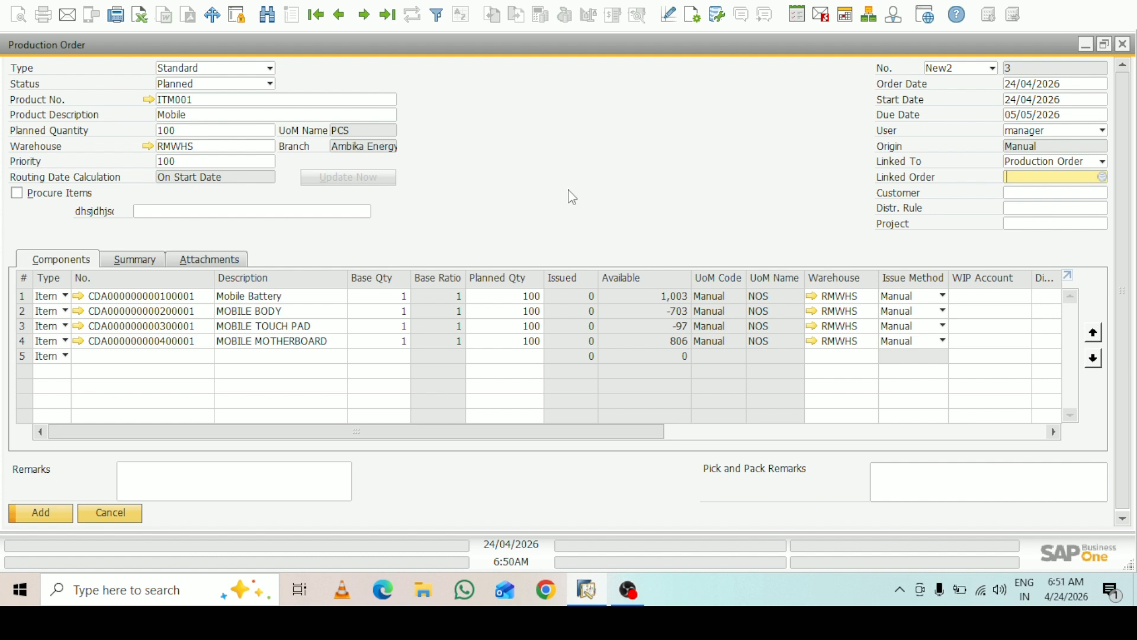
key(Return)
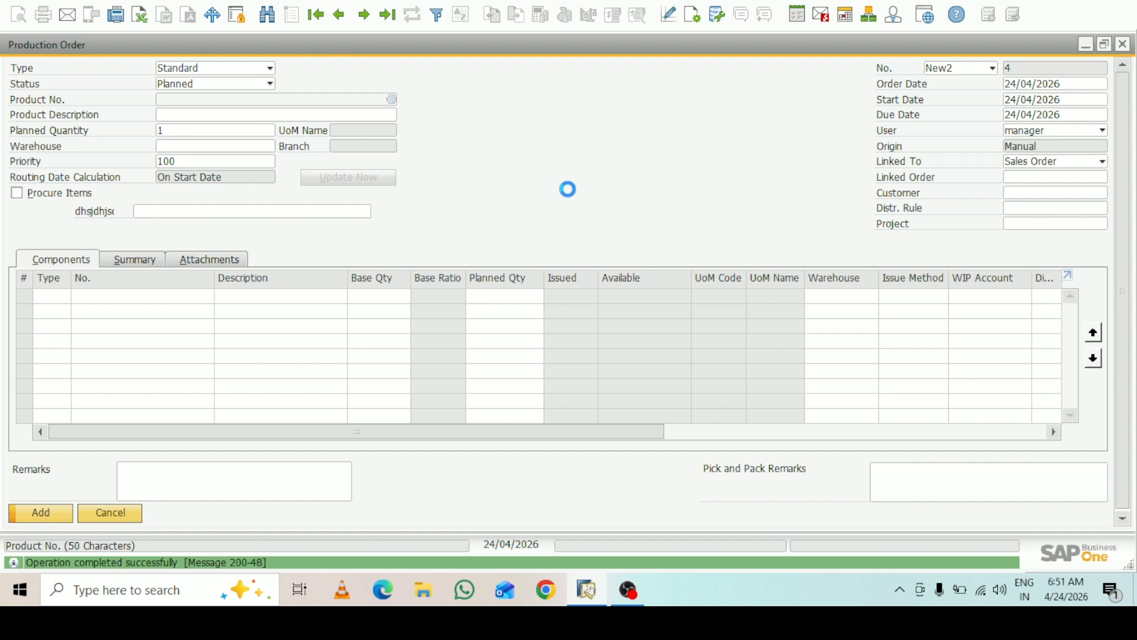
View the last production order record, and search for all production orders with status Planned.
click(386, 15)
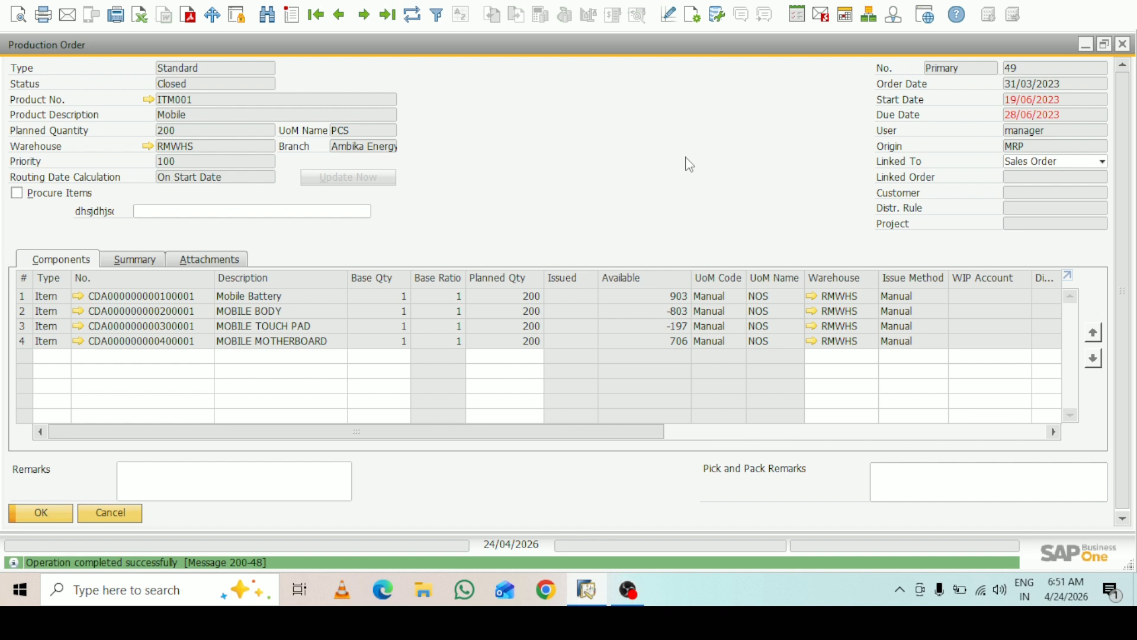
key(ctrl+f)
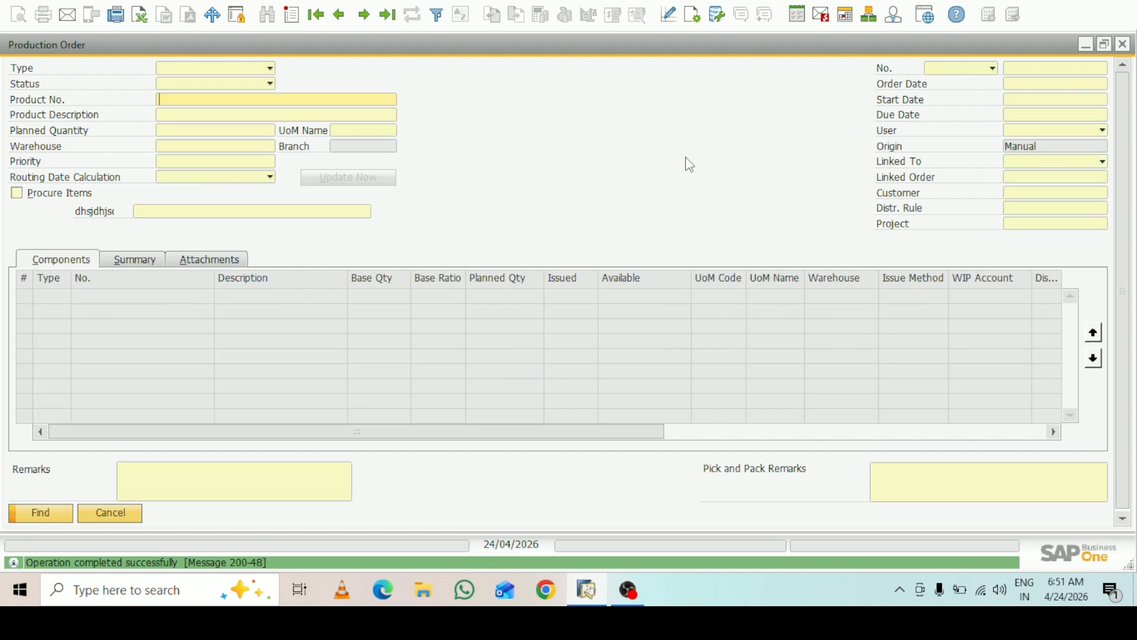
click(1041, 71)
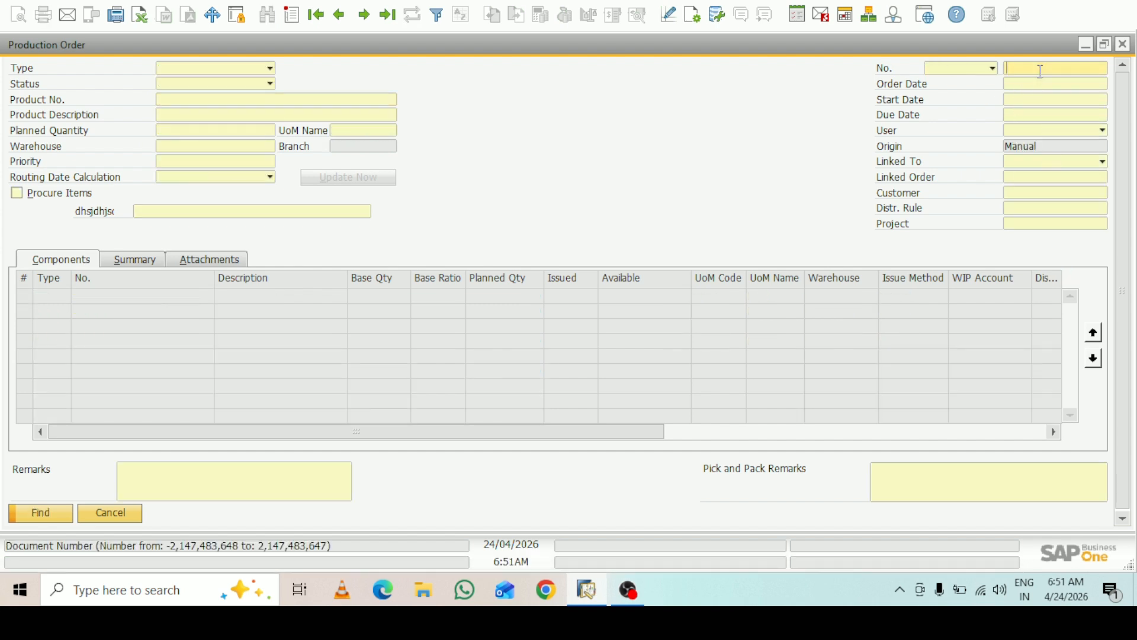
text(*)
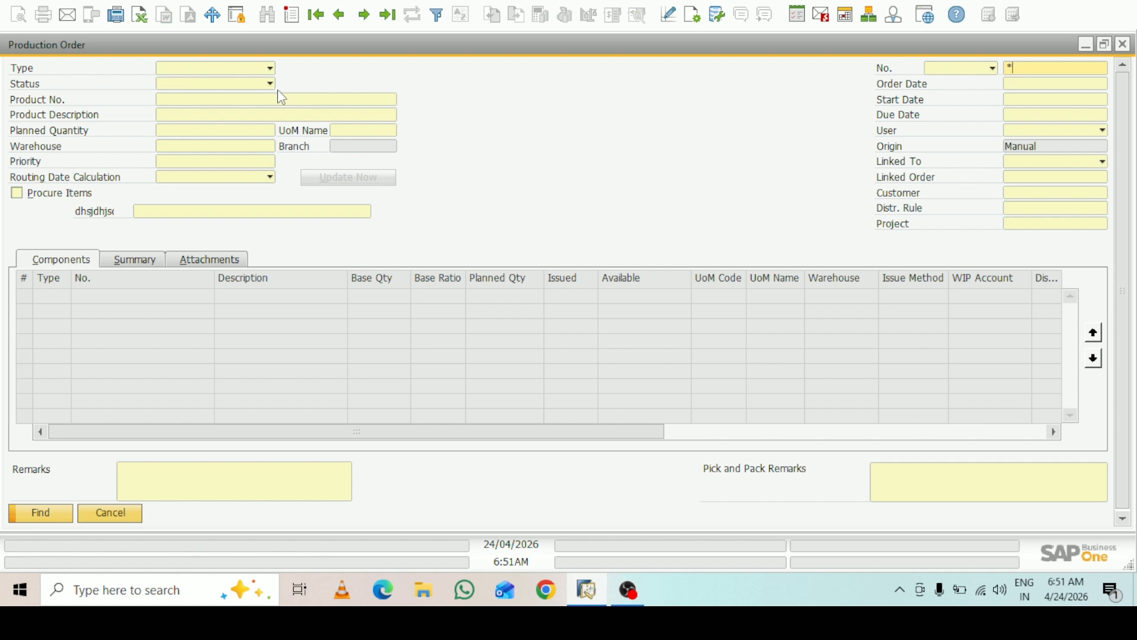
click(261, 83)
click(208, 101)
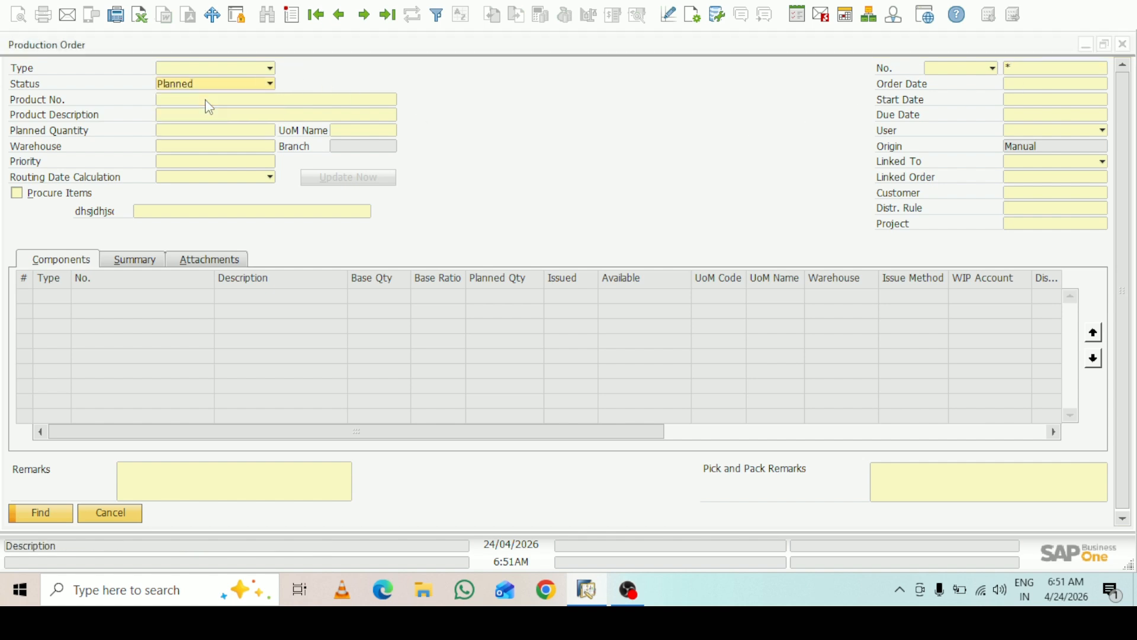
key(Return)
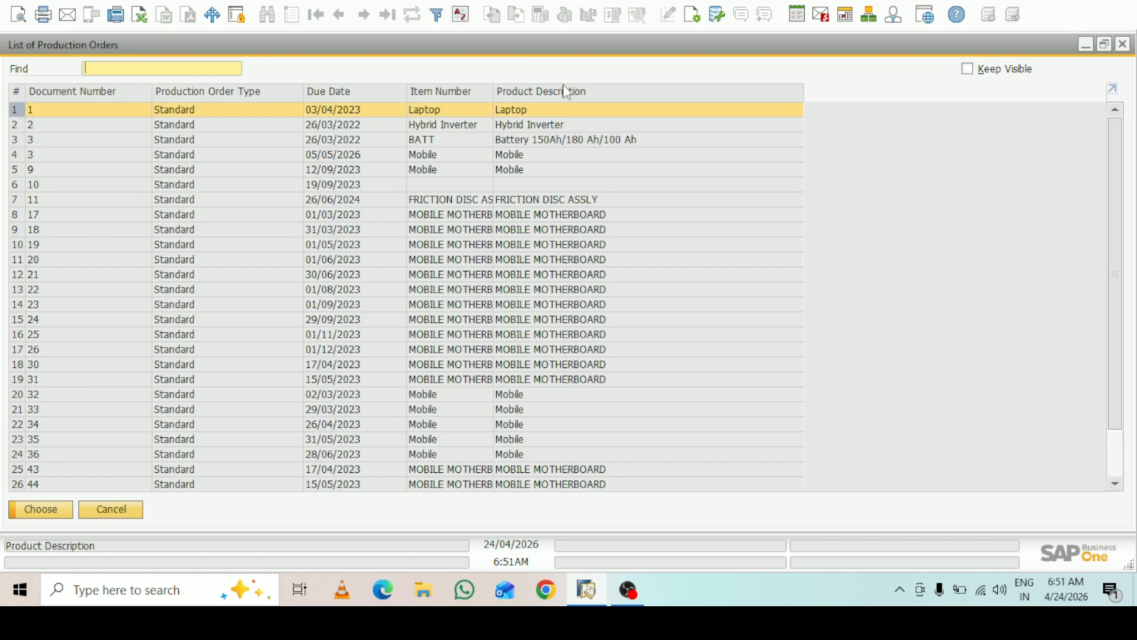
Sort the production order list by due date and open the Mobile order due 05/05/2026.
double_click(355, 91)
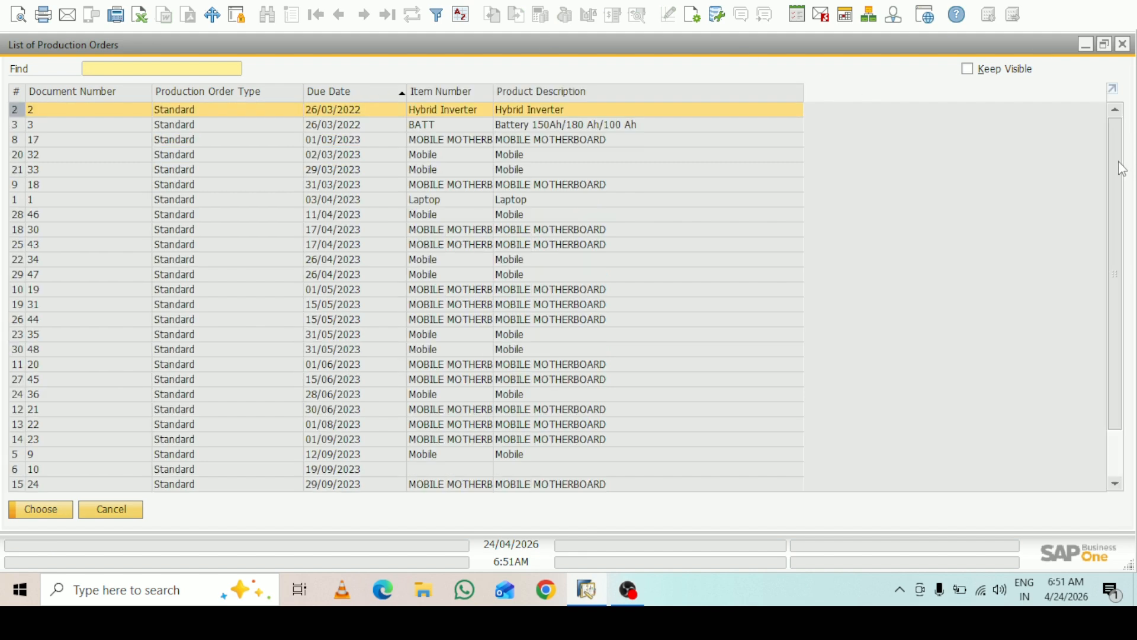
drag(1120, 167, 1127, 355)
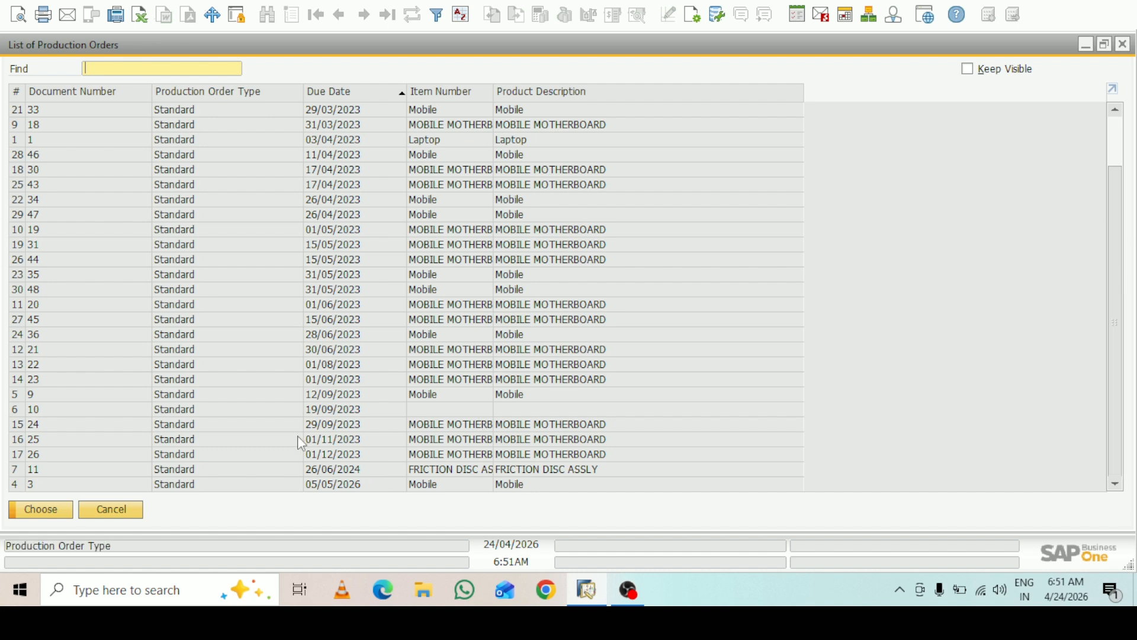
click(350, 485)
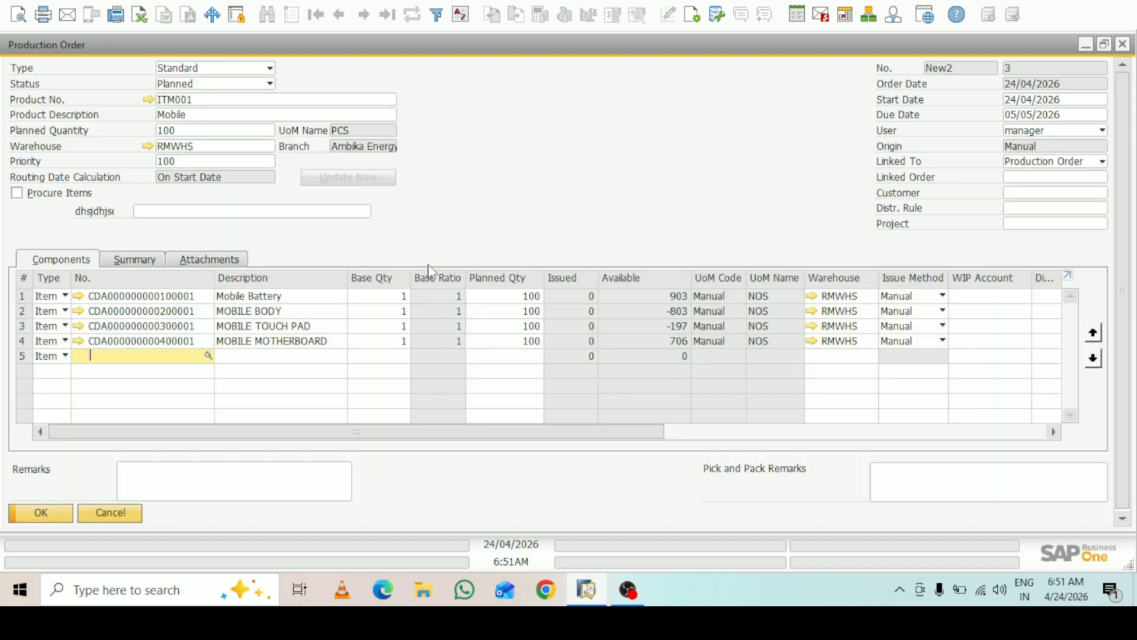
click(41, 510)
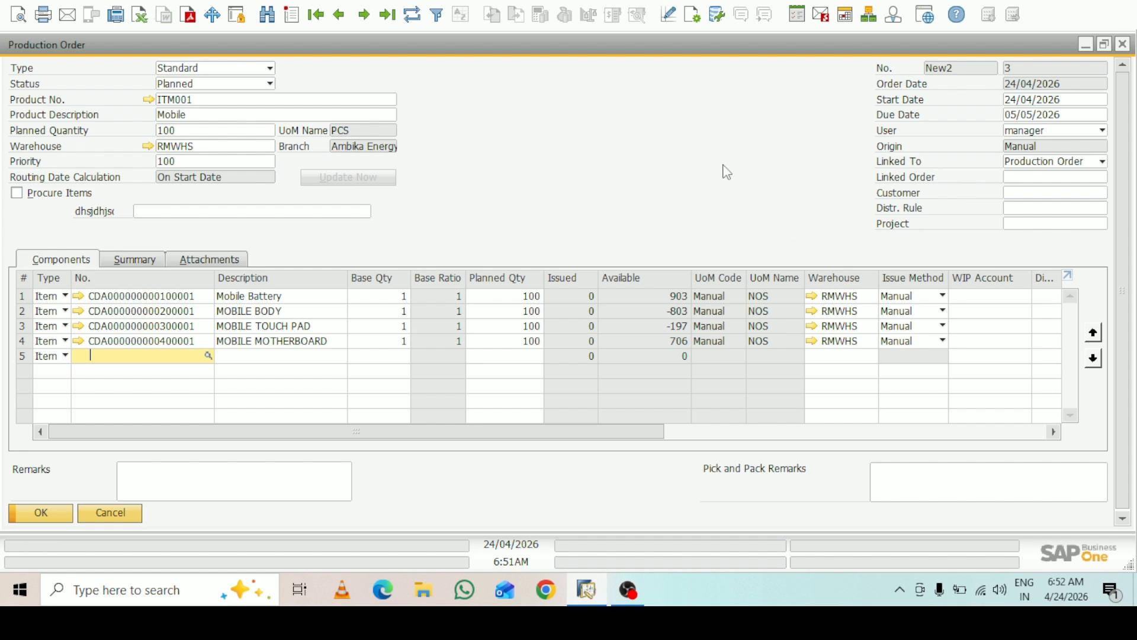
Change the status of the Mobile production order to Released and save the update.
click(253, 86)
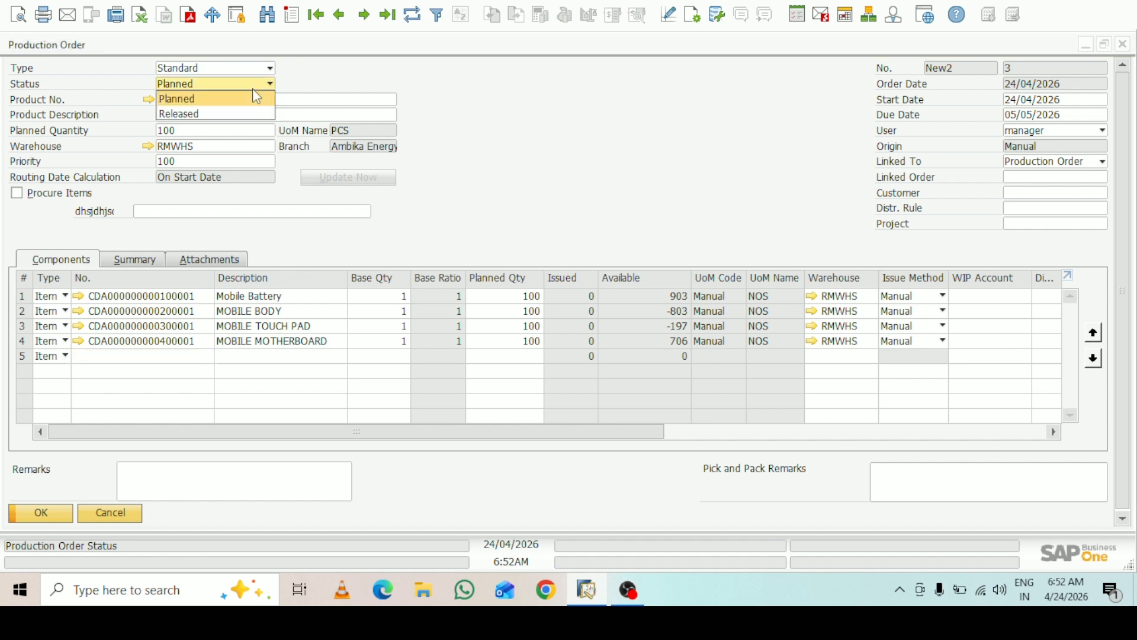
click(254, 114)
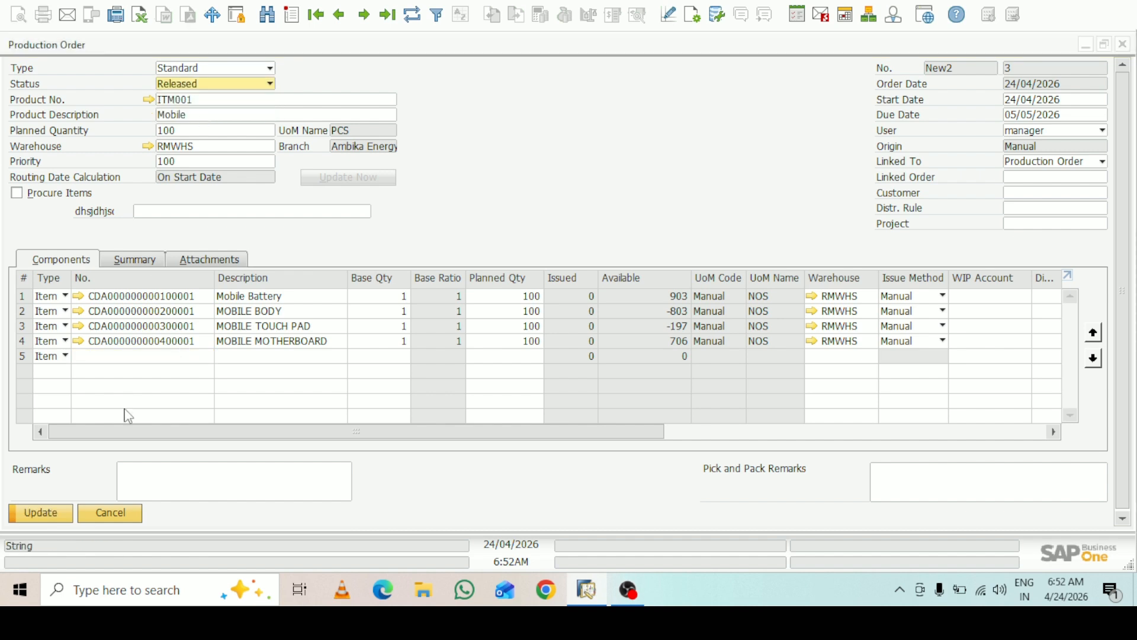
click(52, 519)
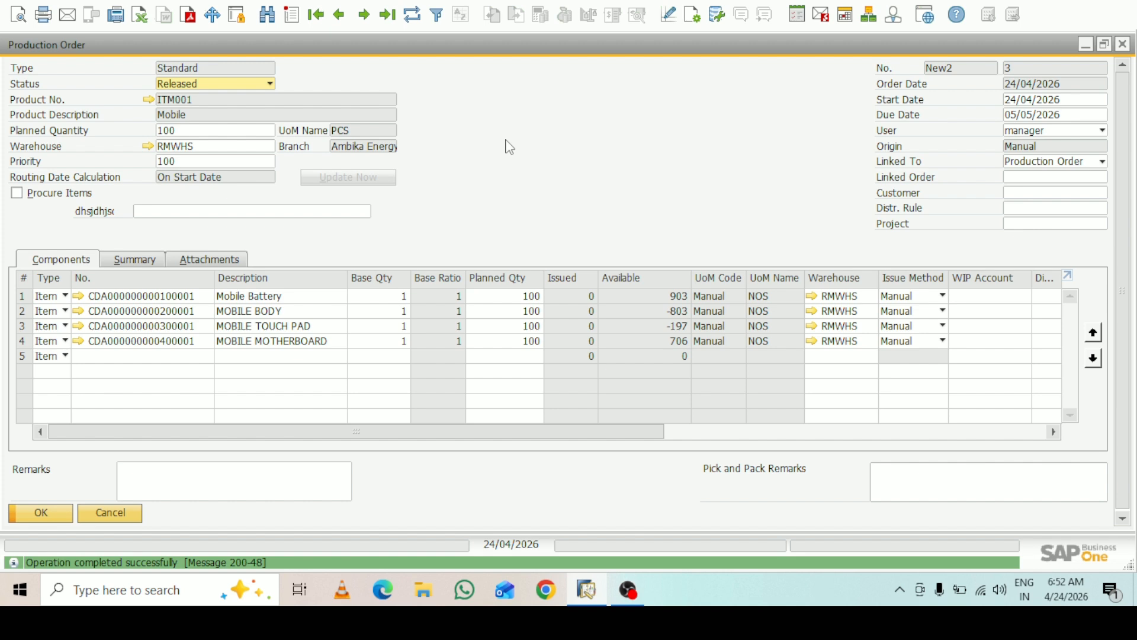
Issue the open component quantities for the Mobile production order and auto-select batch ADS for the 100 motherboards.
right_click(488, 109)
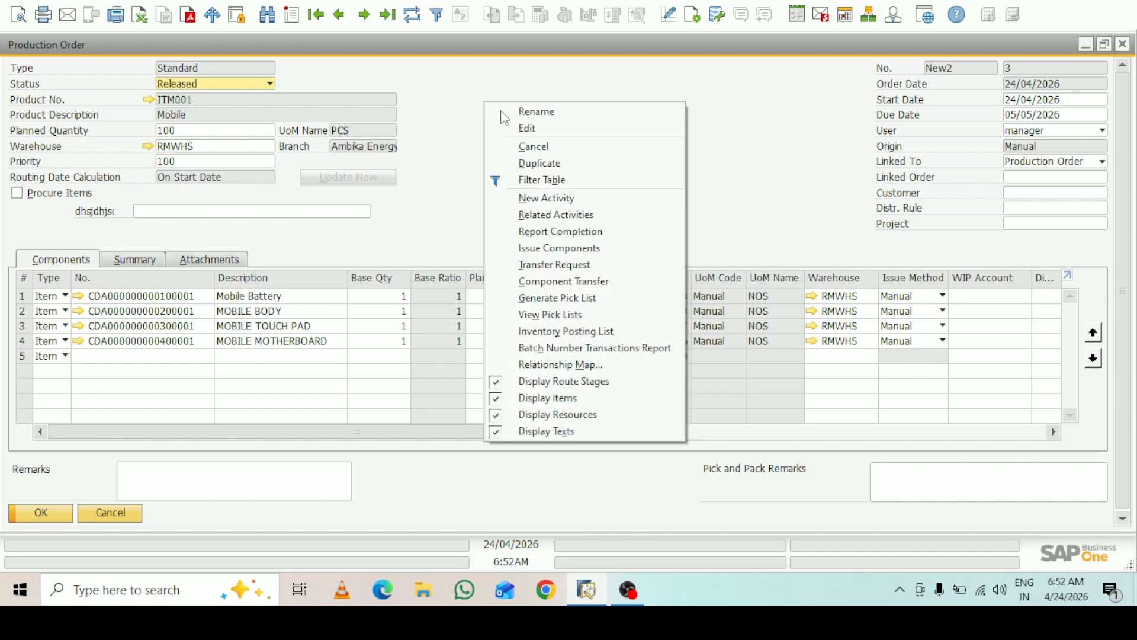
click(567, 251)
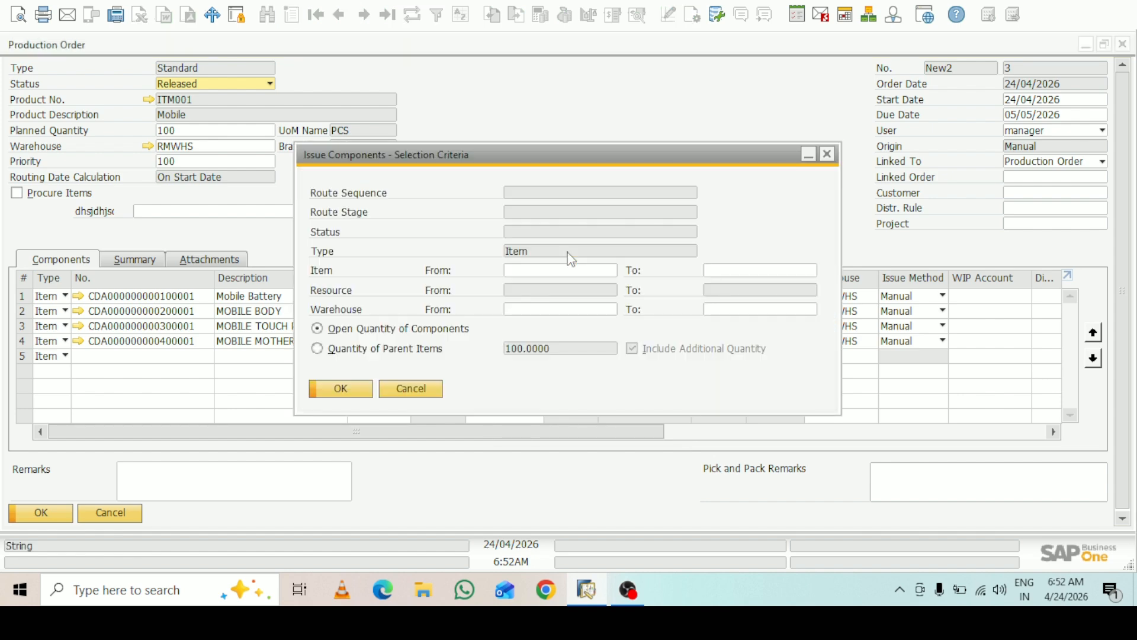
click(356, 388)
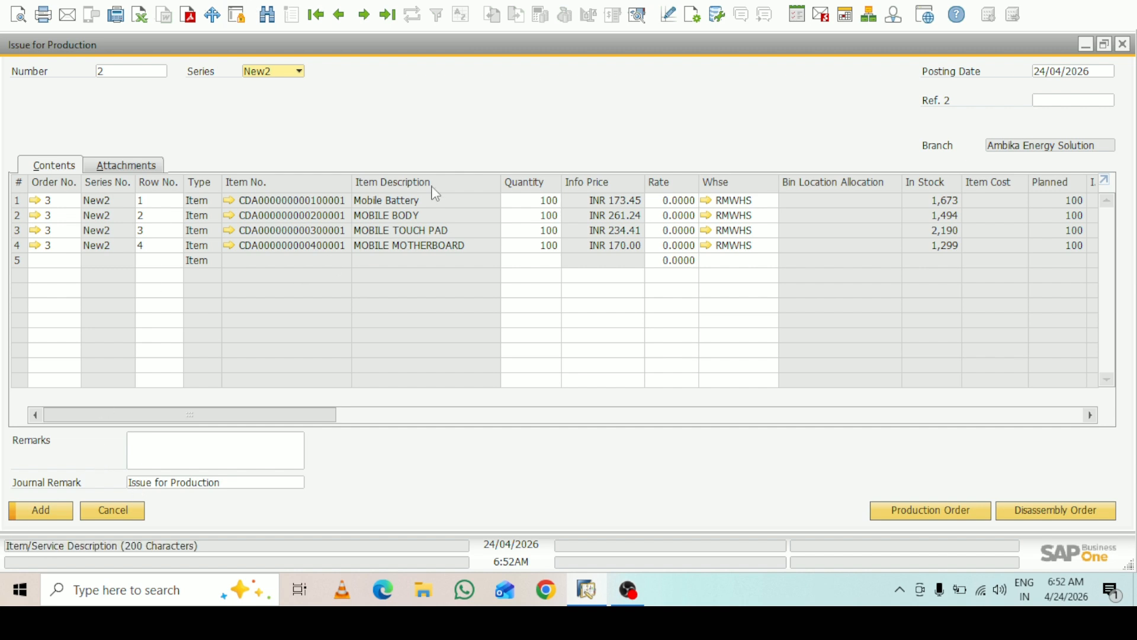
click(645, 23)
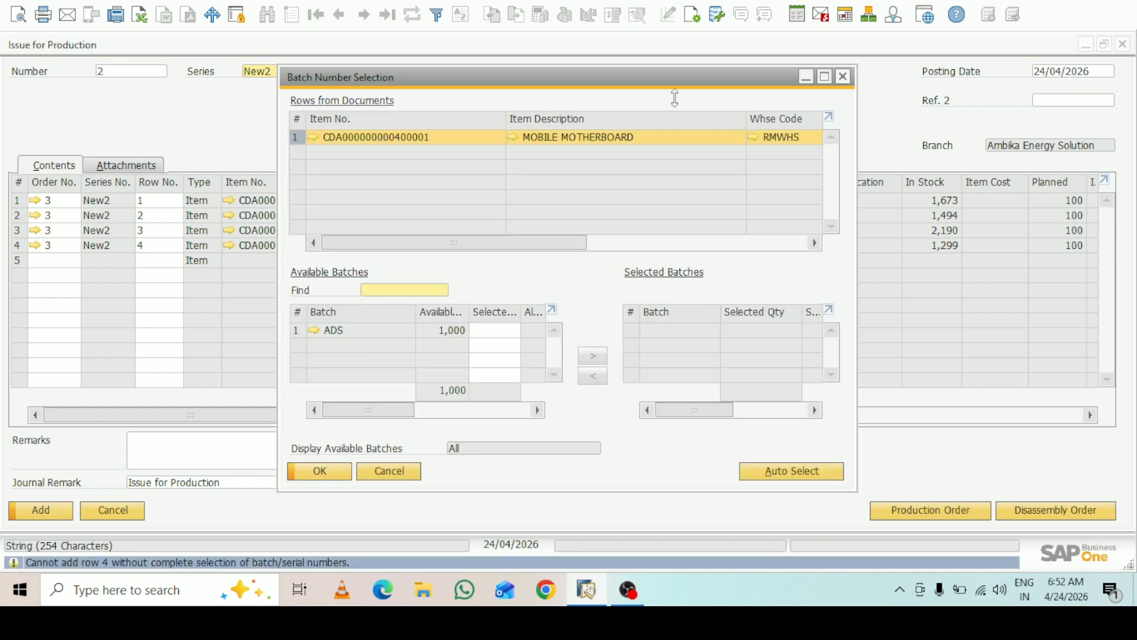
click(812, 475)
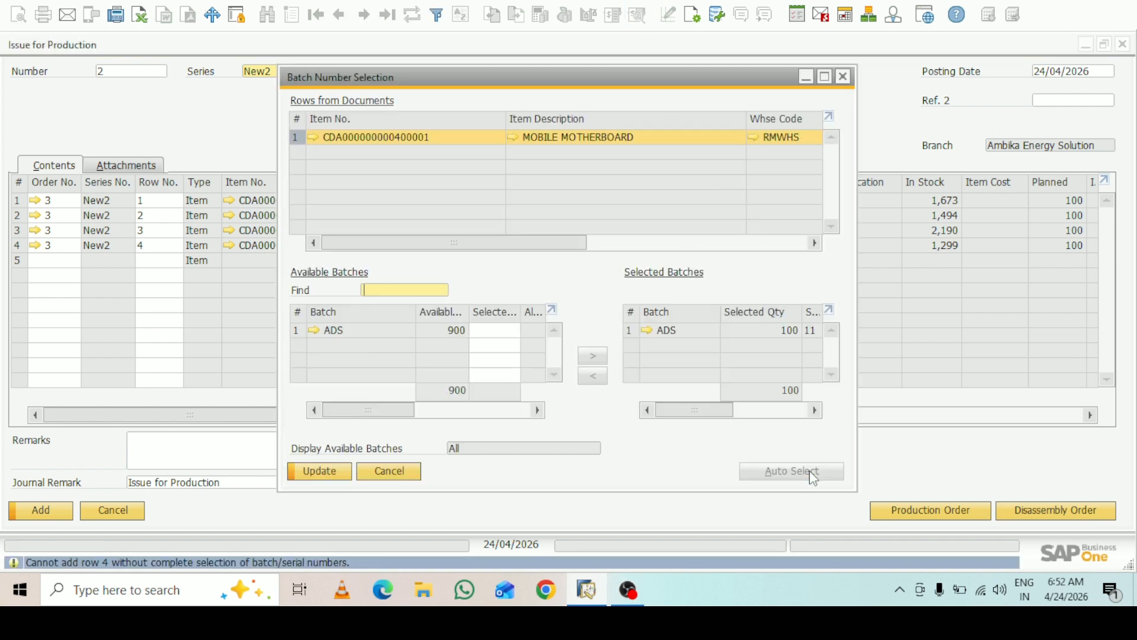
click(342, 477)
click(321, 477)
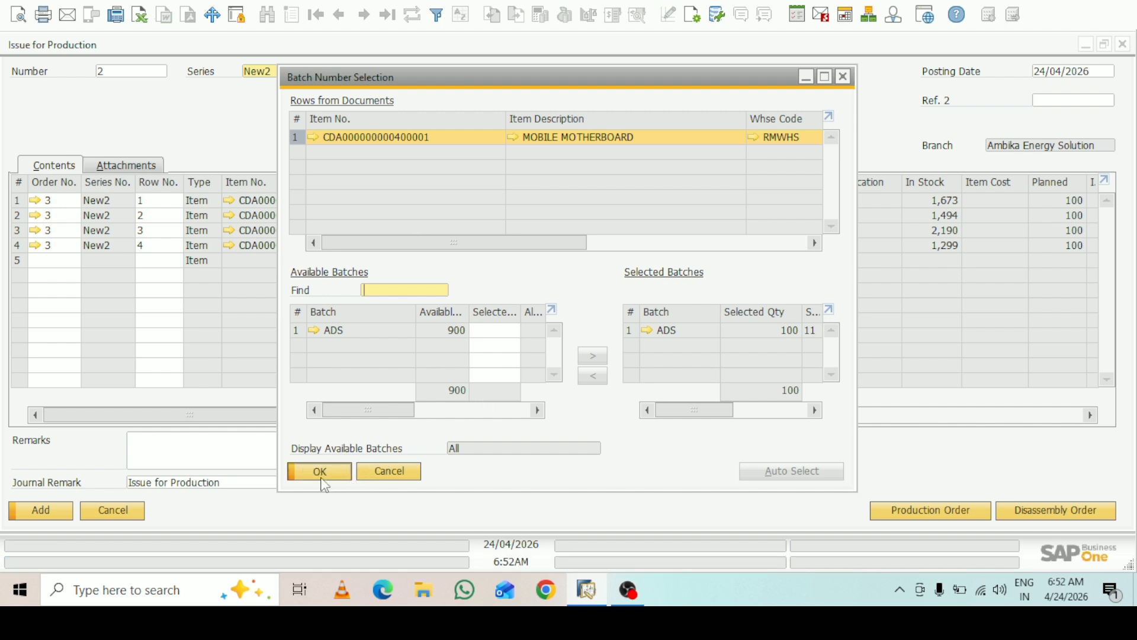
Preview the issue's journal entry, add the Issue for Production document with confirmation, and return to the production order.
click(638, 16)
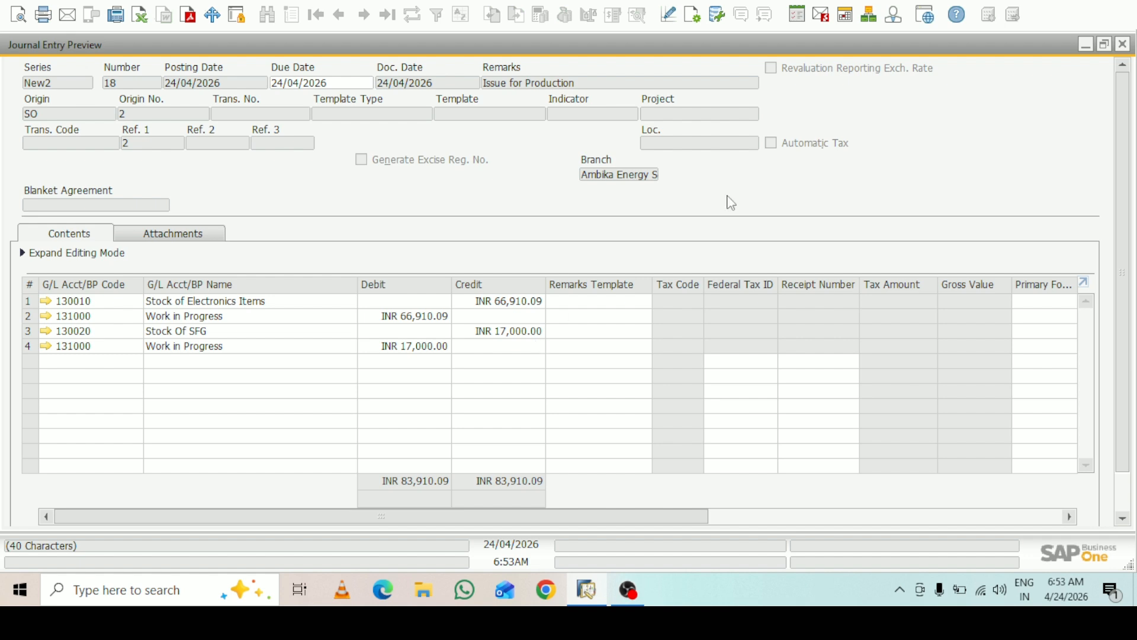
click(1123, 45)
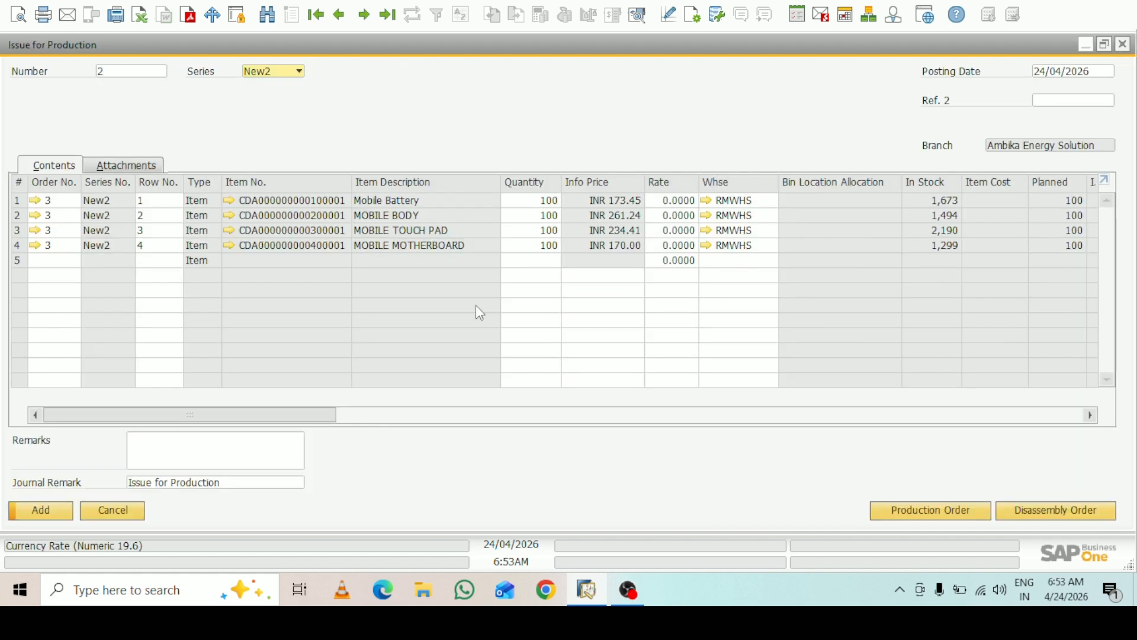
click(46, 514)
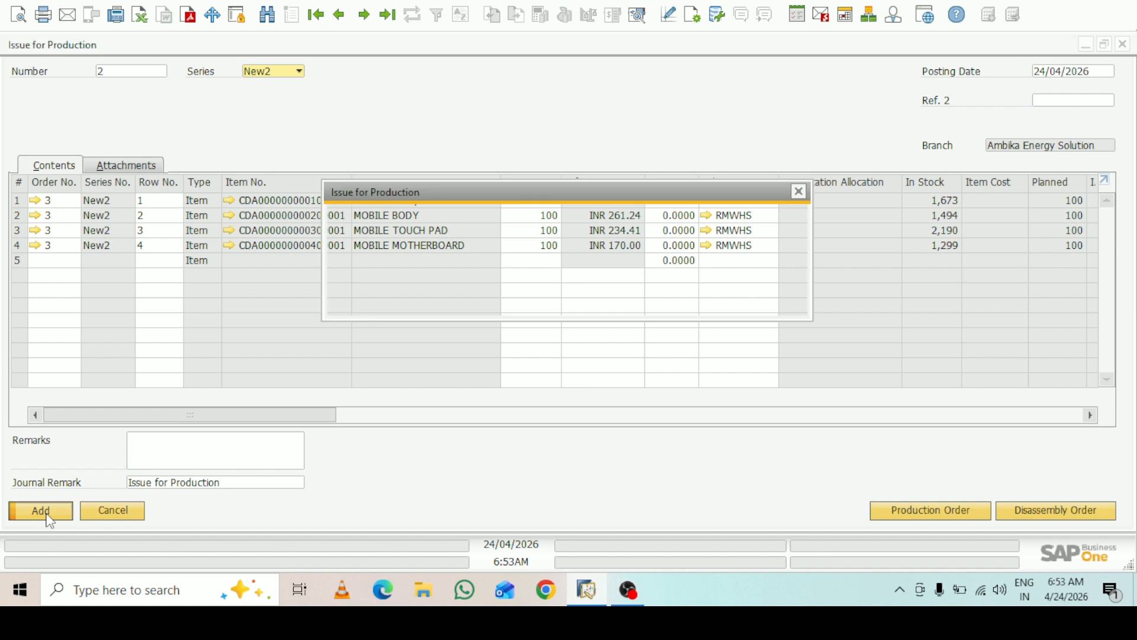
click(386, 300)
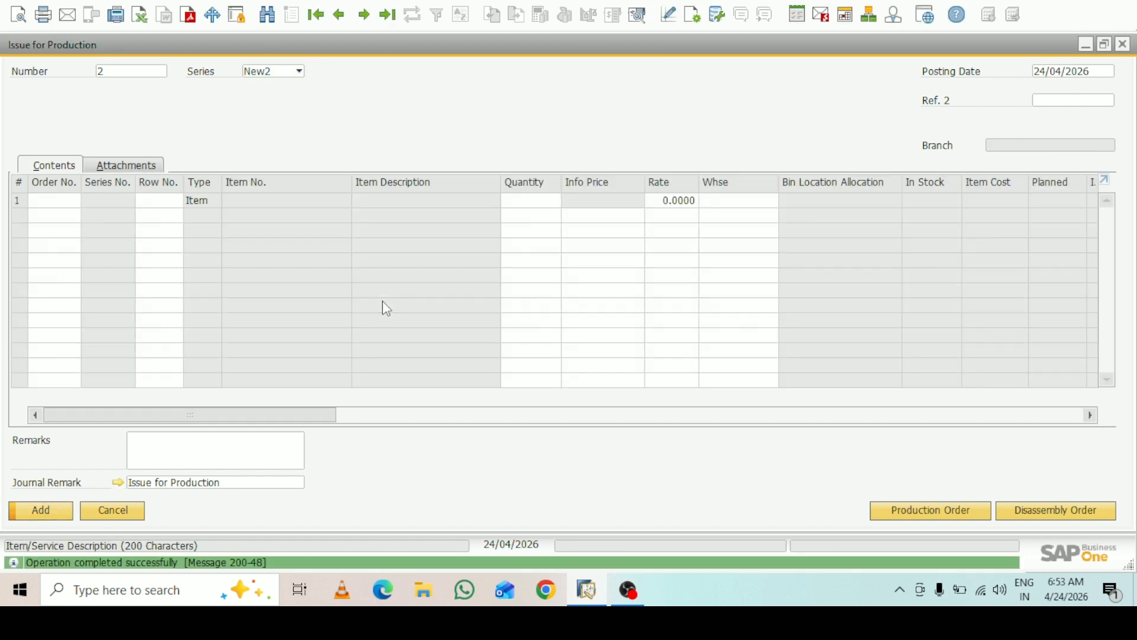
click(1123, 44)
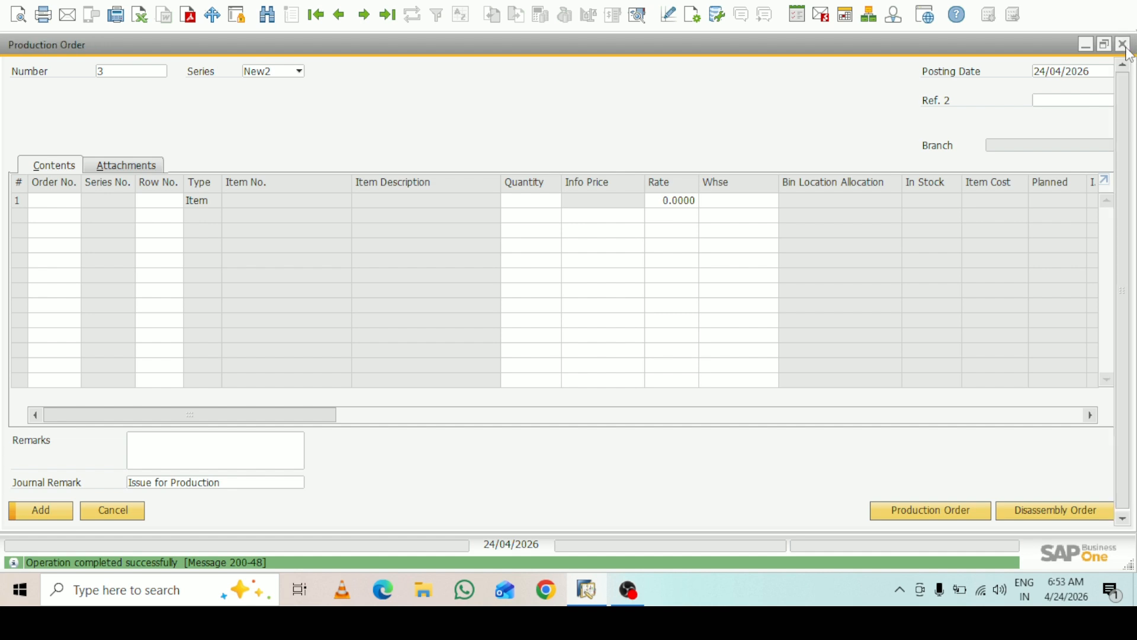
Review the Mobile order's cost summary and issued components, and open Report Completion for the order.
click(137, 261)
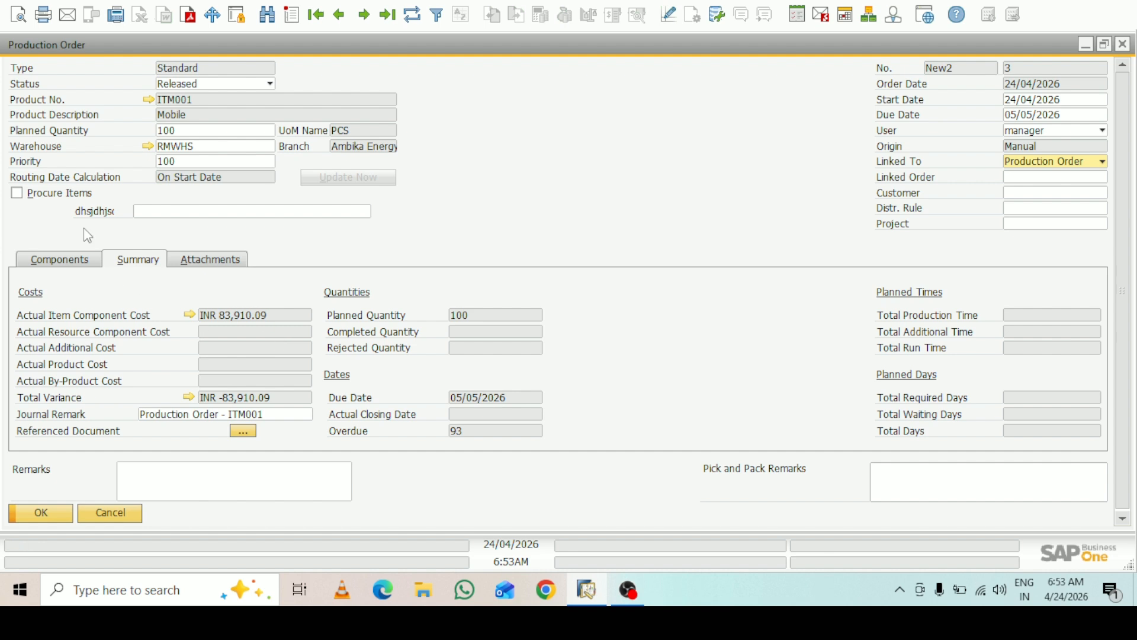
click(50, 259)
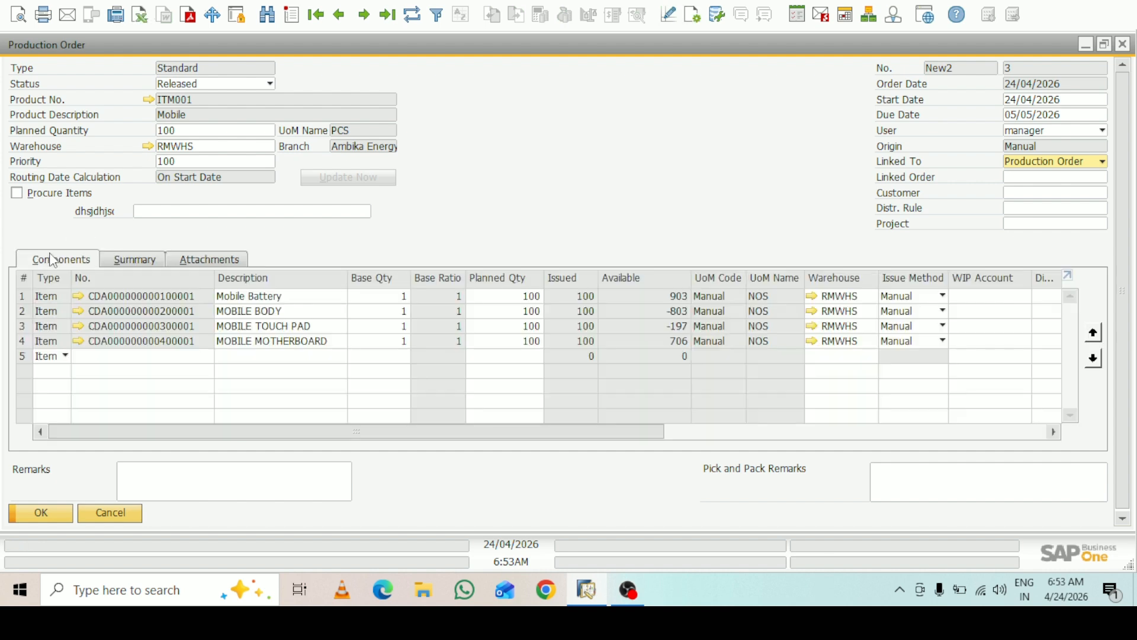
right_click(503, 76)
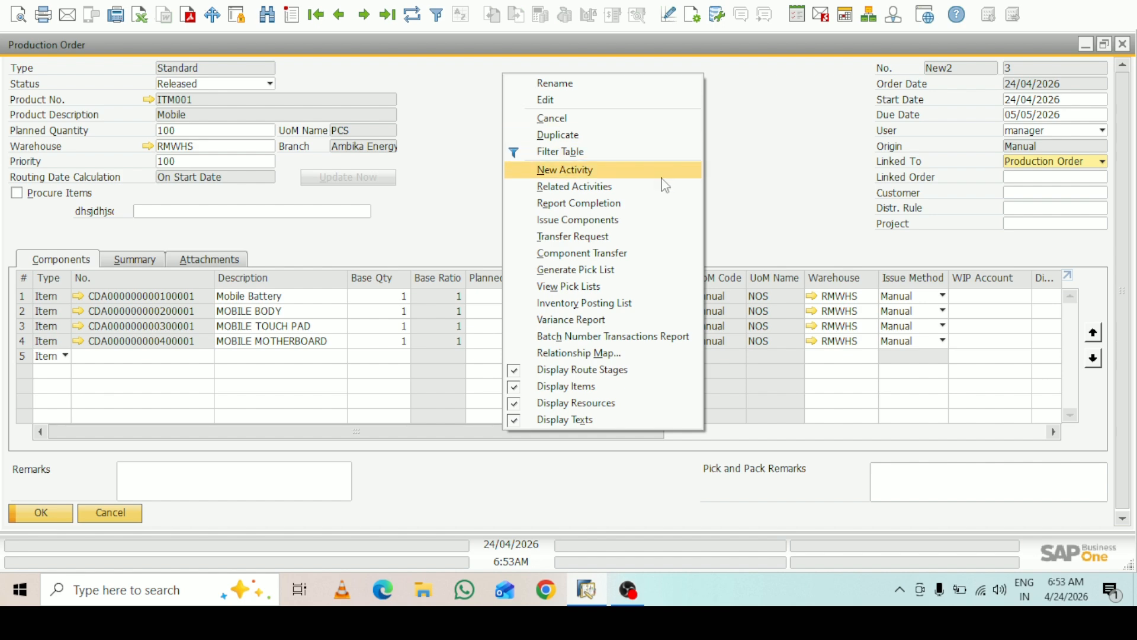
click(613, 204)
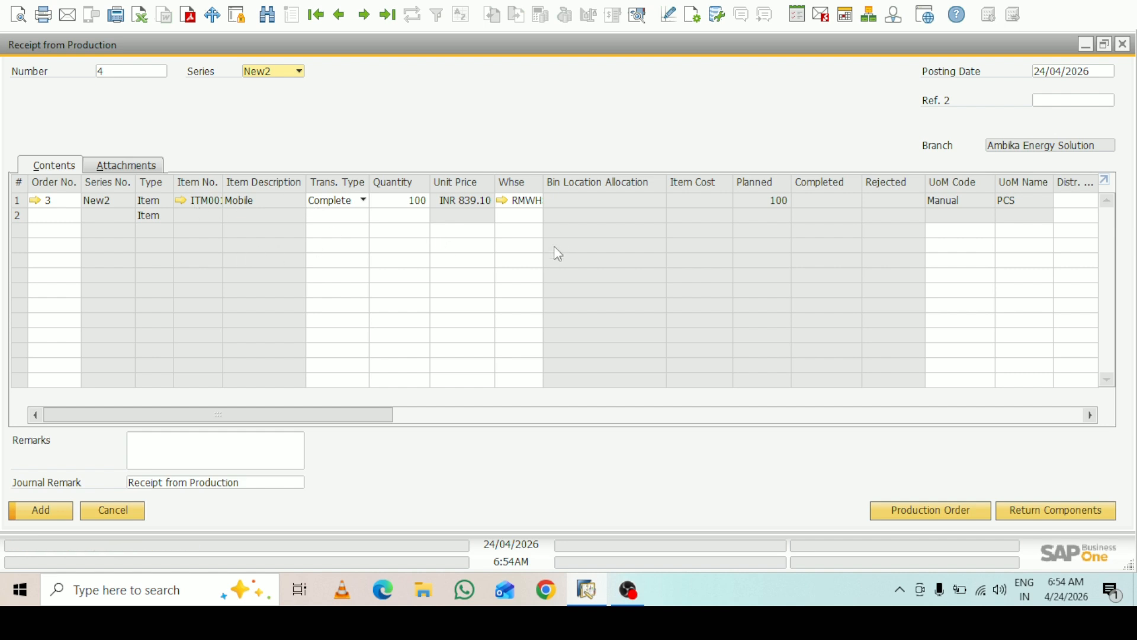
Create batch asdf for the full quantity of 100 Mobile items in the production receipt and save it.
click(638, 15)
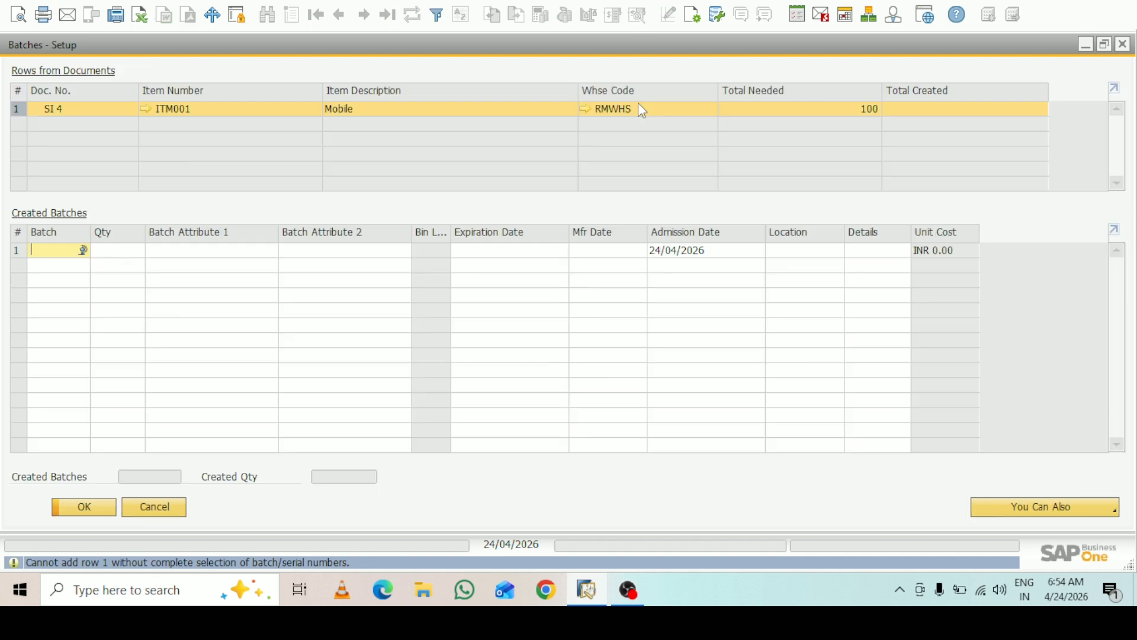
text(asdf)
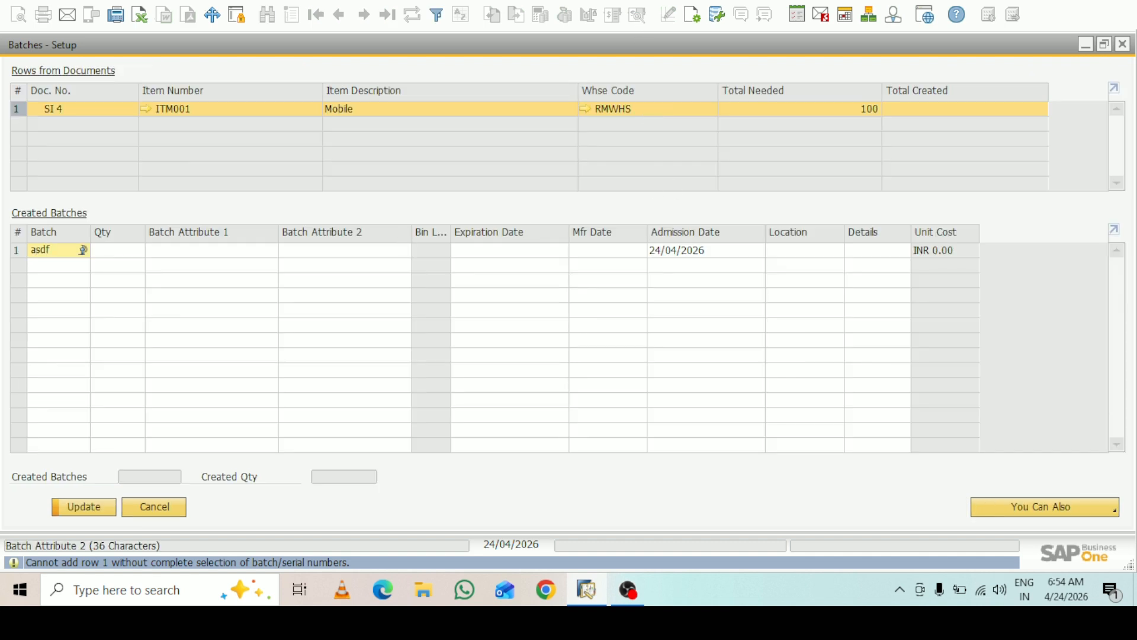
key(Tab)
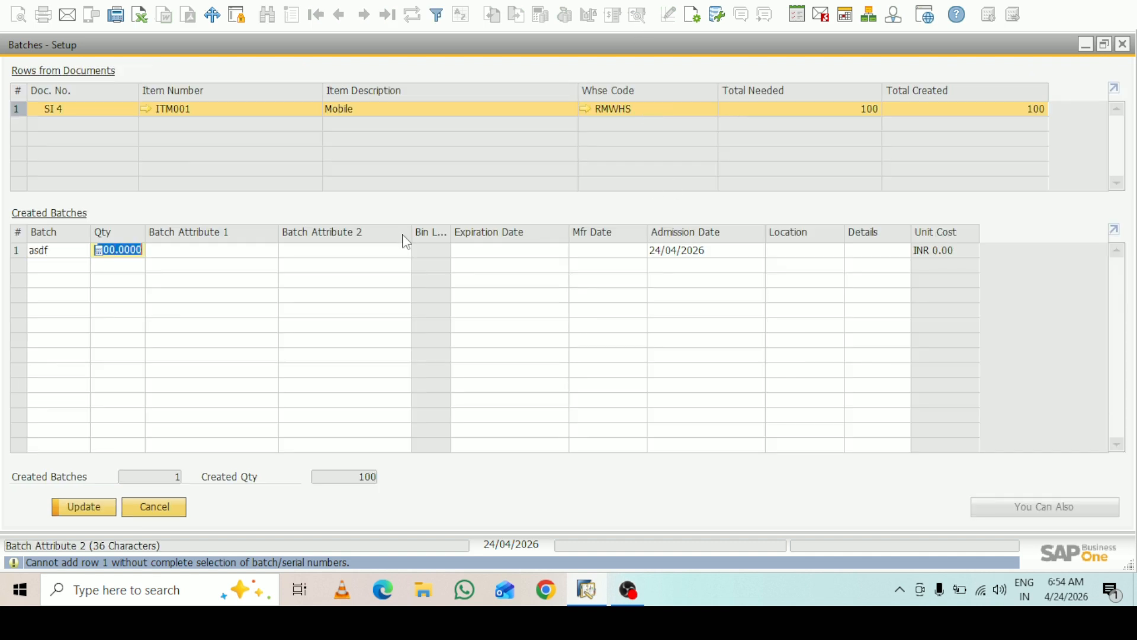
click(84, 507)
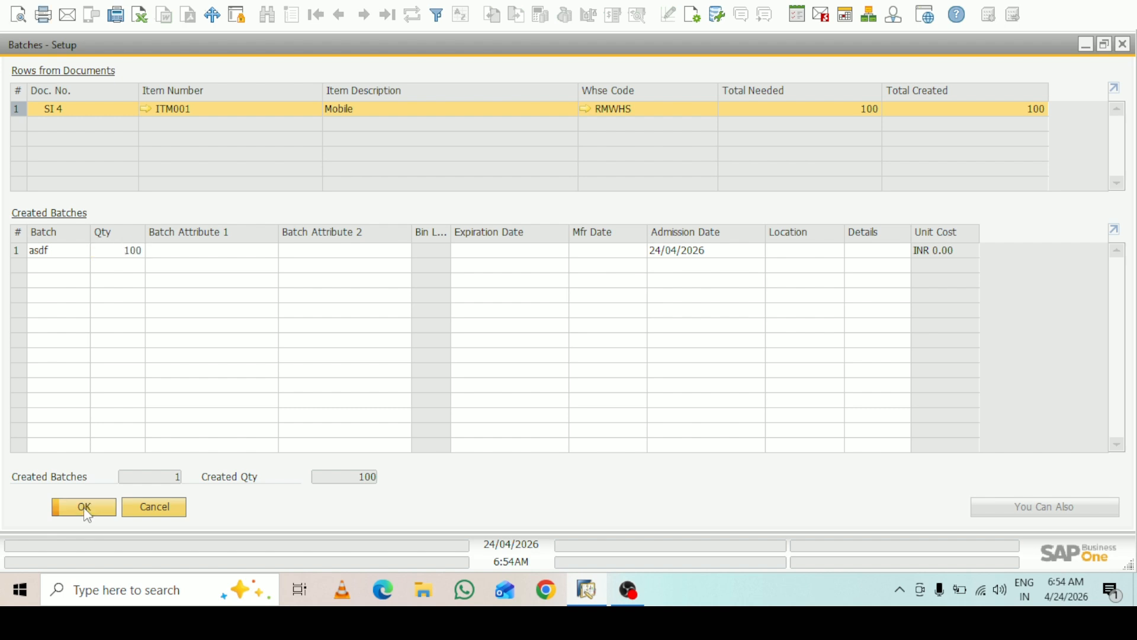
click(86, 509)
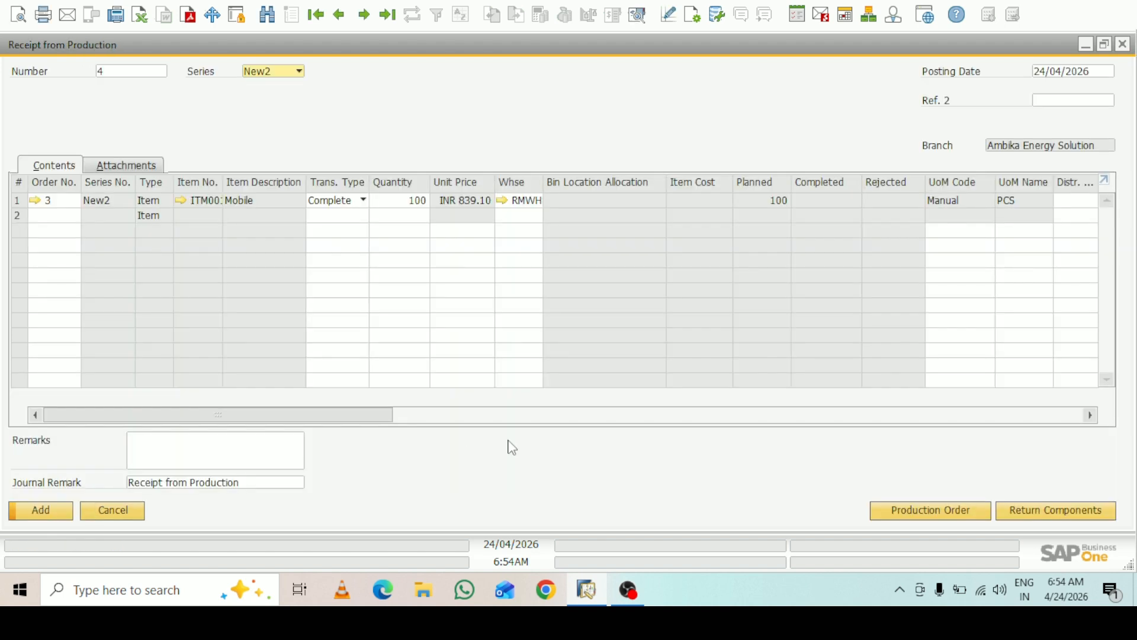
Set the Mobile receipt's warehouse to QCWHS and open the batch setup required for adding the document.
click(529, 201)
key(BackSpace)
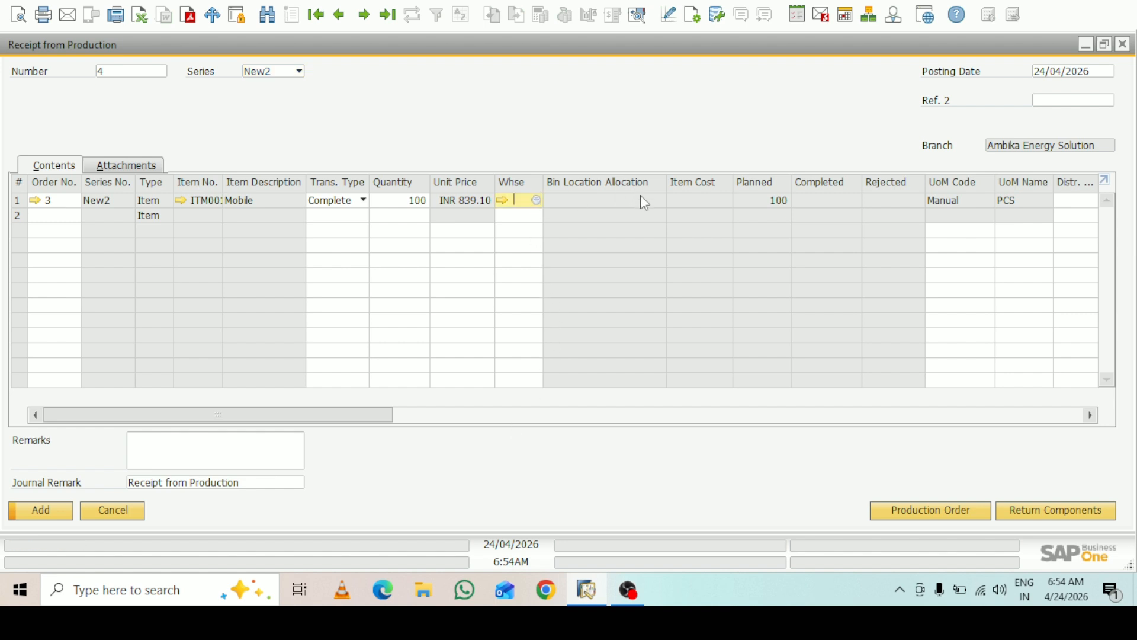
key(Tab)
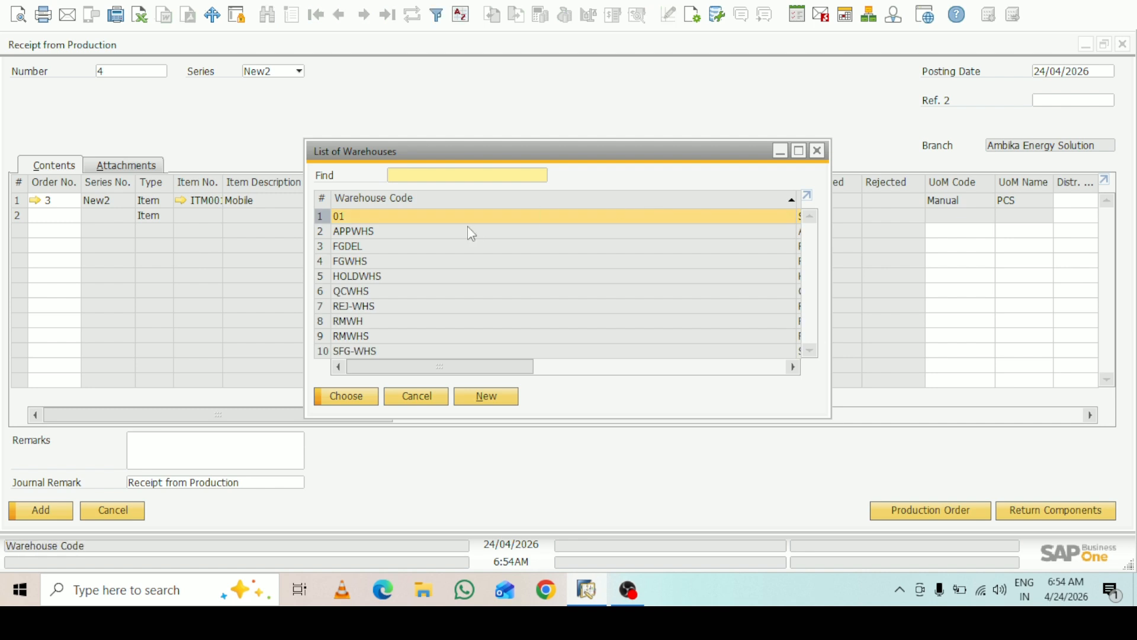
click(360, 292)
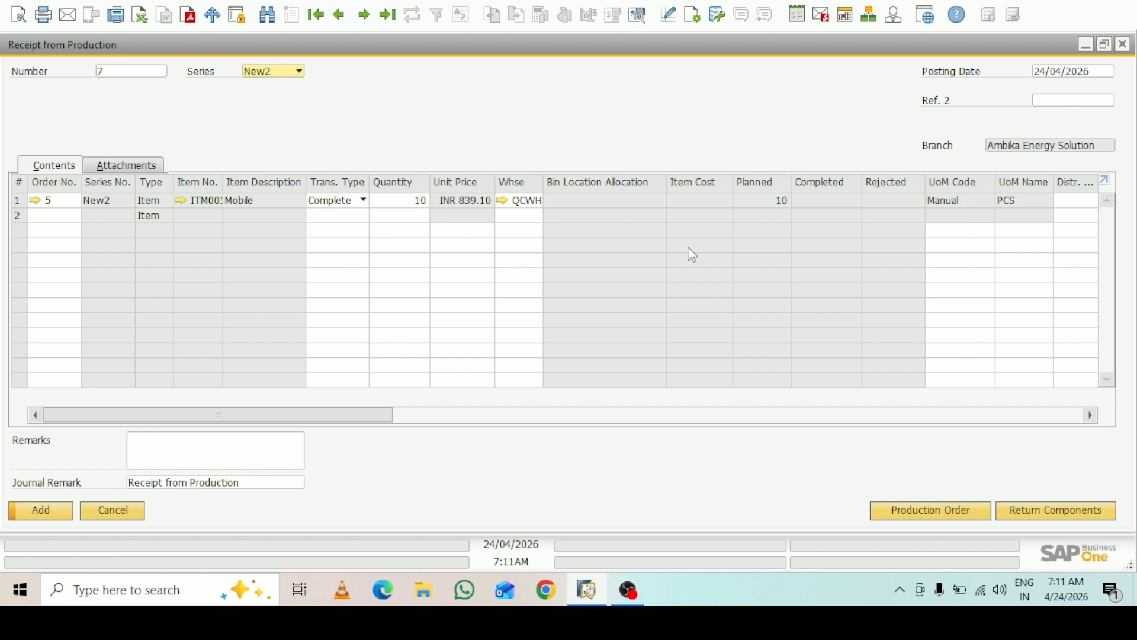
click(43, 511)
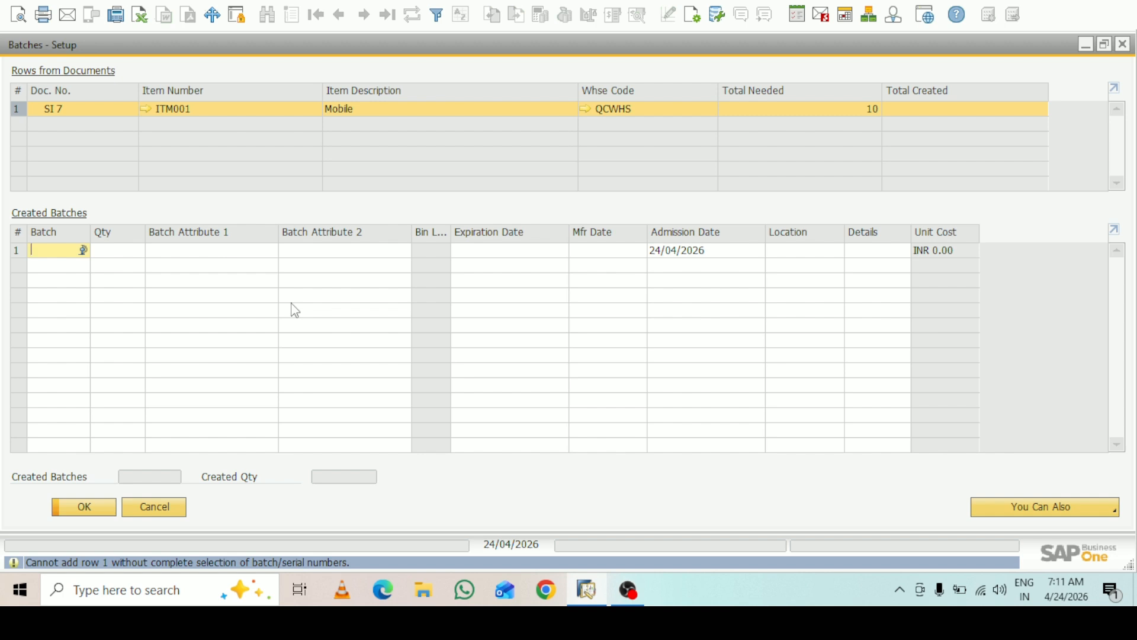
text(dfg)
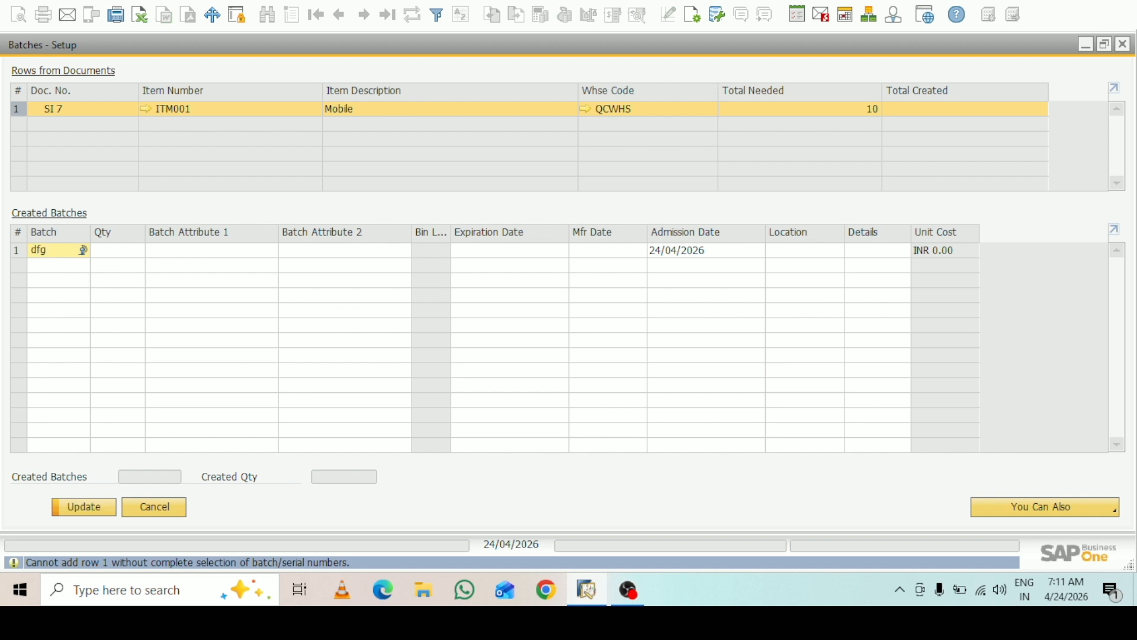
key(BackSpace)
text(g)
key(Tab)
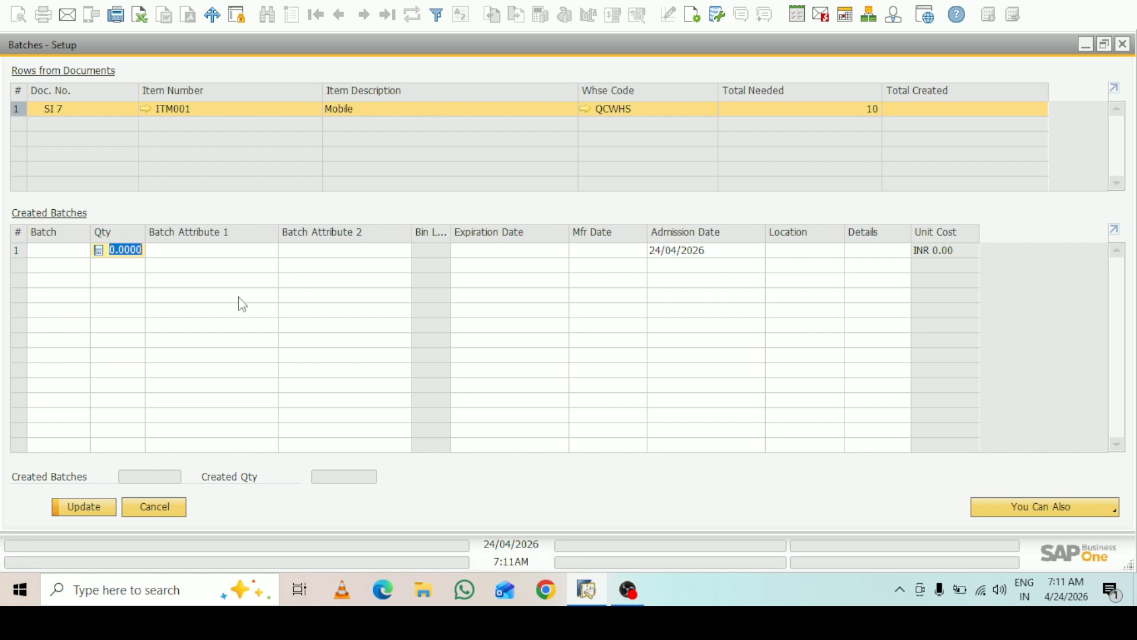
Create batch GFDS for the full quantity of 10 Mobile items in QCWHS and save it.
click(63, 251)
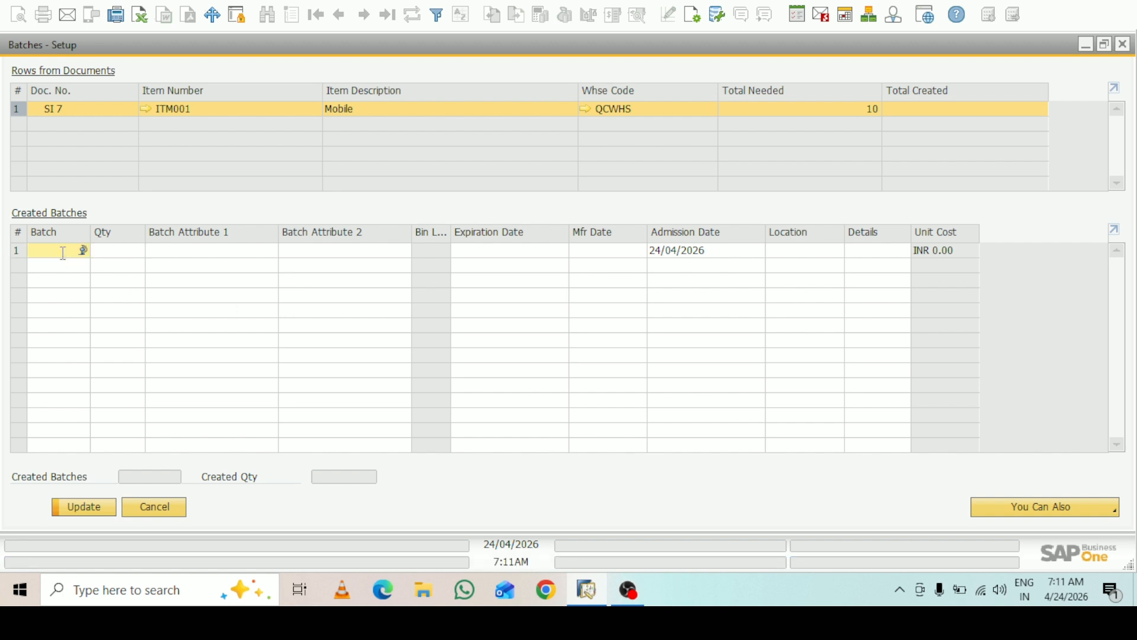
text(GFDS)
key(Tab)
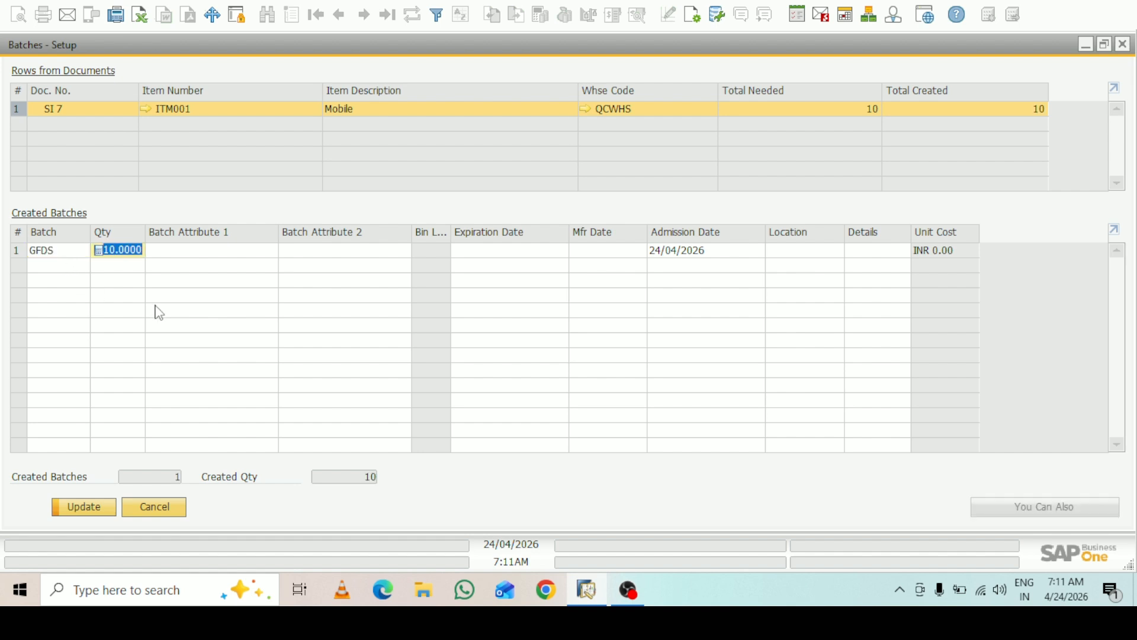
click(89, 511)
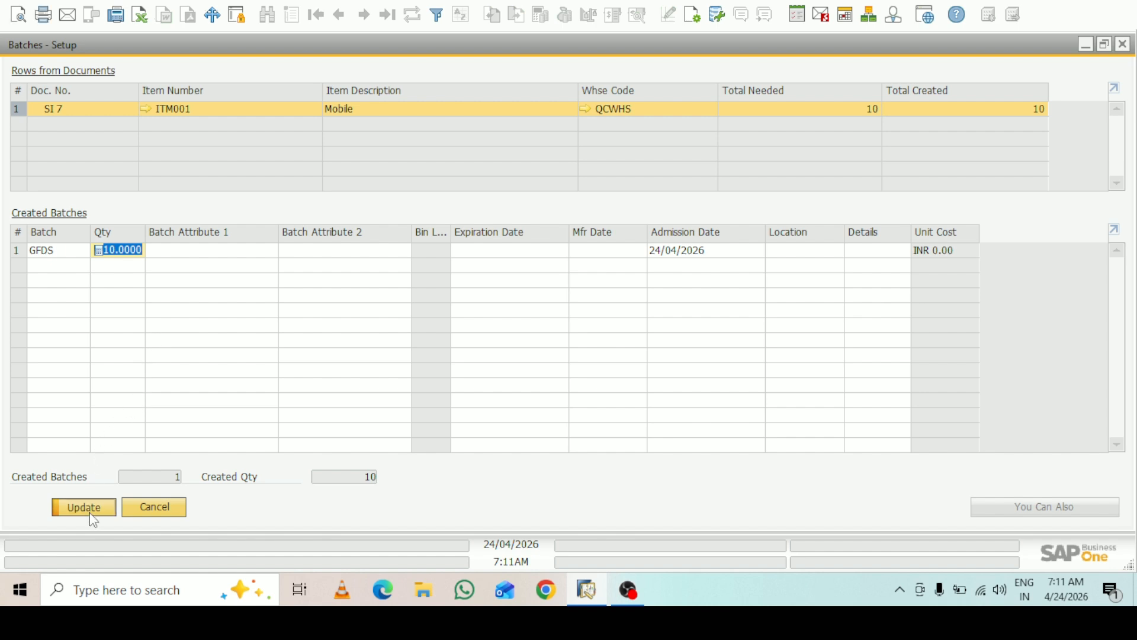
click(100, 520)
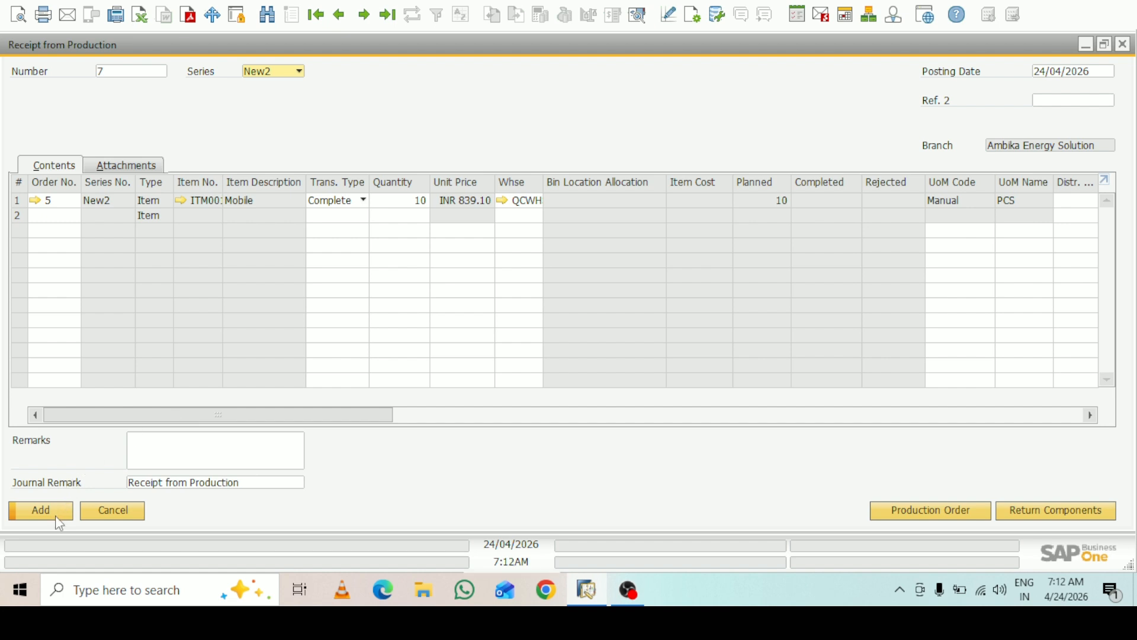
Add the Receipt from Production document for 10 Mobile items, confirm it, and close the receipt form.
click(57, 517)
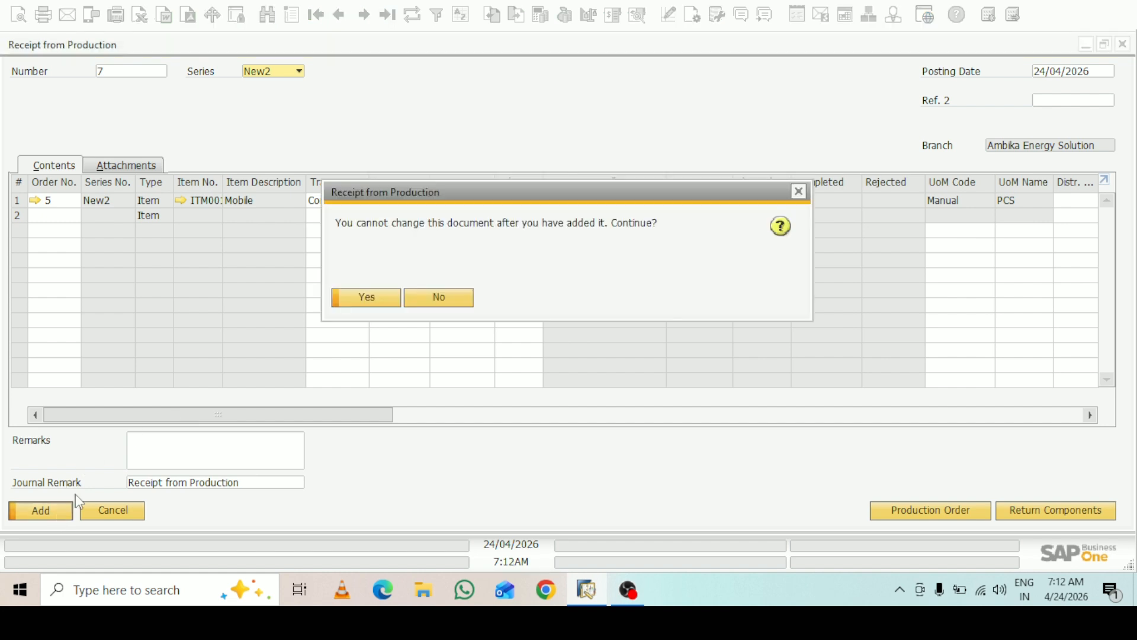
click(372, 298)
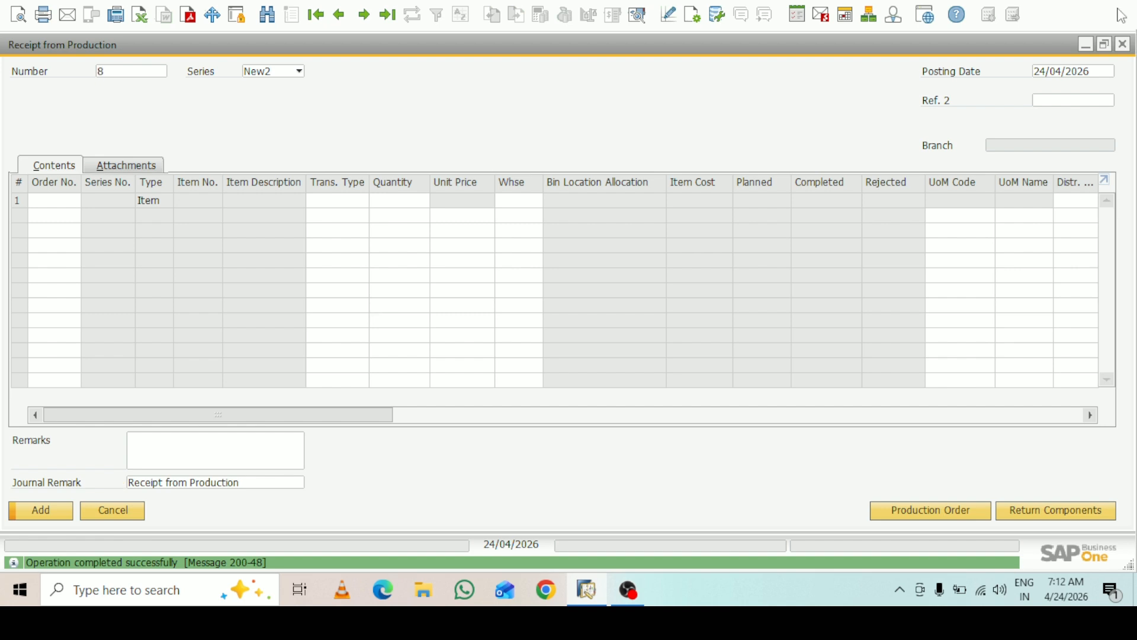
click(1122, 44)
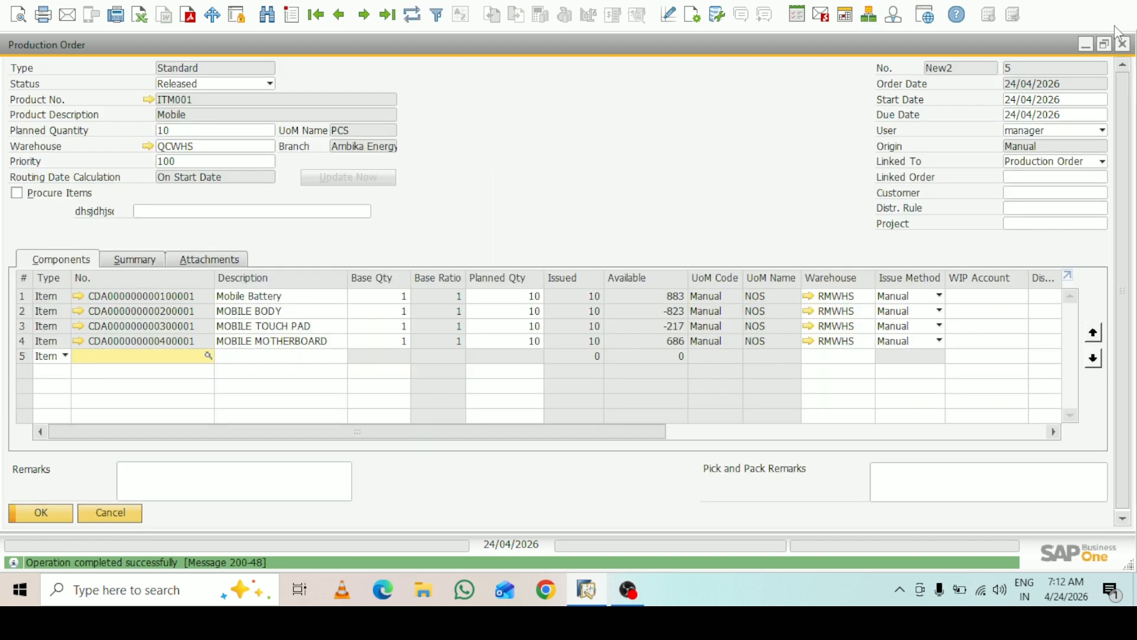
Minimize the production order, collapse the Production module and expand the Quality Check module.
click(1085, 45)
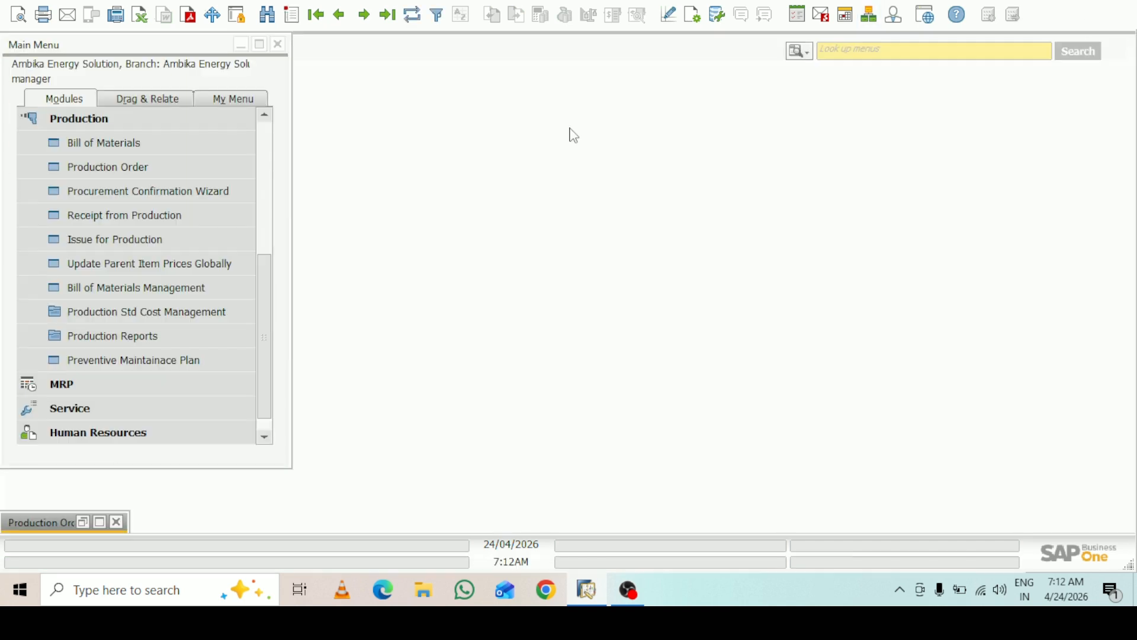
click(90, 126)
click(112, 288)
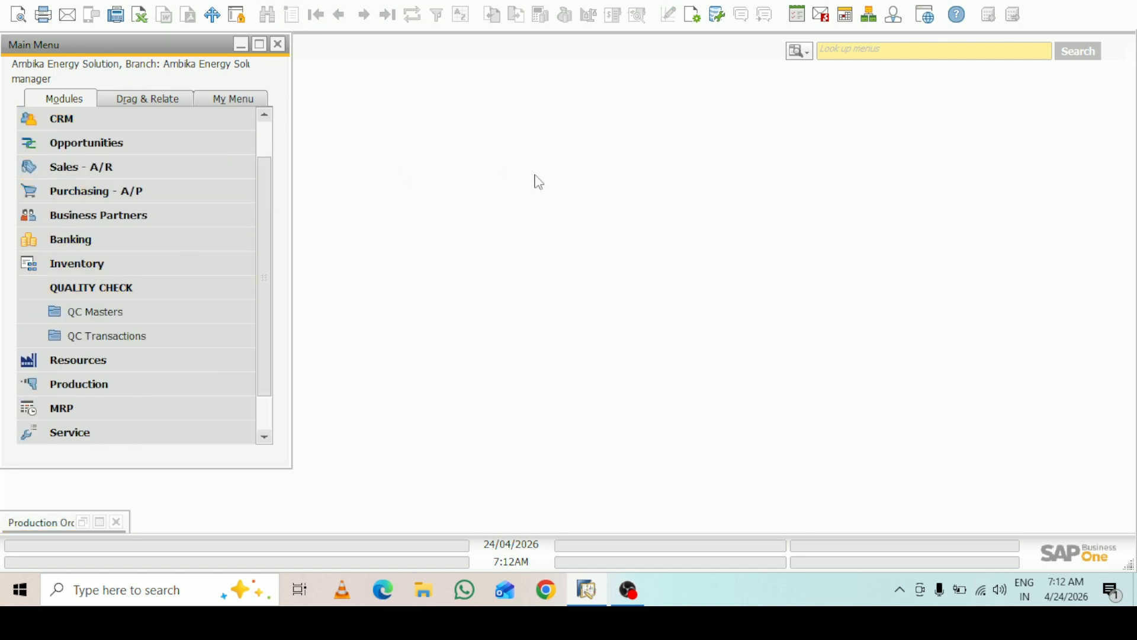
Open a new Quality check transaction and select branch 1, Ambika Energy Solution.
click(136, 344)
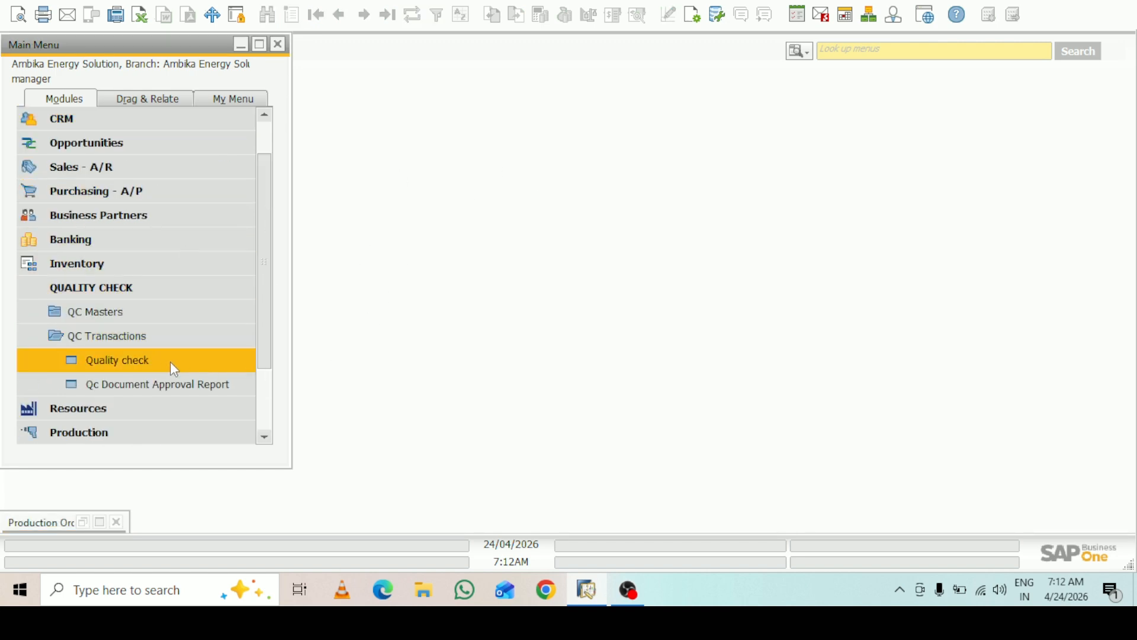
click(154, 360)
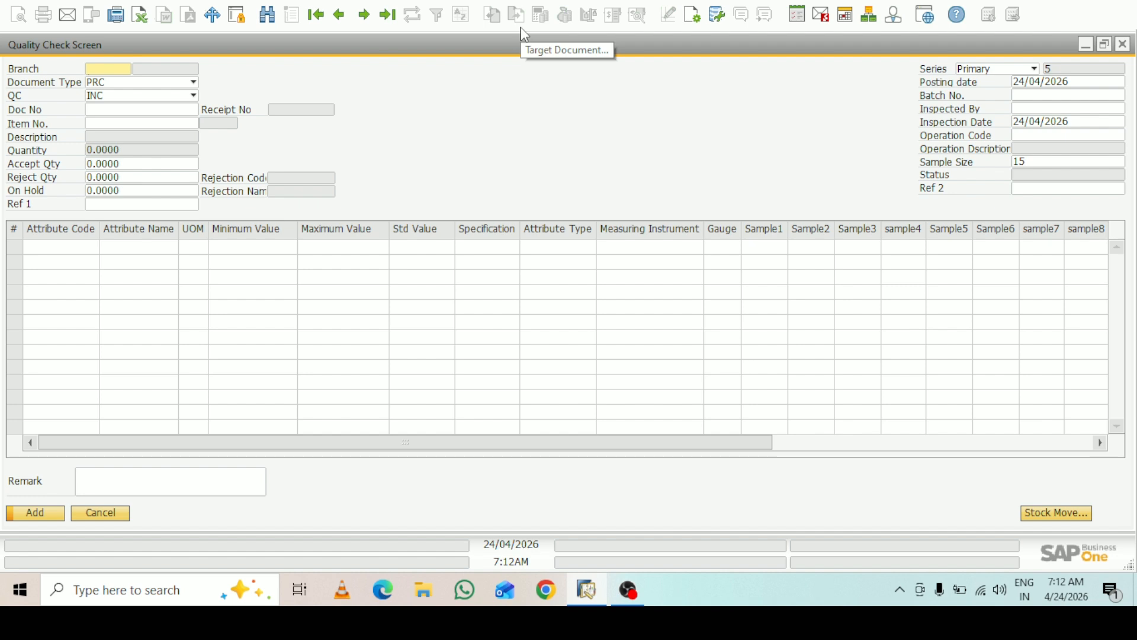
key(Tab)
click(333, 291)
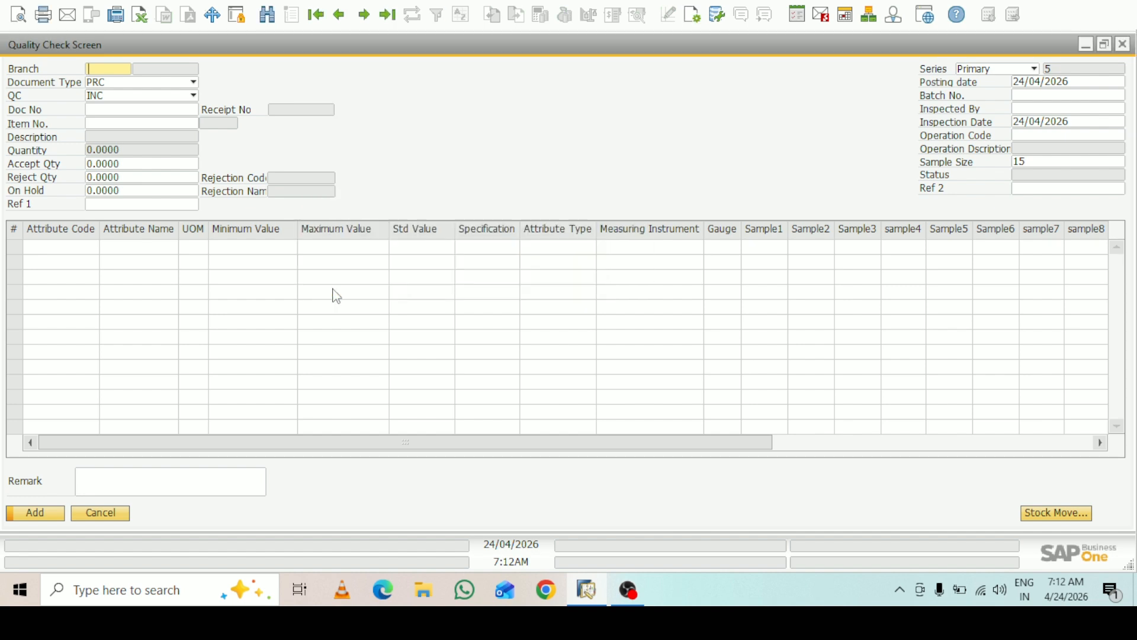
Set the quality check's document type to PRD (Production) and its QC type to PRD (Pre dispatch).
click(183, 84)
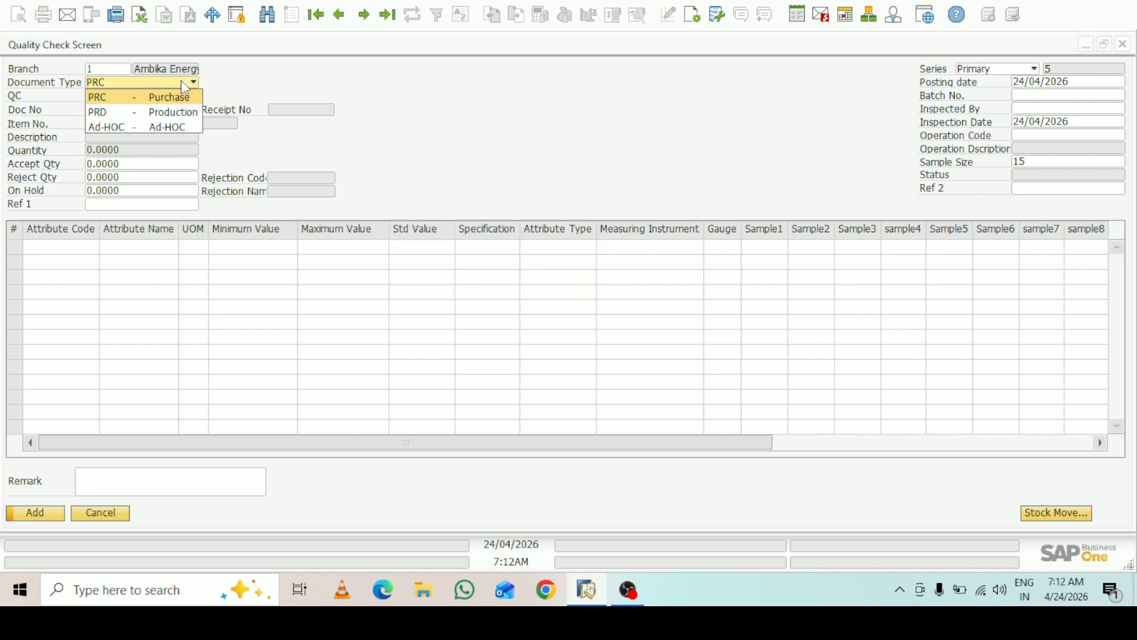
click(183, 112)
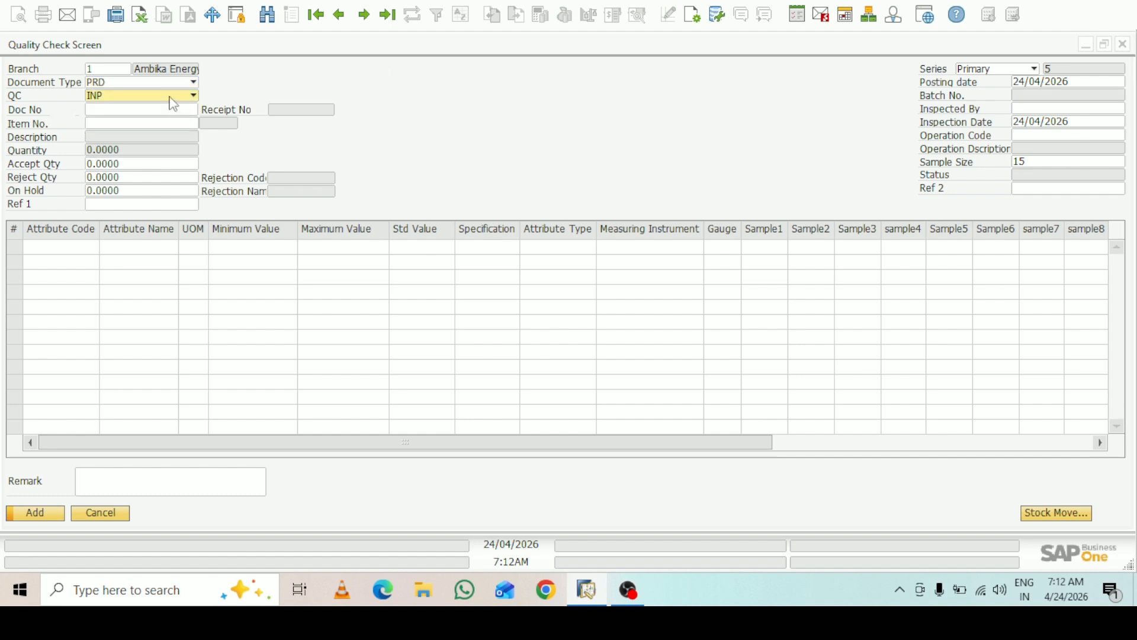
click(172, 96)
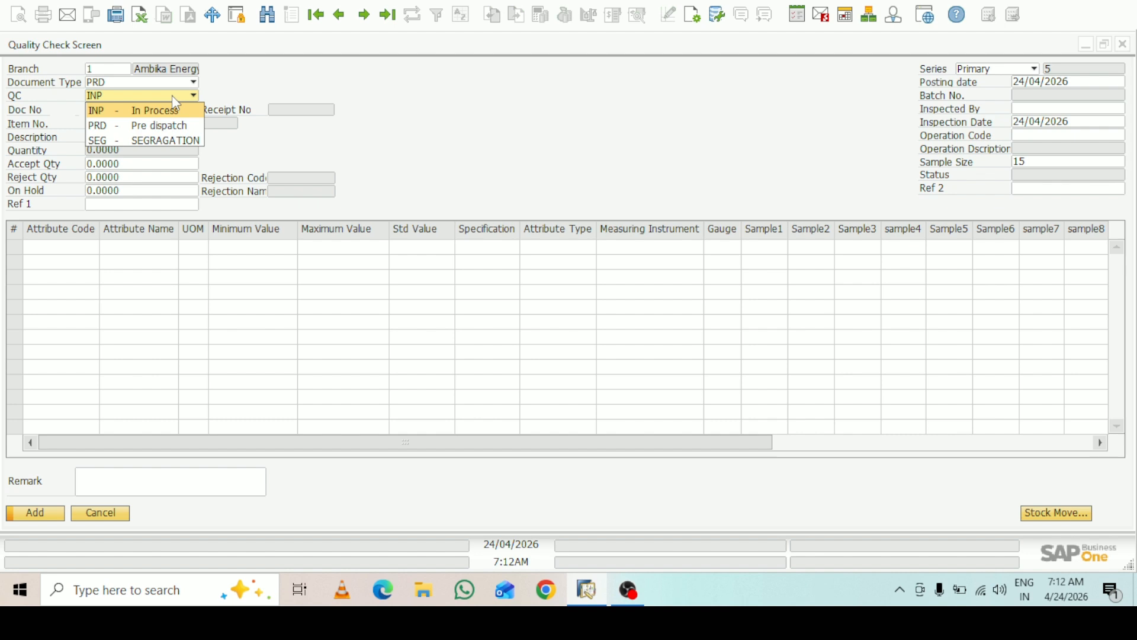
click(160, 126)
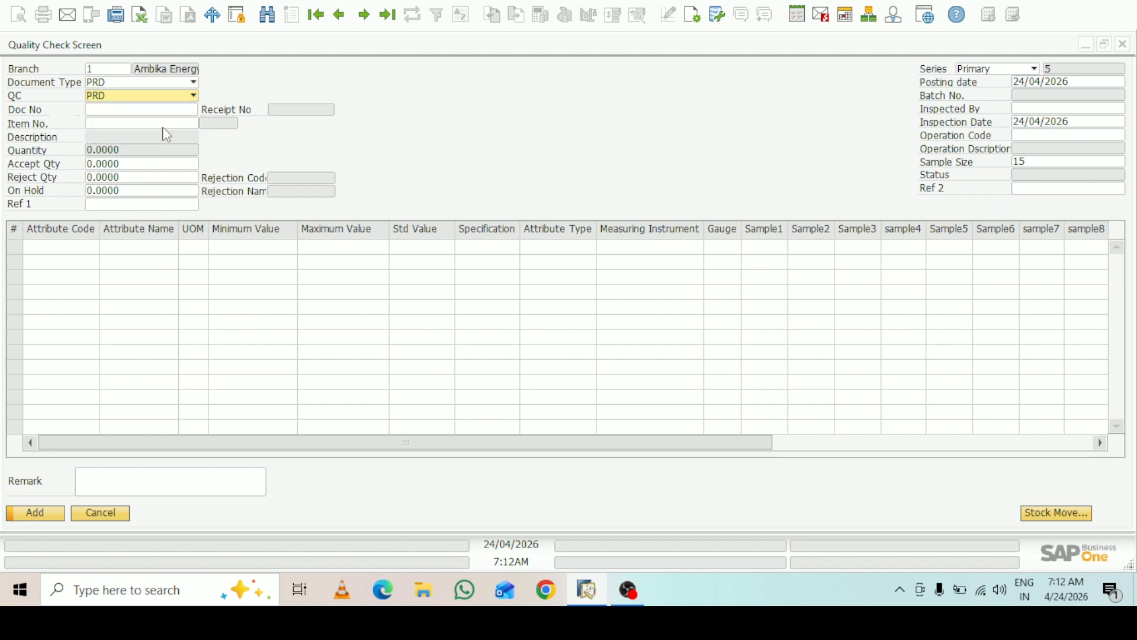
Select the production receipt for 10 Mobile items in QCWHS as the source document, and review its linked Receipt from Production.
click(132, 109)
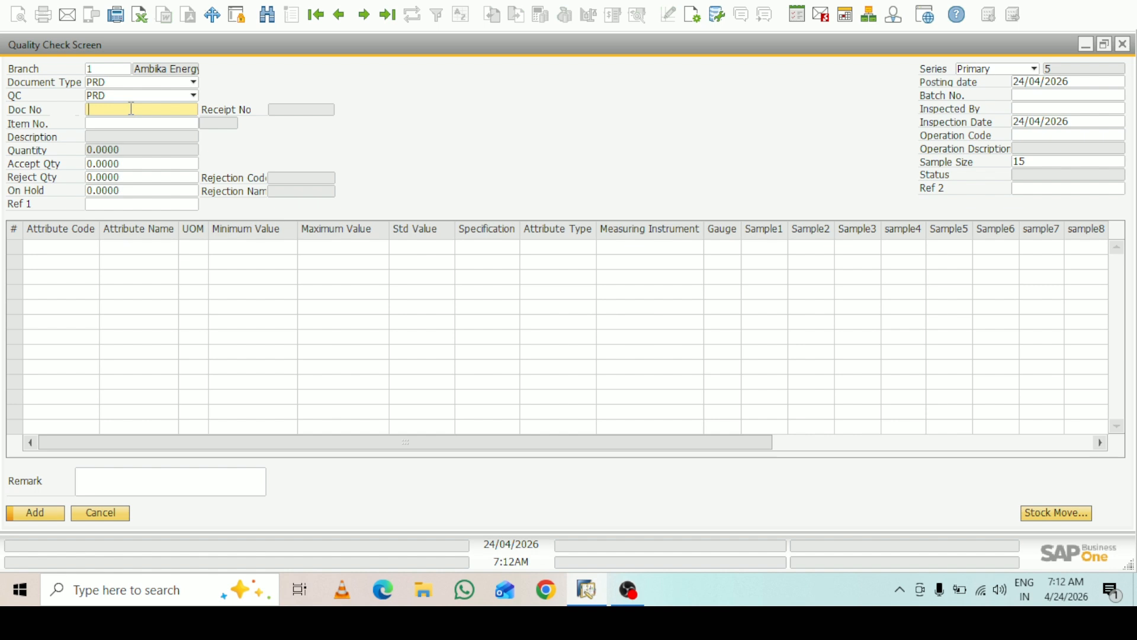
key(Tab)
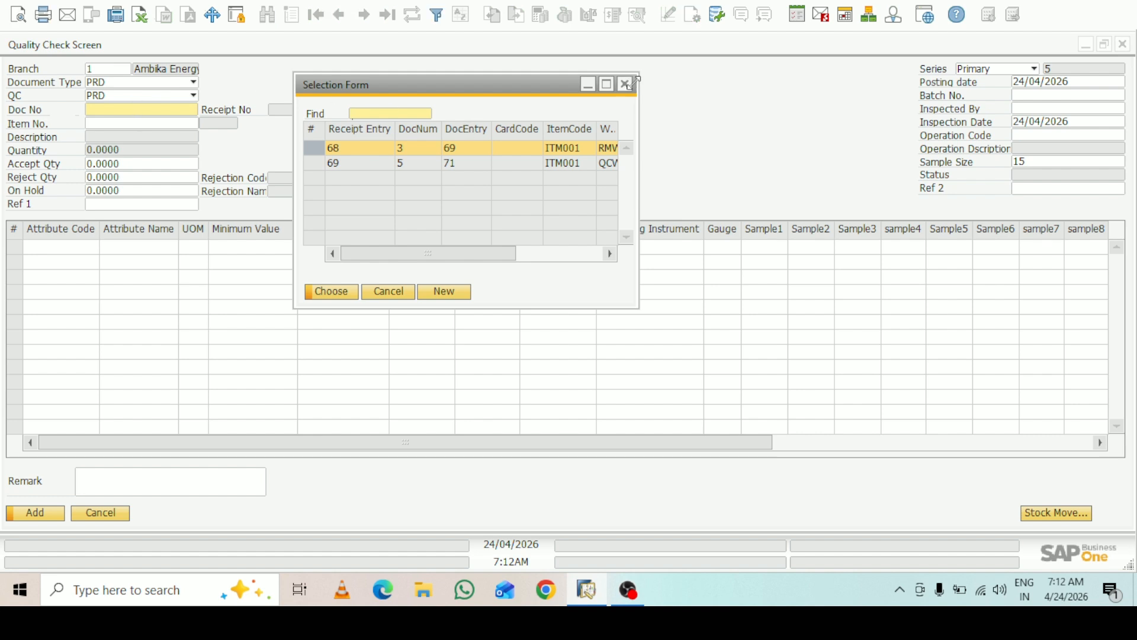
click(607, 85)
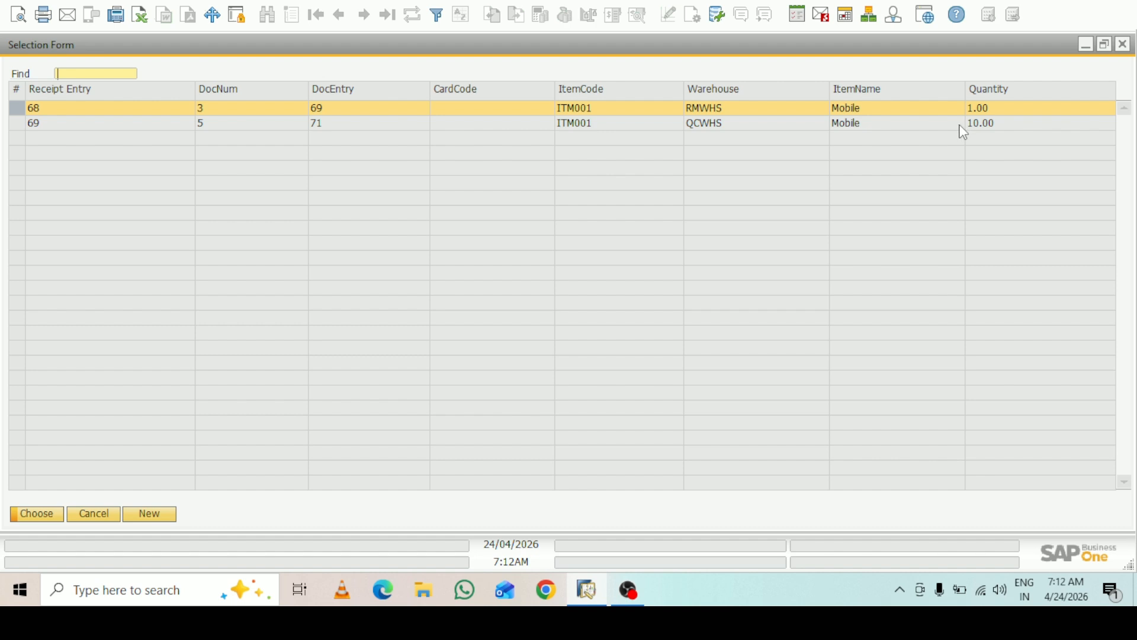
click(943, 126)
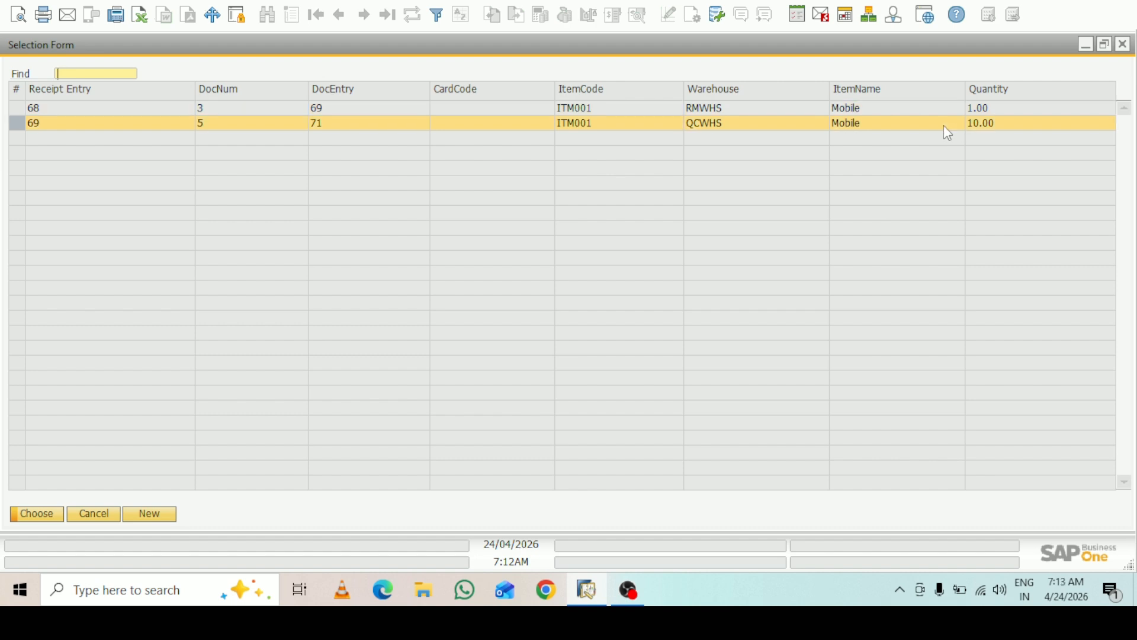
click(31, 514)
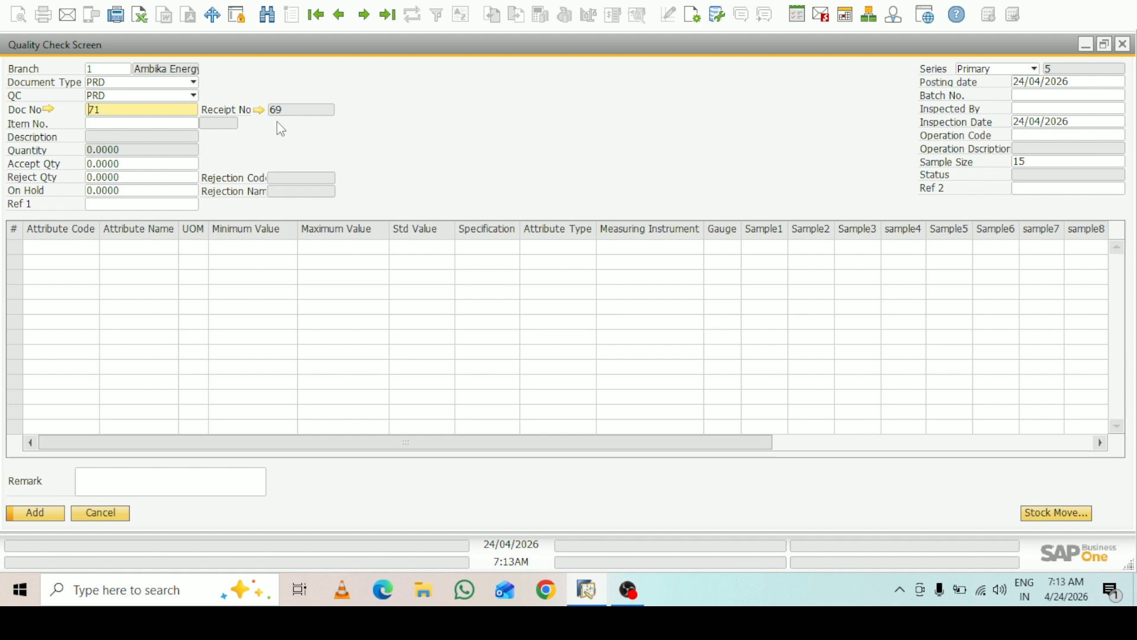
click(259, 110)
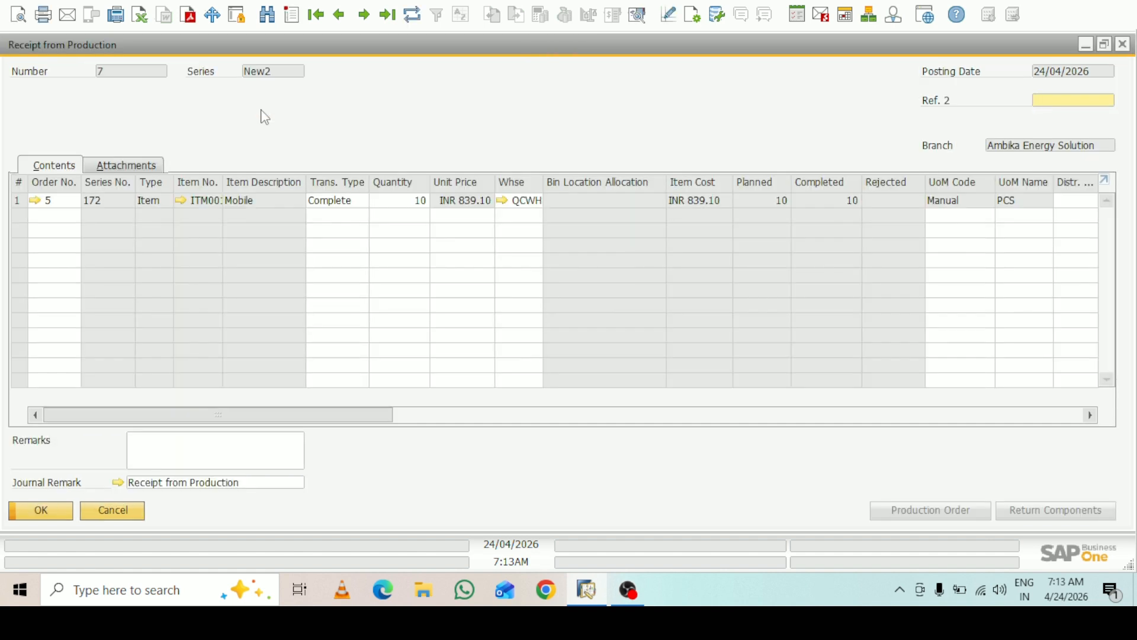
click(1121, 45)
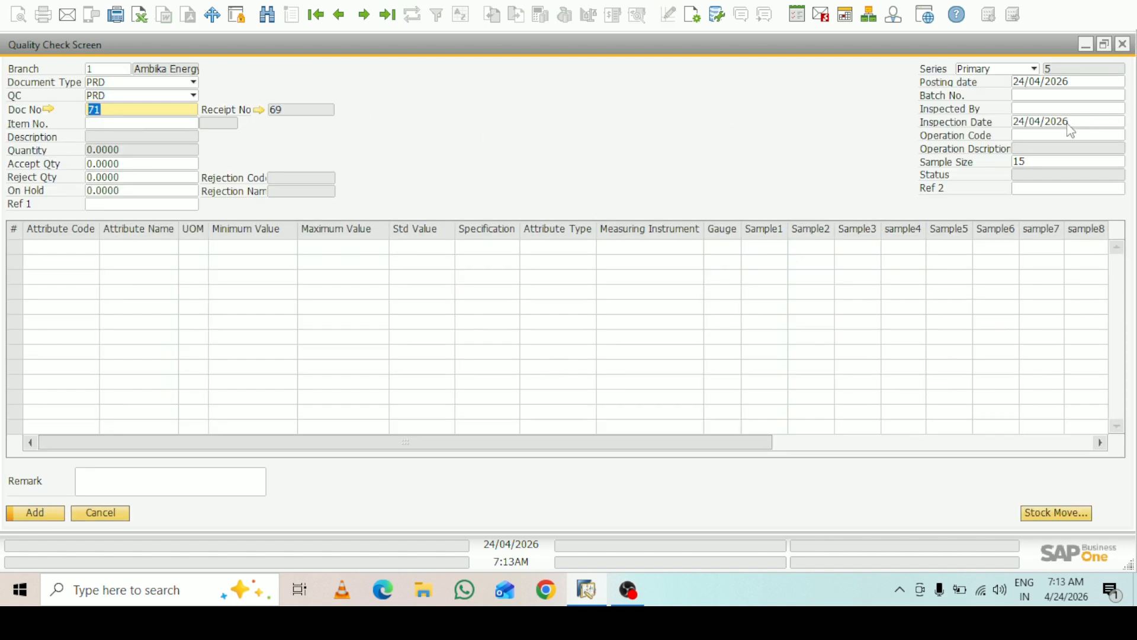
click(1043, 96)
key(Tab)
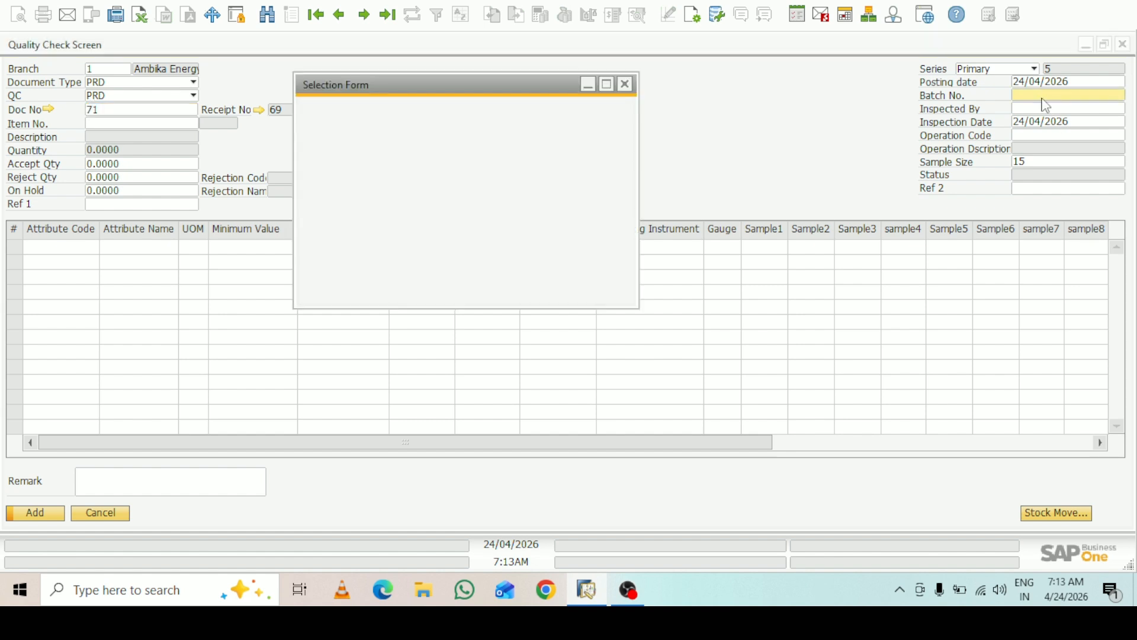
click(626, 85)
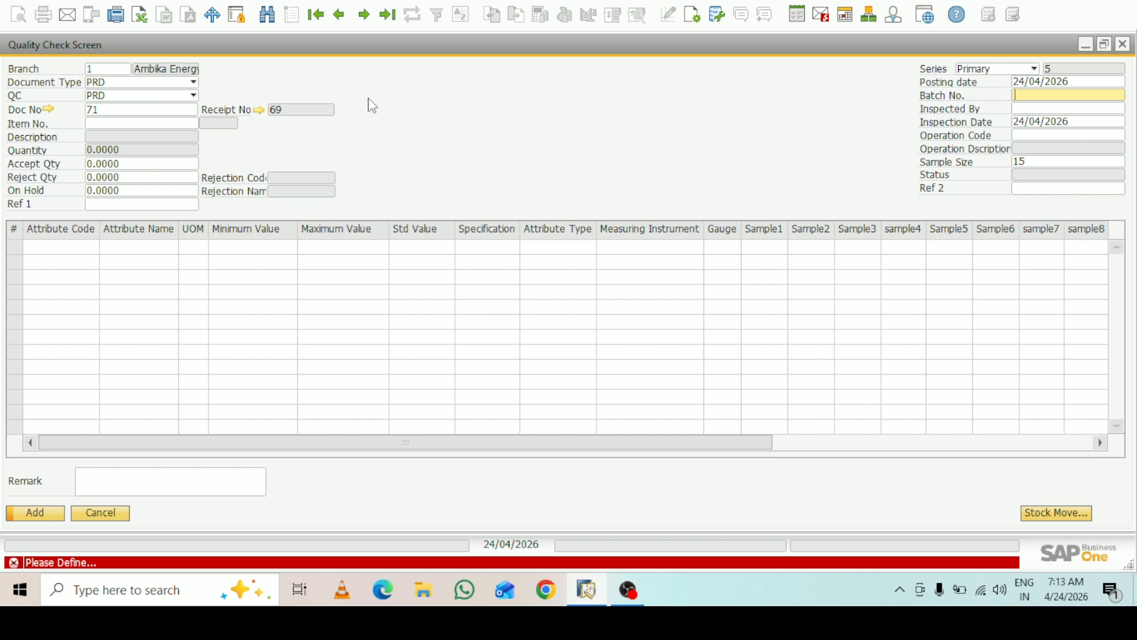
Select item ITM001 and its batch GFDS for the quality check.
click(140, 123)
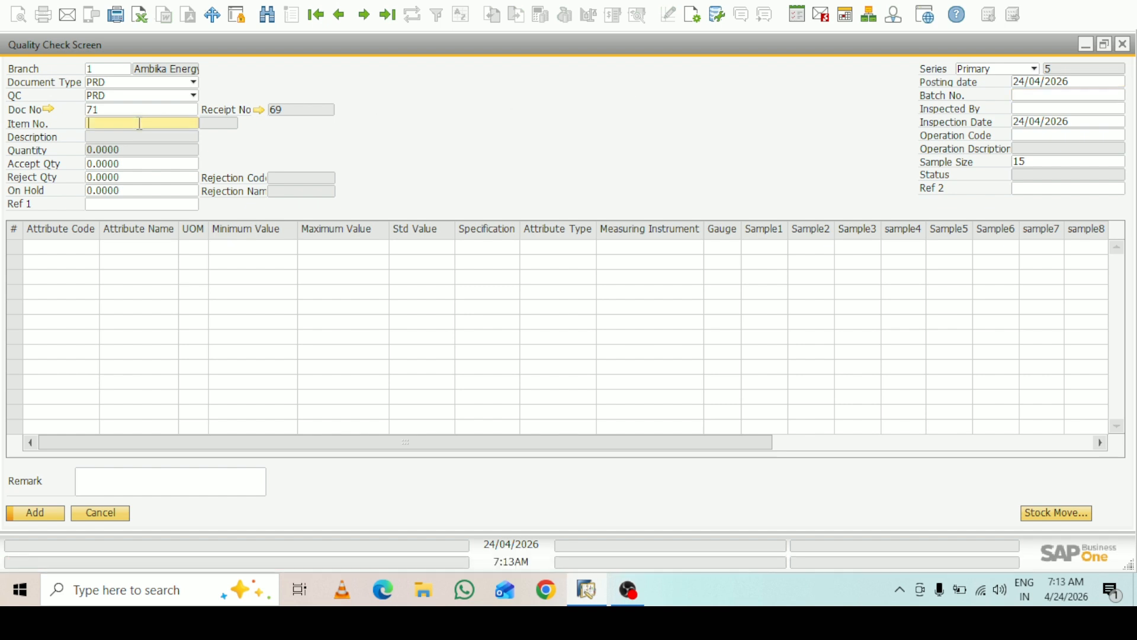
key(Tab)
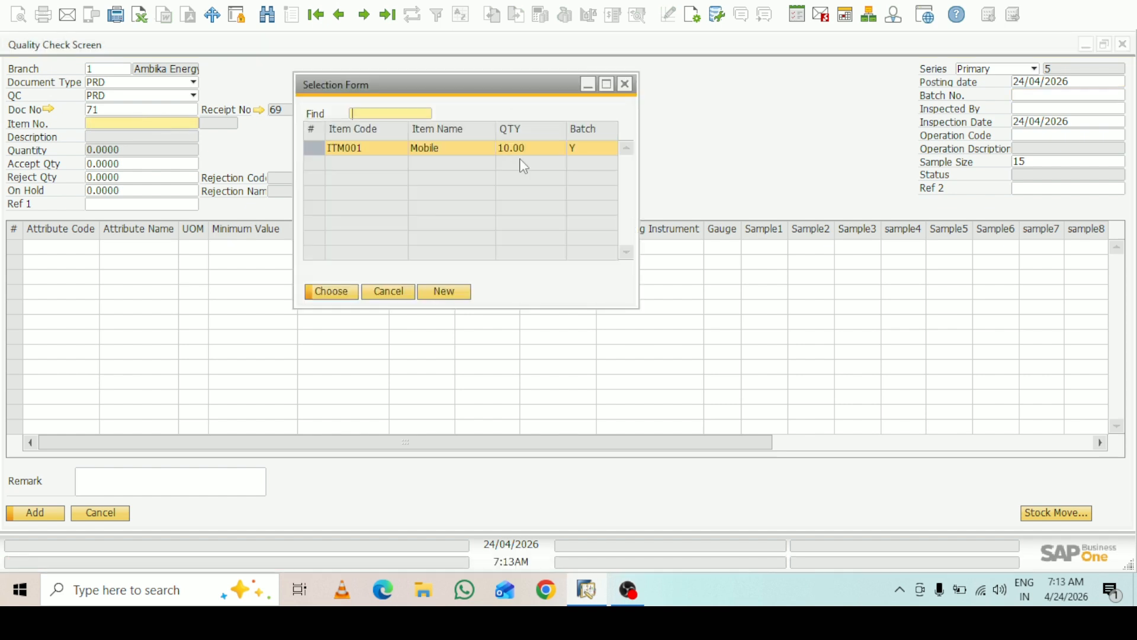
click(336, 296)
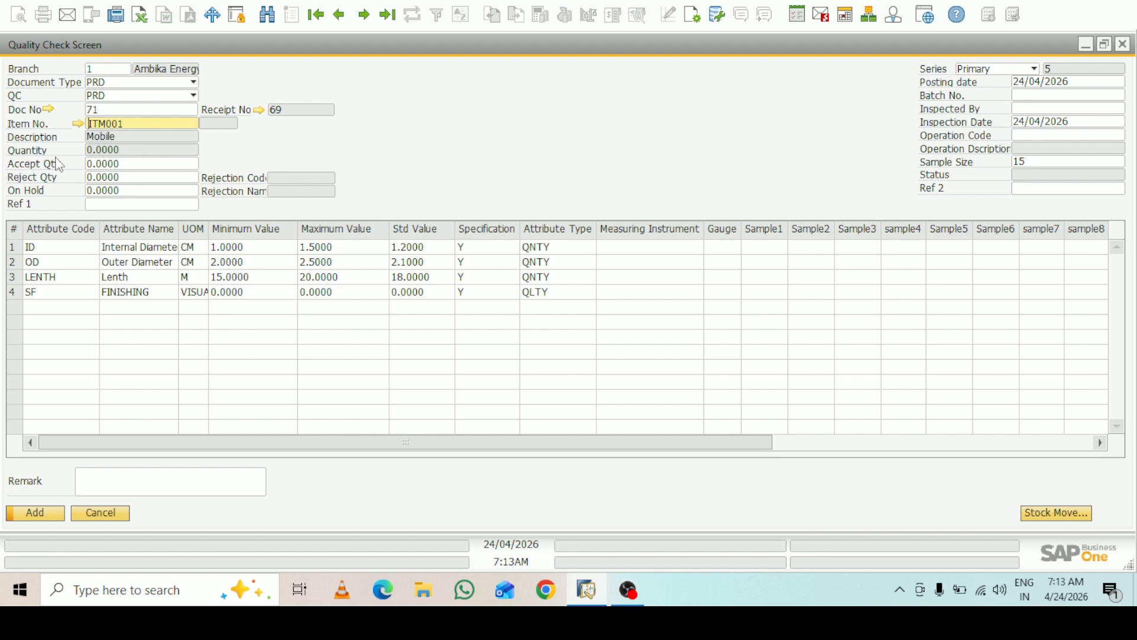
click(1050, 96)
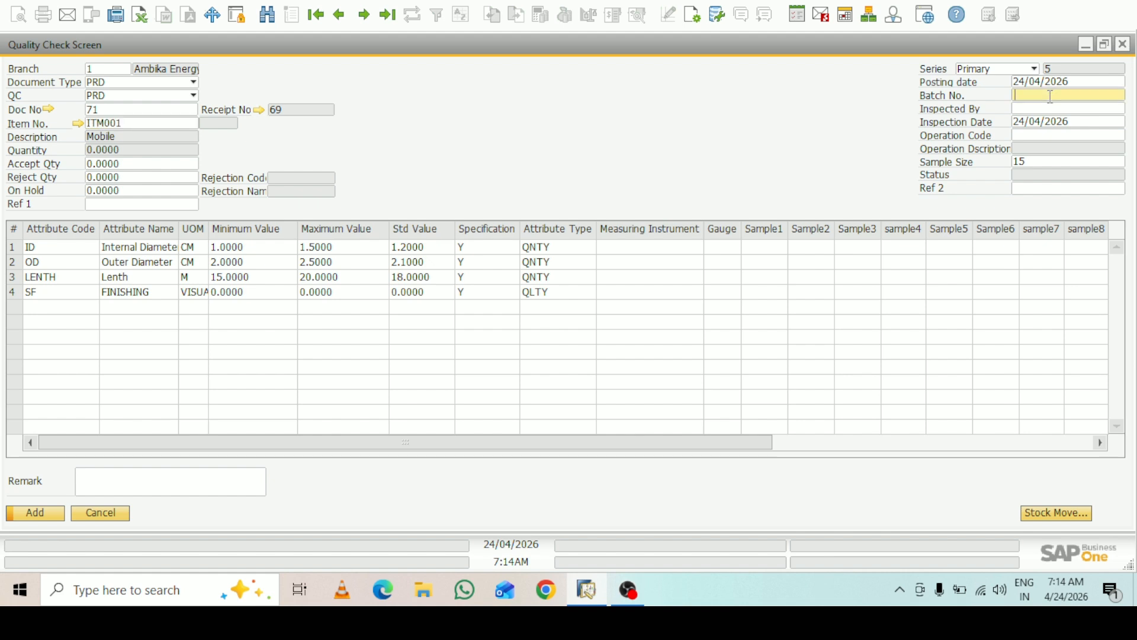
key(Tab)
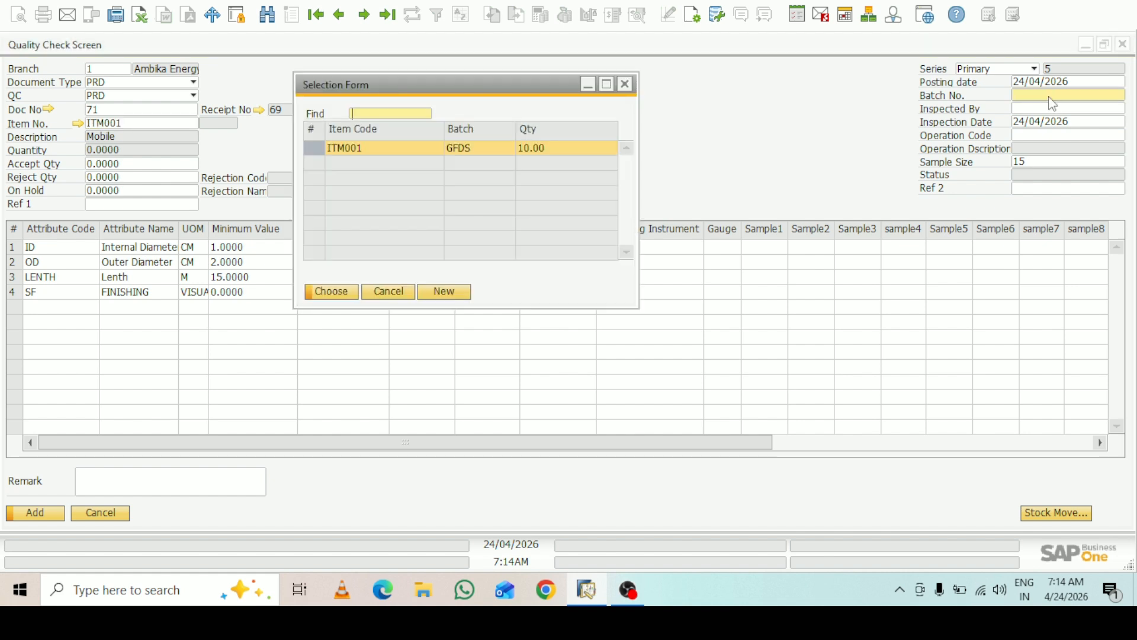
click(332, 291)
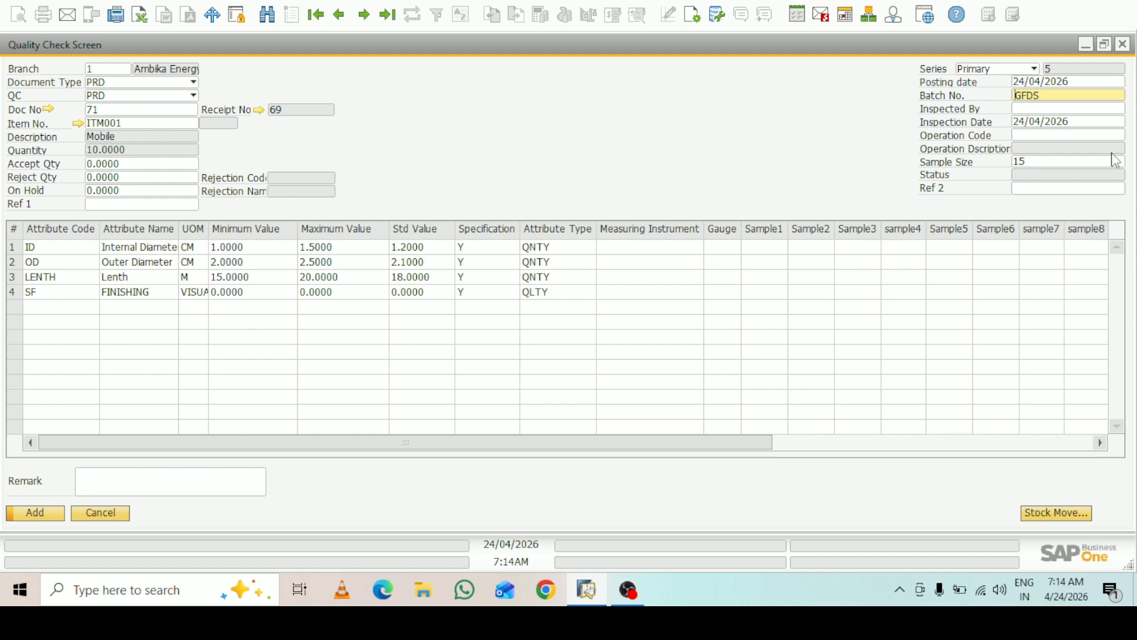
Enter the inspector's initials in Inspected By and select operation code ODCheck (Outer Diameter Check).
click(1041, 108)
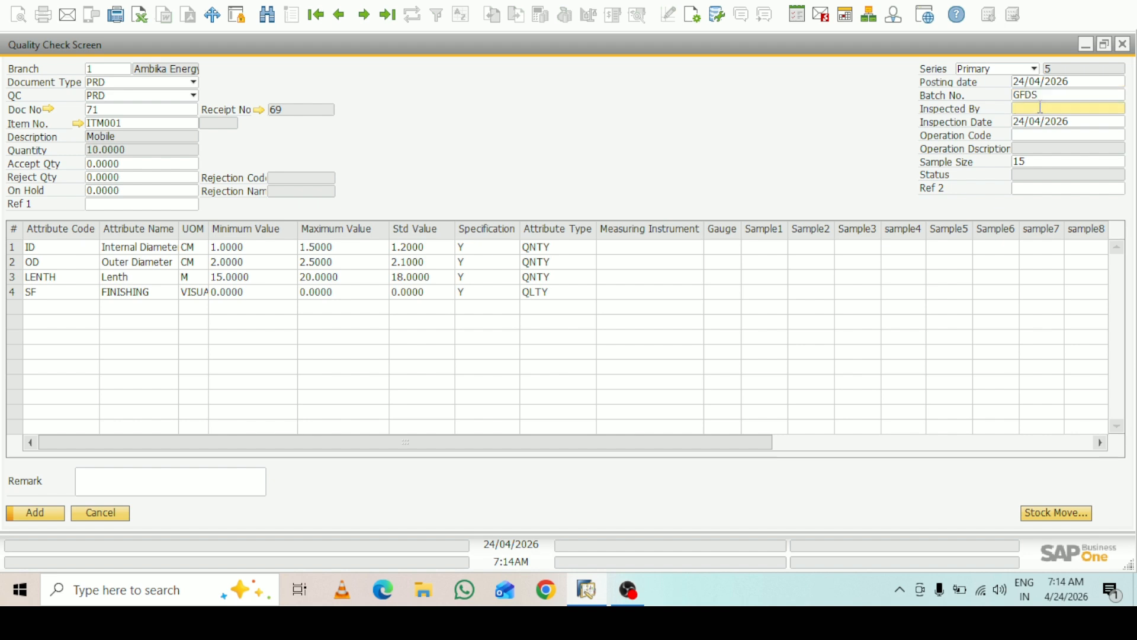
text(RKJ)
click(1031, 134)
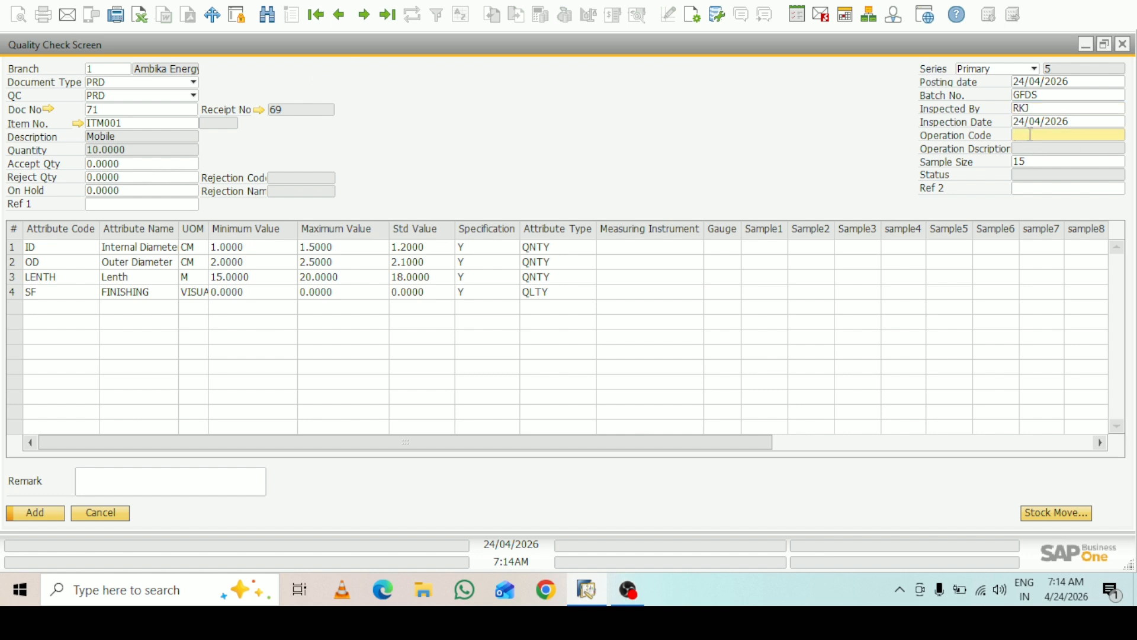
key(Tab)
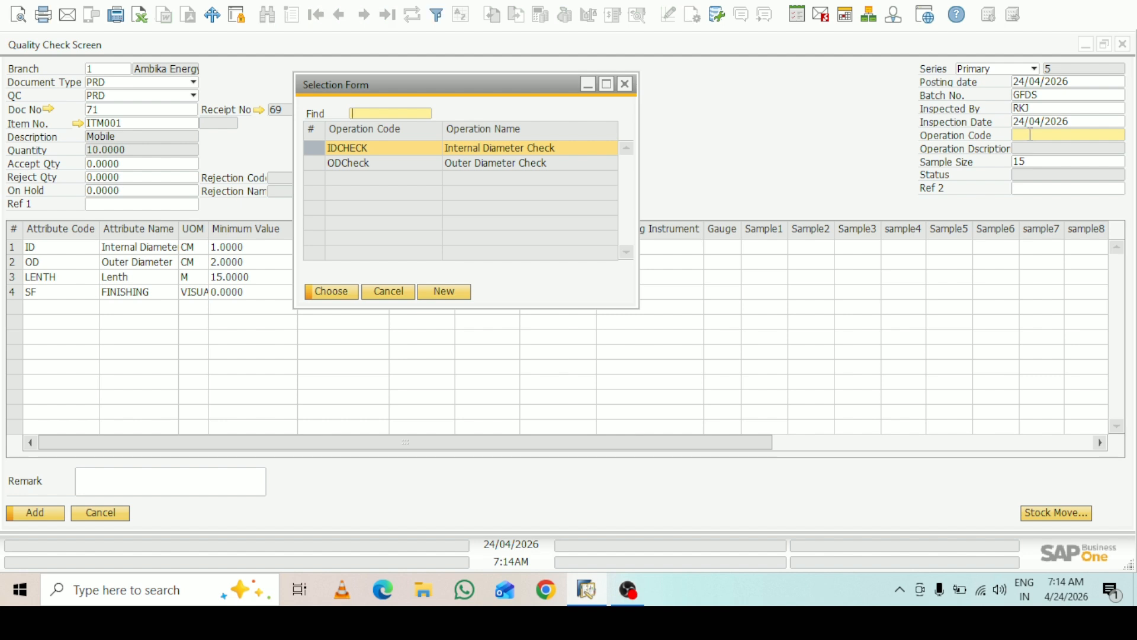
click(489, 162)
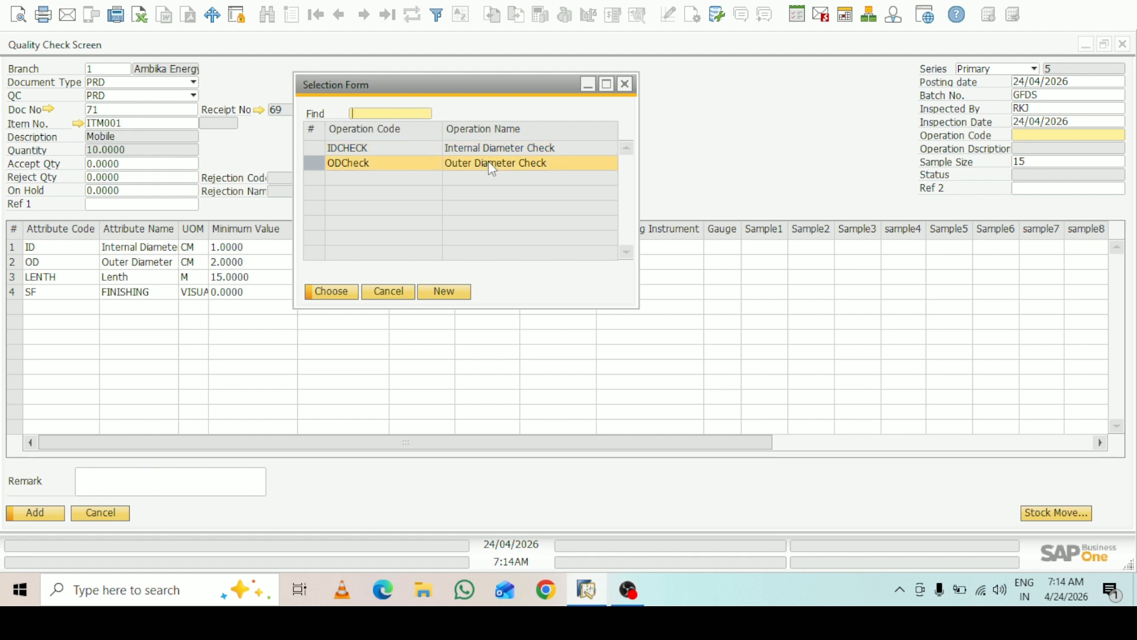
click(332, 291)
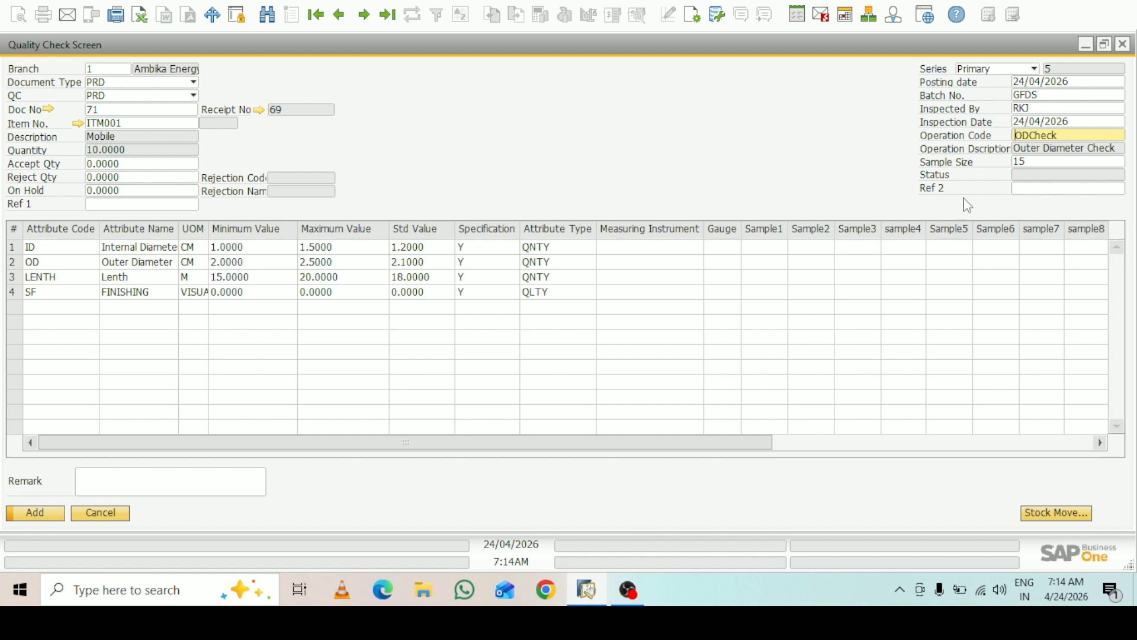
Set the quality check's sample size to 2.
click(1033, 162)
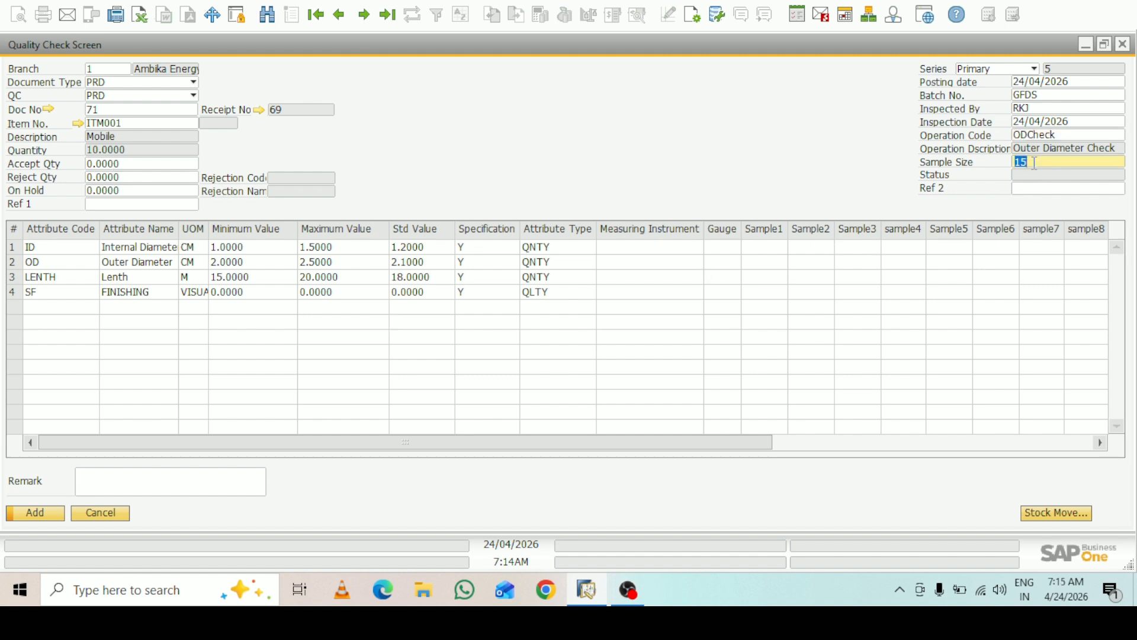
text(2)
key(Tab)
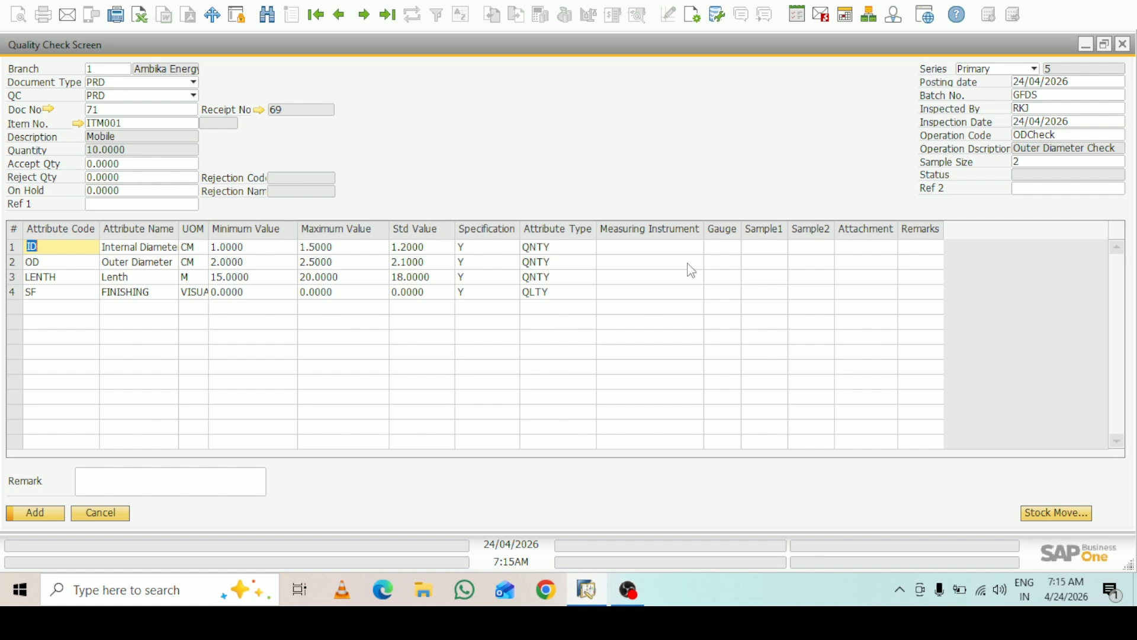
Assign V_CLIPPER as the measuring instrument for the ID and OD attributes.
click(674, 247)
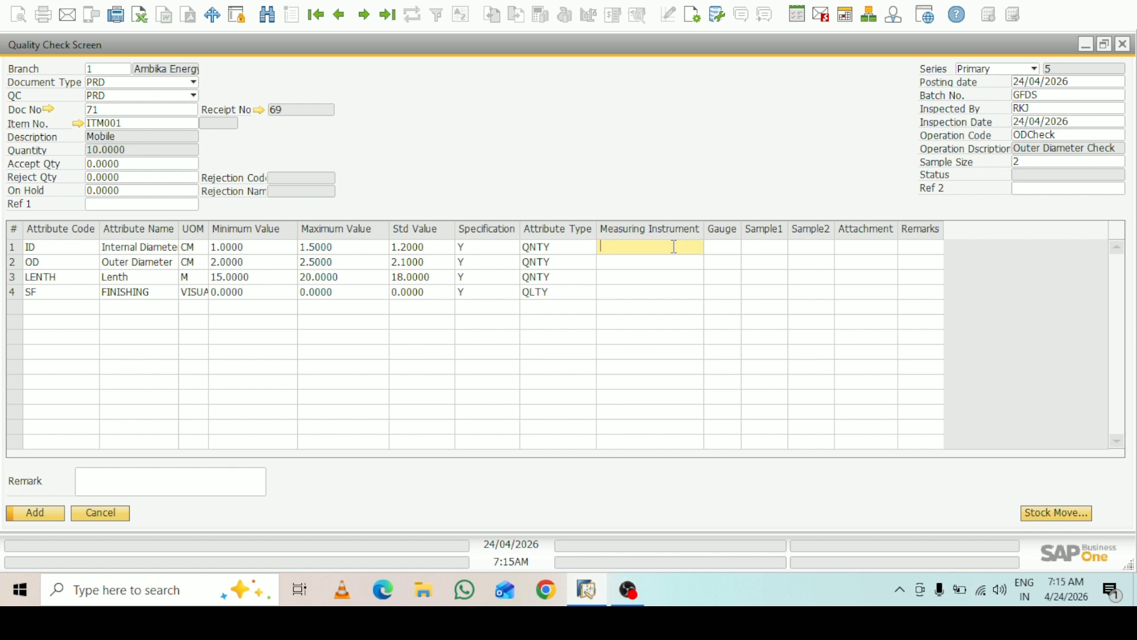
key(Tab)
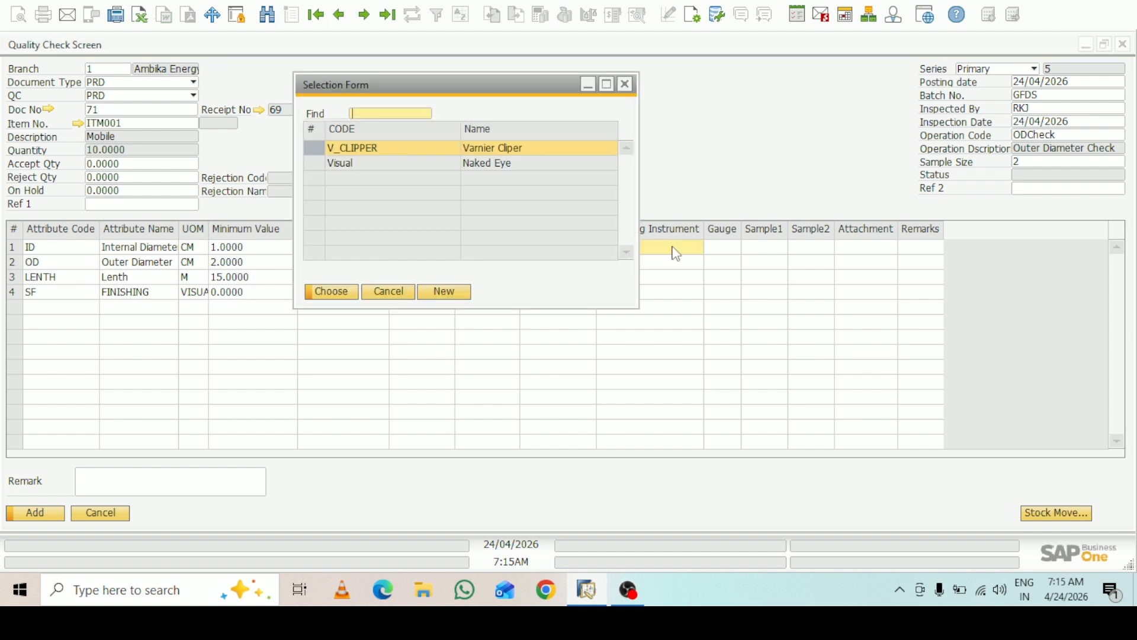
click(335, 295)
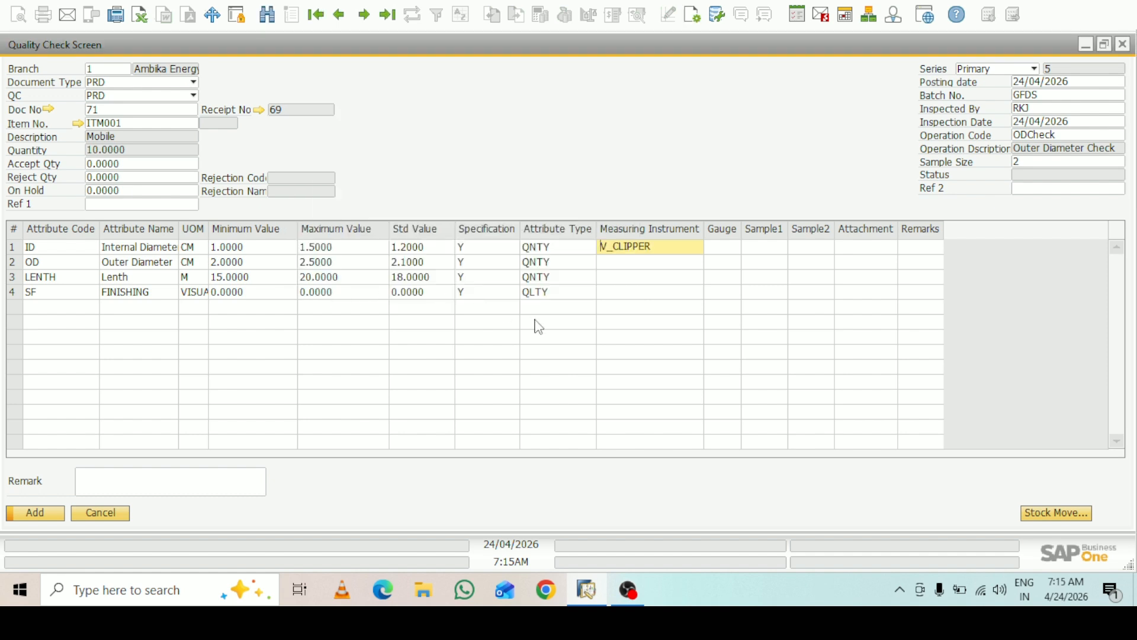
click(627, 261)
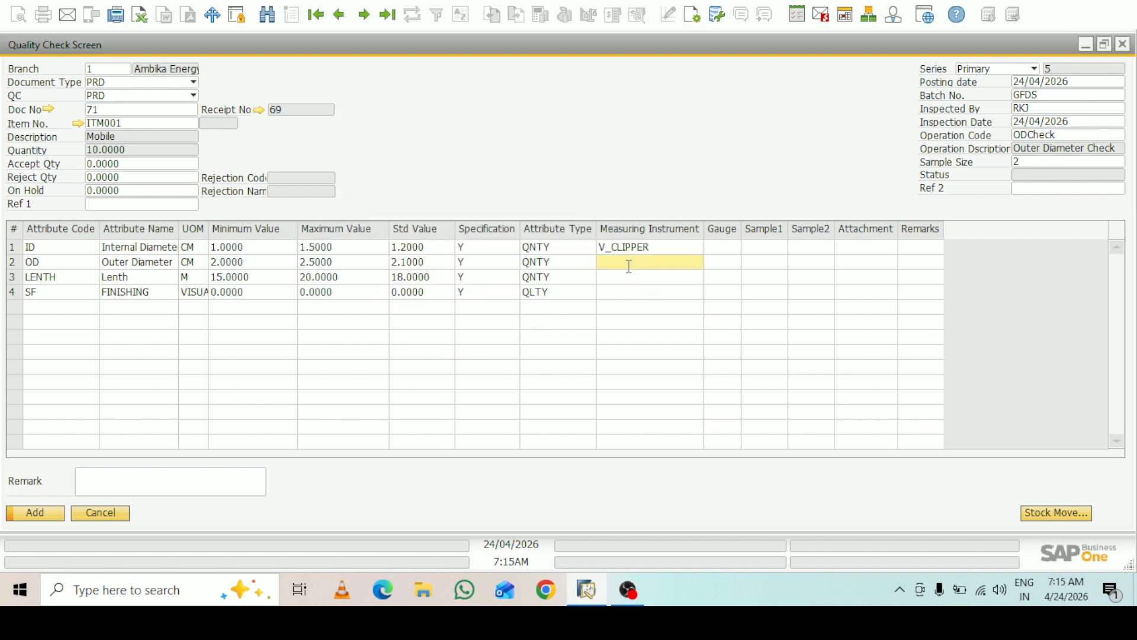
key(Tab)
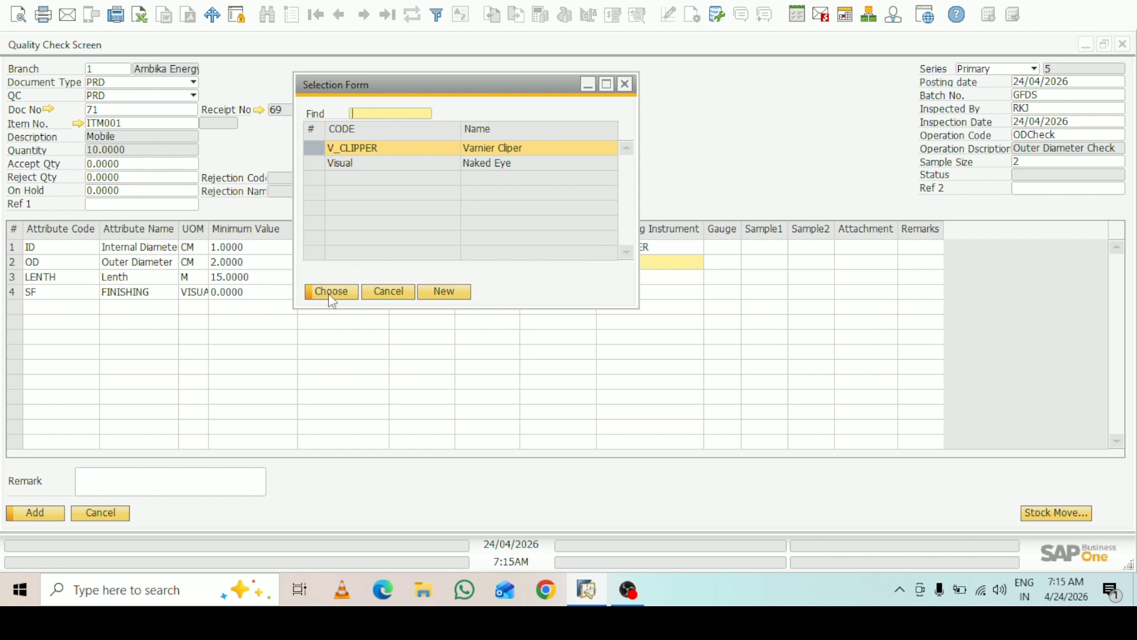
click(328, 292)
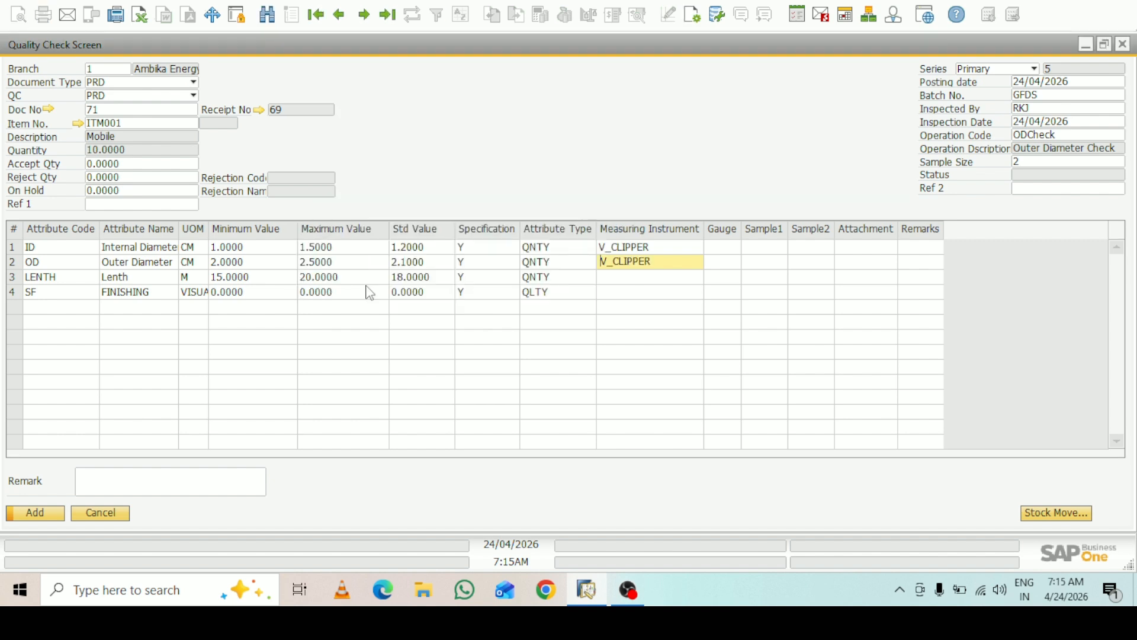
Assign V_CLIPPER as the measuring instrument for the LENTH attribute and Visual for the SF attribute.
click(614, 277)
key(Tab)
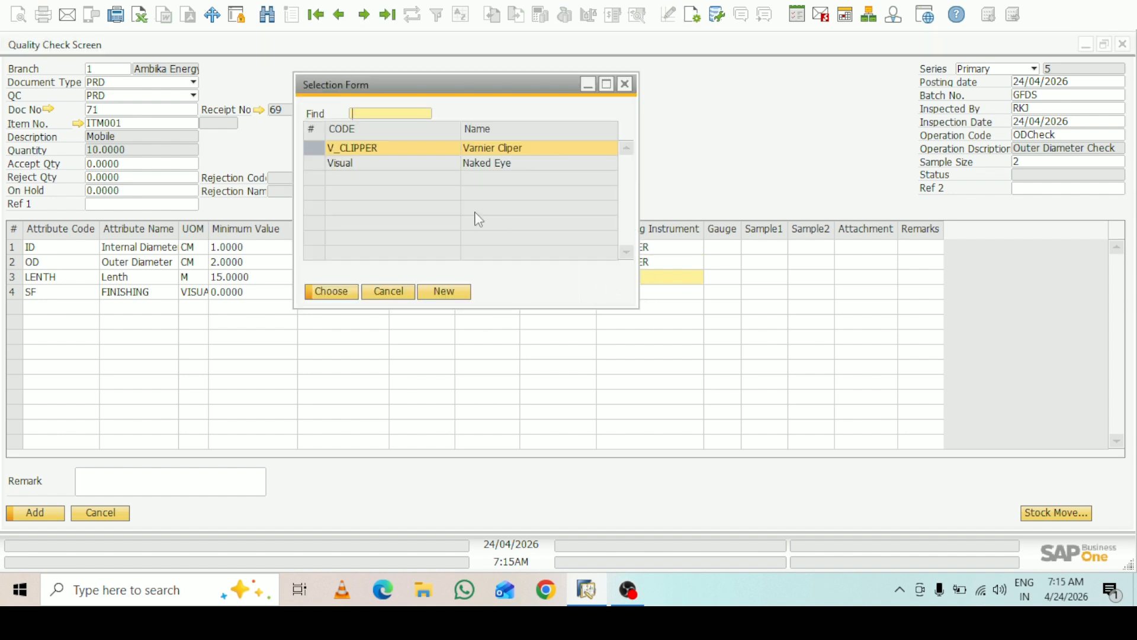
click(346, 297)
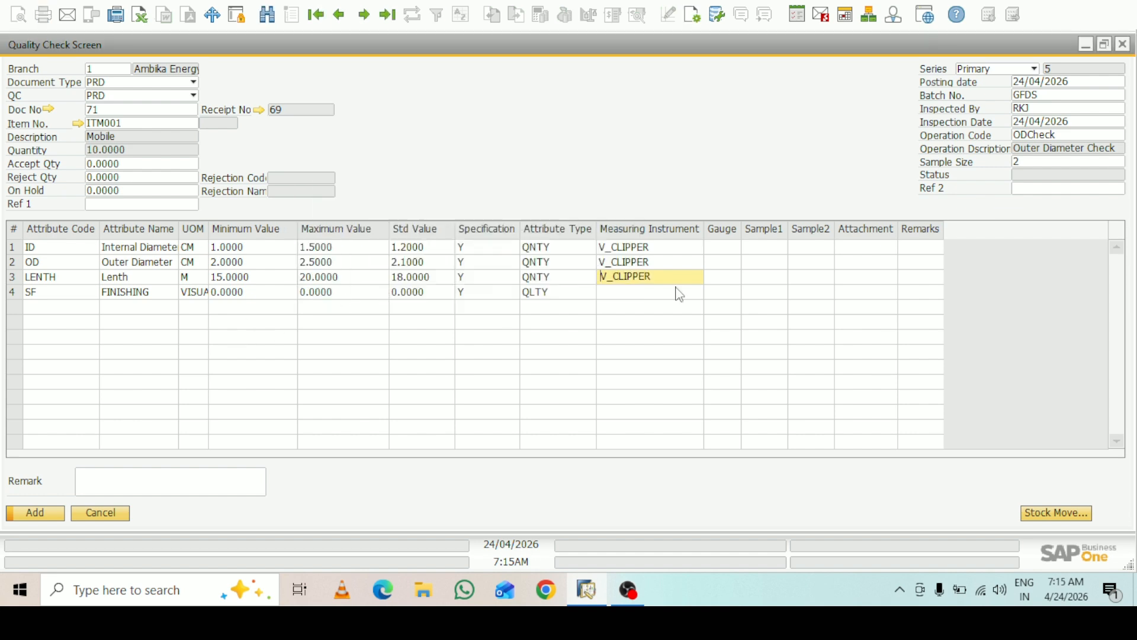
click(627, 293)
key(Tab)
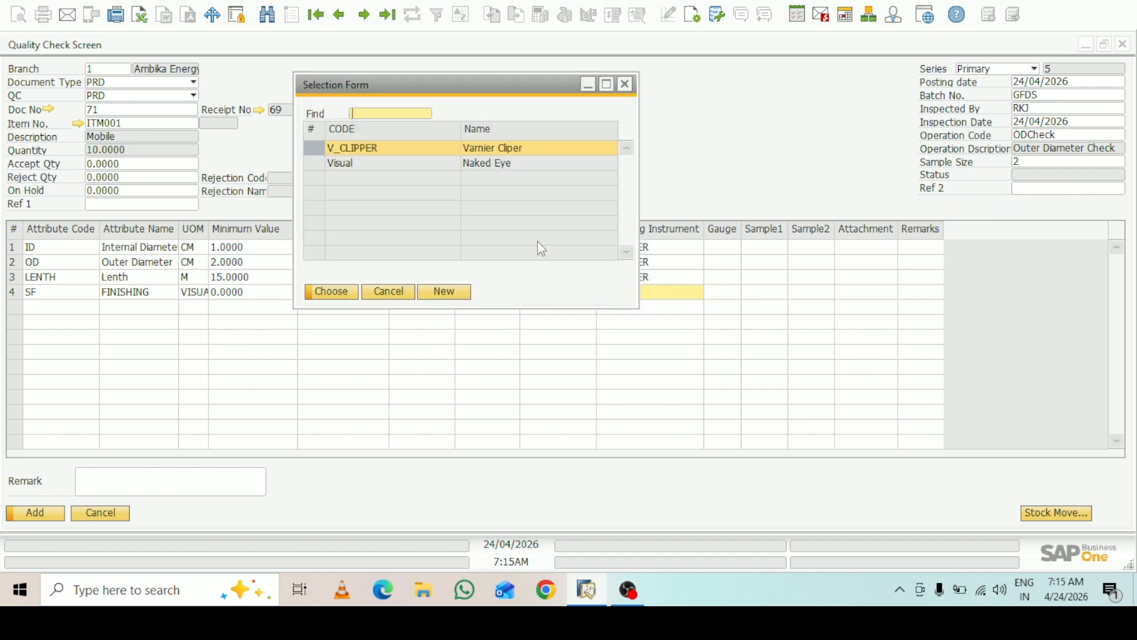
click(493, 169)
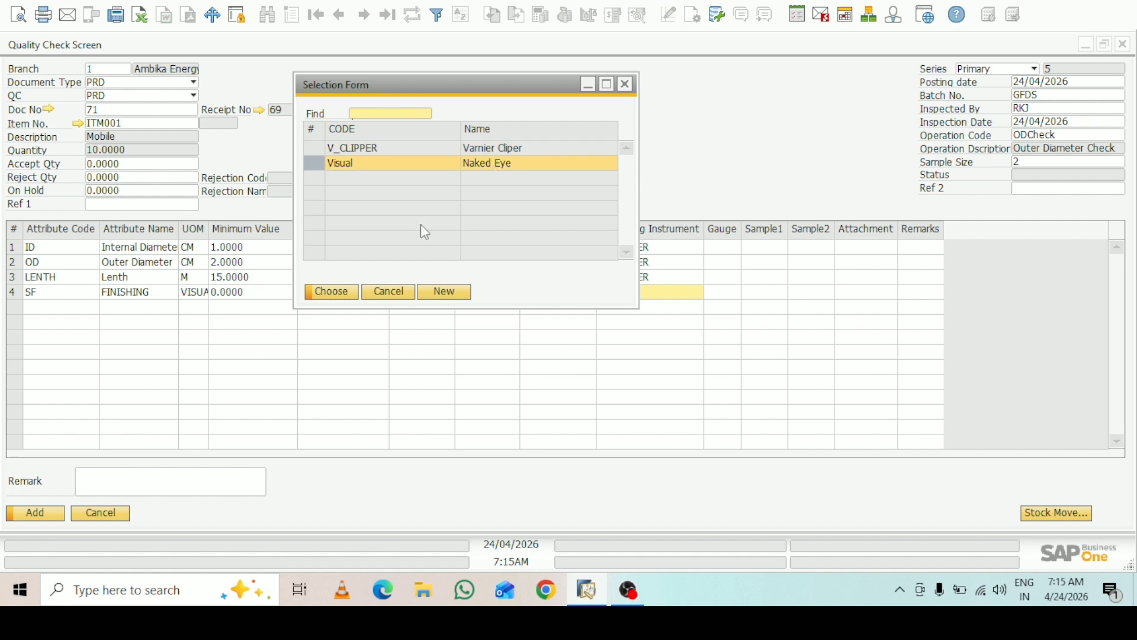
click(347, 293)
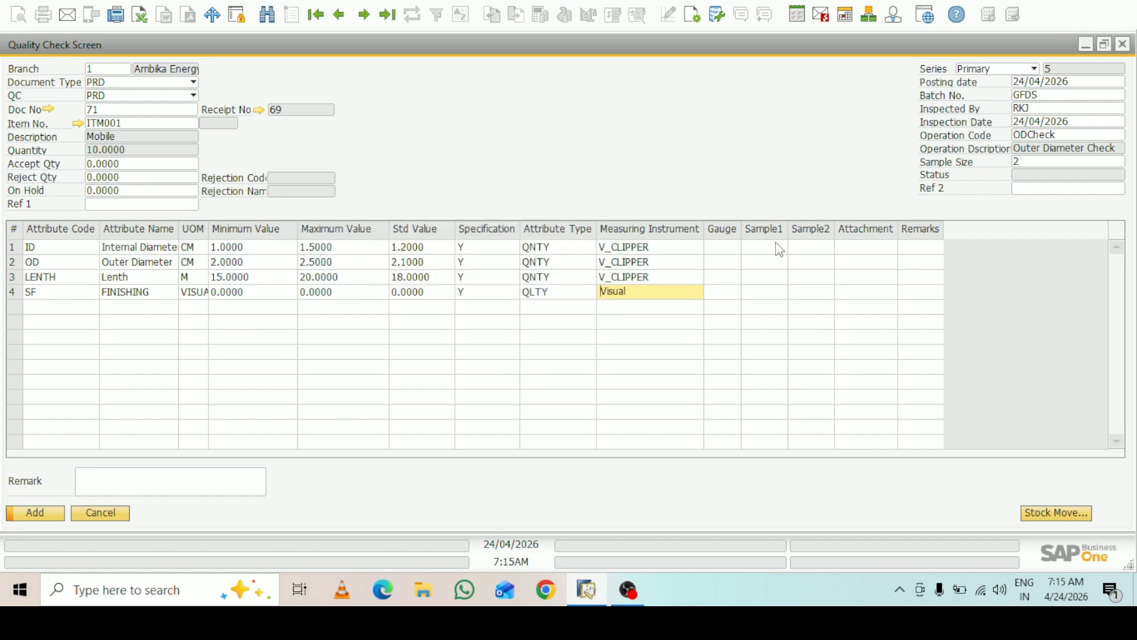
Assign gauge ABCD to the ID, OD and LENTH attributes.
click(732, 248)
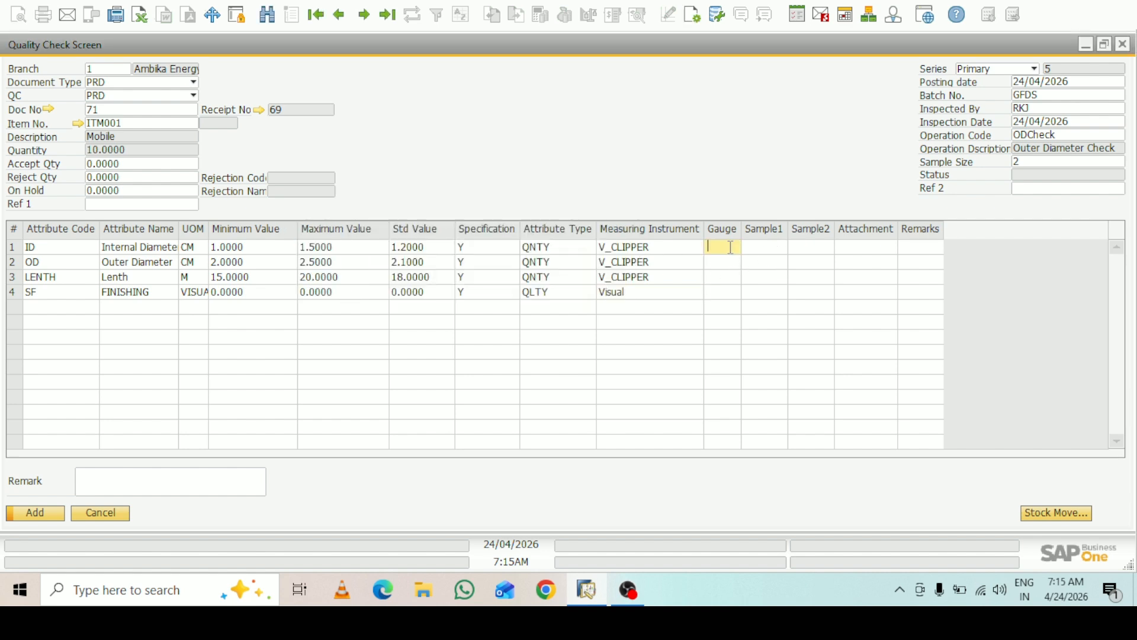
key(Tab)
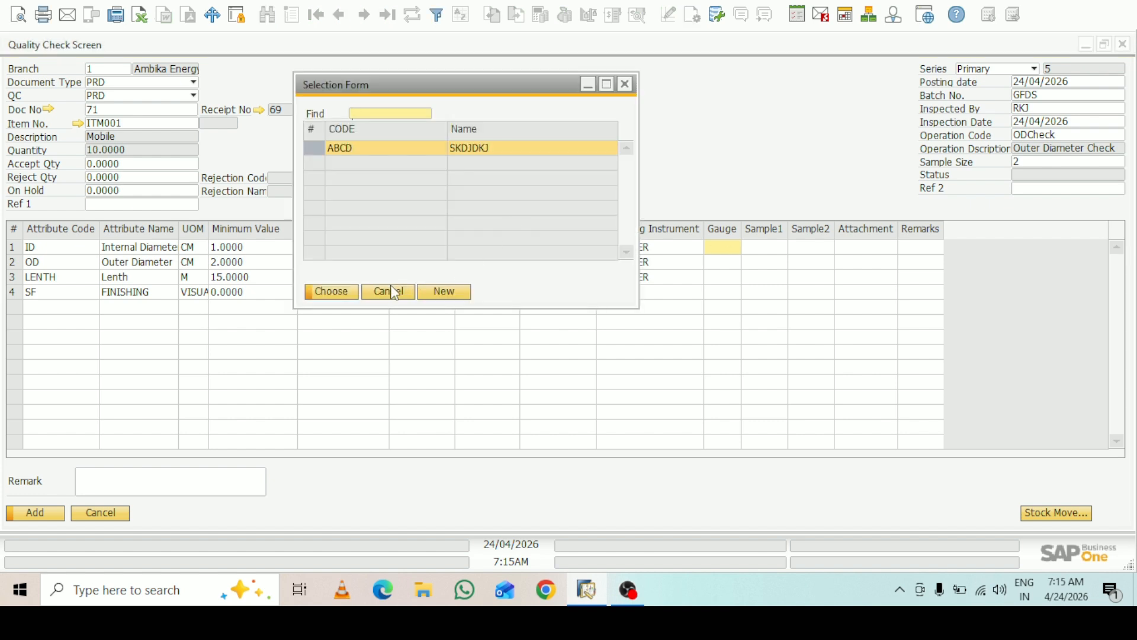
click(345, 297)
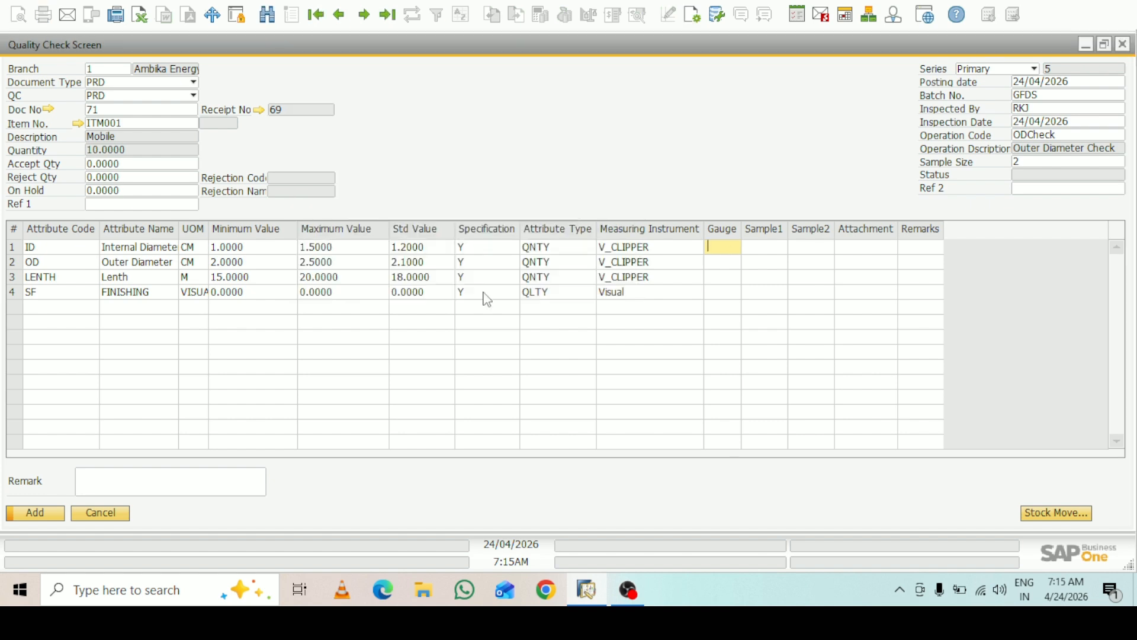
click(730, 263)
key(Tab)
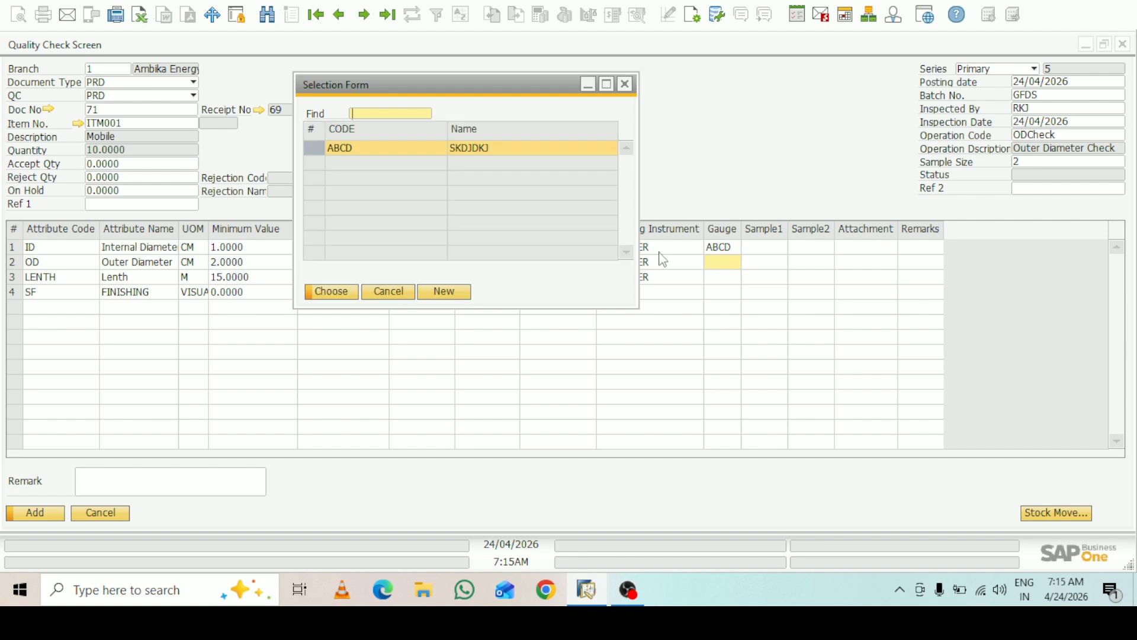
click(338, 294)
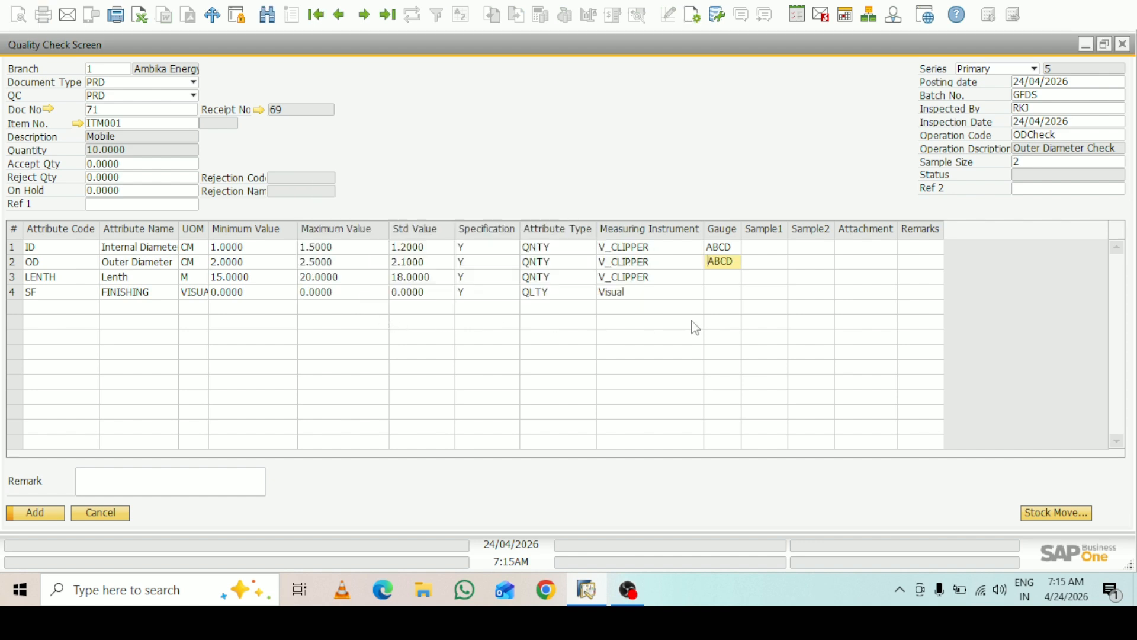
click(731, 278)
key(Tab)
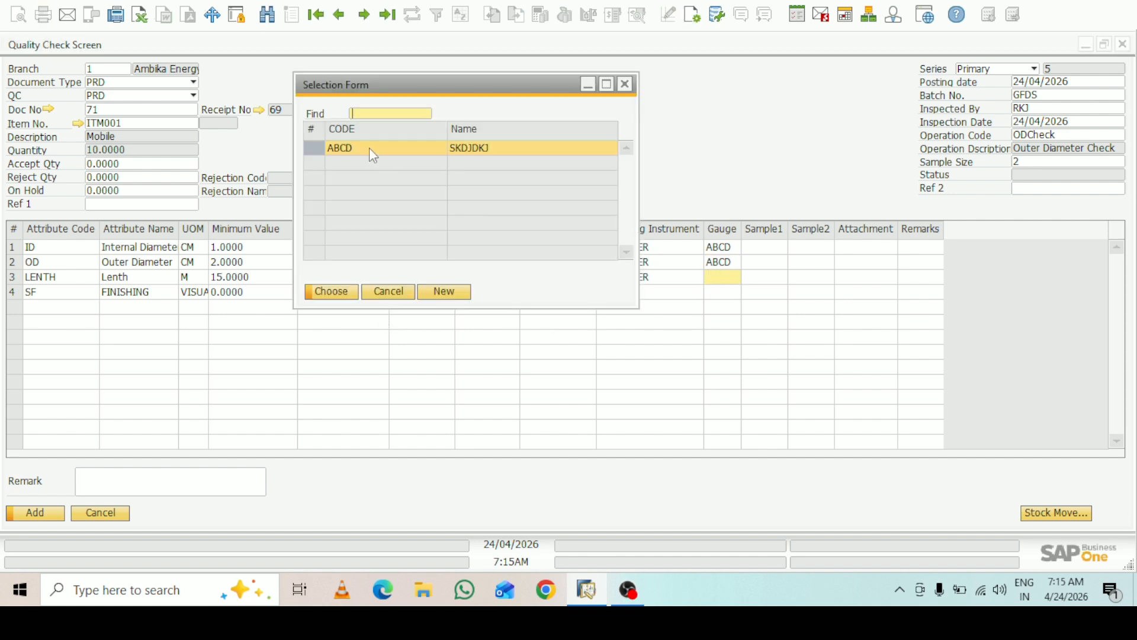
click(333, 293)
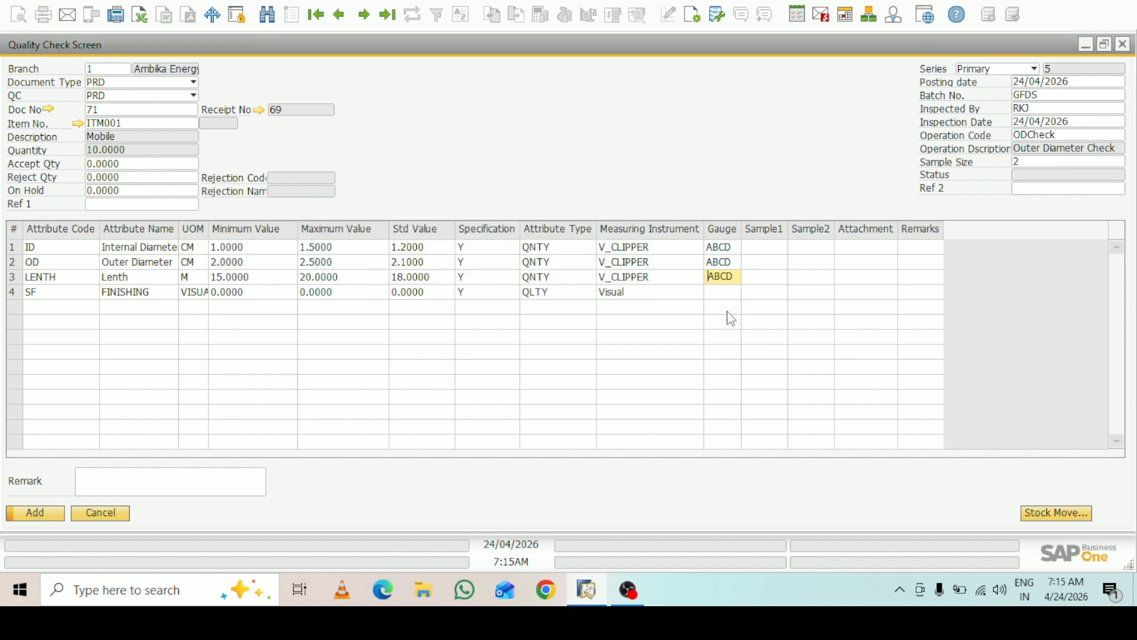
Enter the ID attribute's readings as 1.4 for Sample1 and 1.6 for Sample2, accepting the value above the maximum.
click(766, 246)
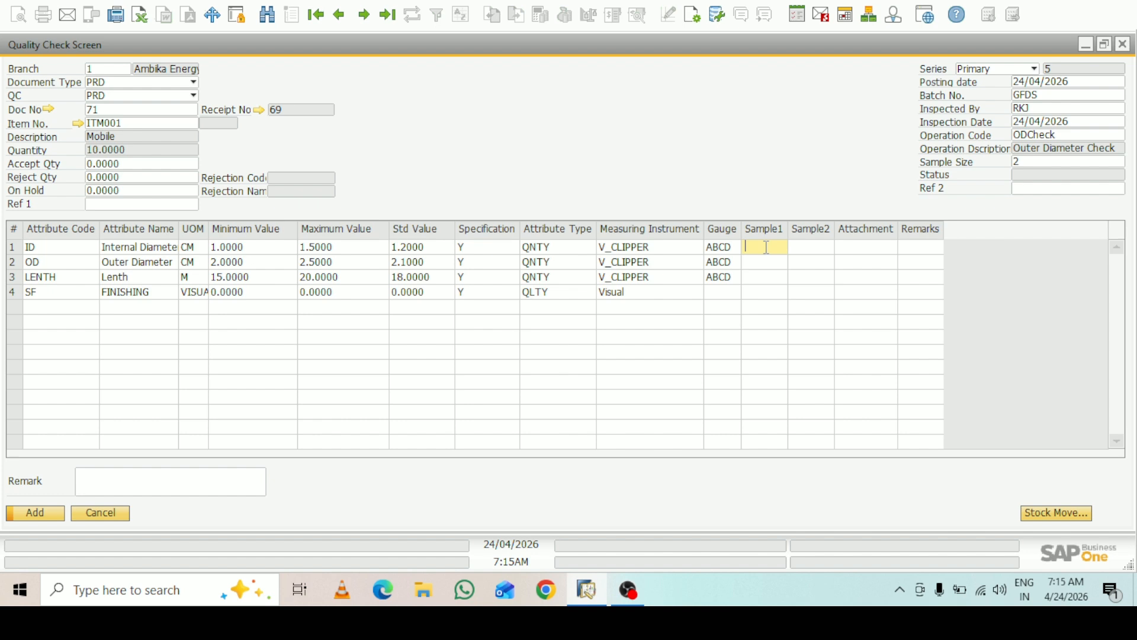
text(1.4)
key(Tab)
text(1.6)
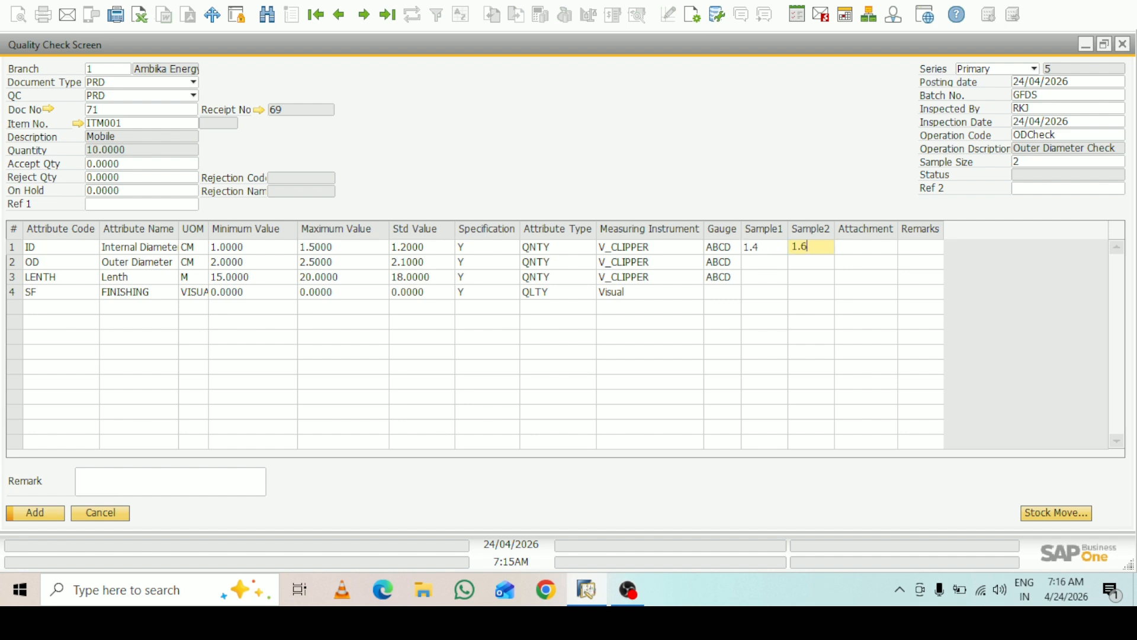
key(Tab)
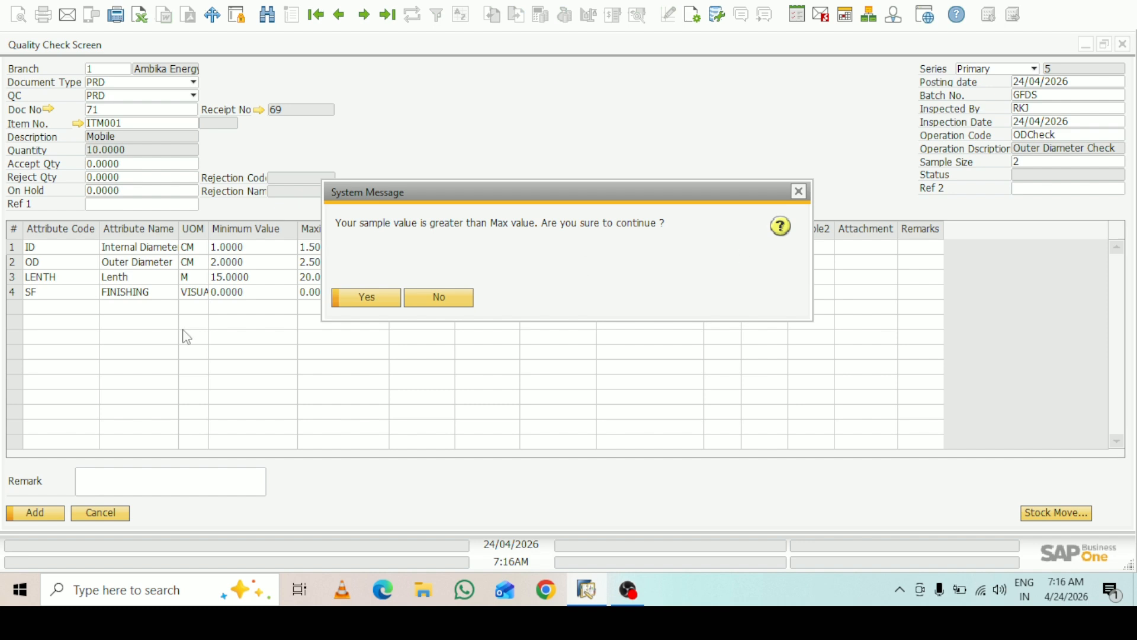
click(376, 301)
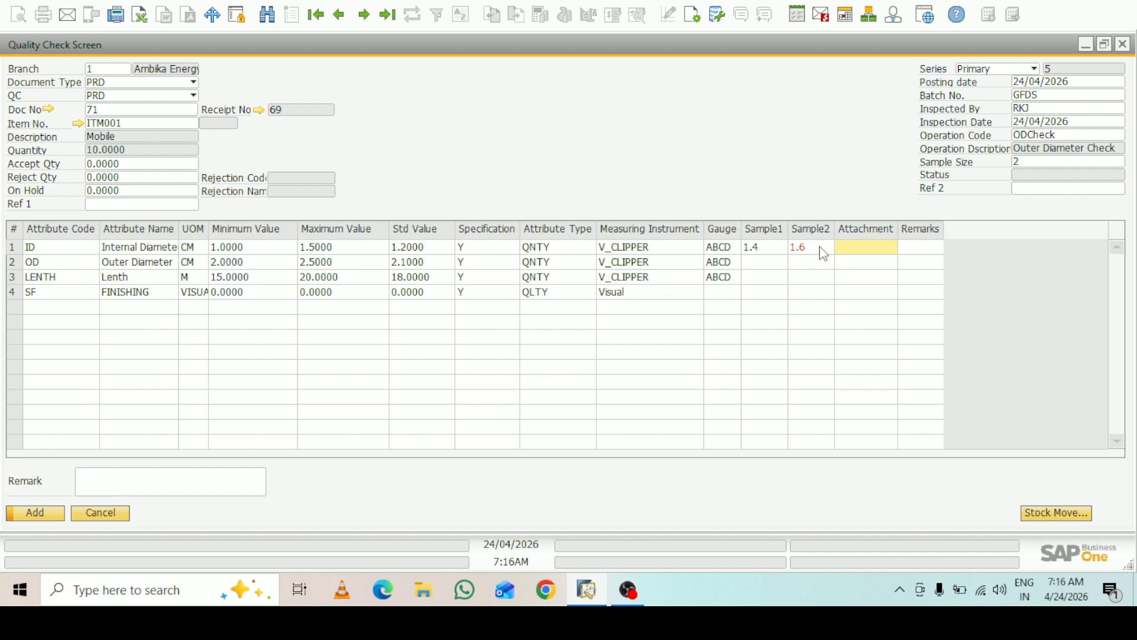
Enter the OD attribute's readings as 2.22 for Sample1 and 2.3 for Sample2.
click(750, 262)
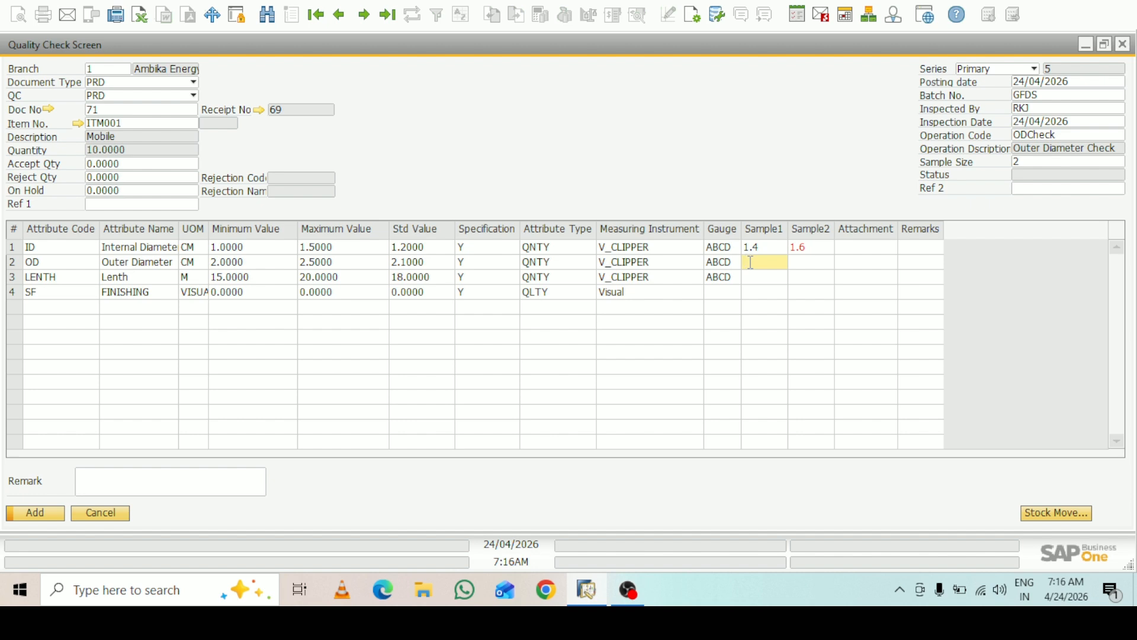
text(2.22)
key(Tab)
text(2.)
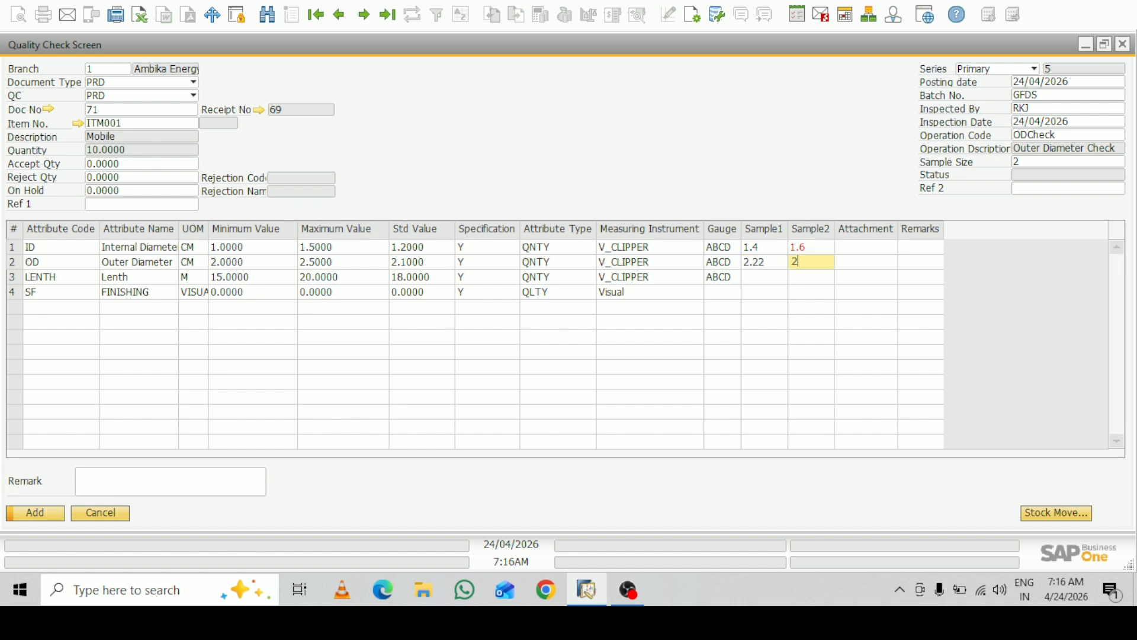
text(3)
key(Tab)
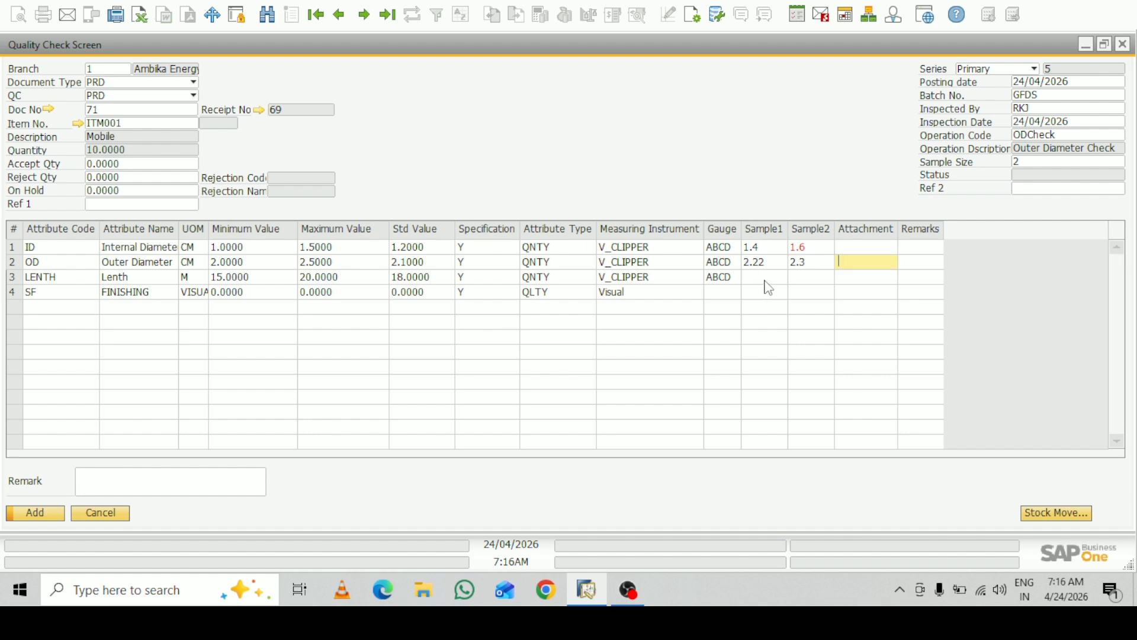
Enter the LENTH attribute's readings as 19 for Sample1 and 21 for Sample2, accepting the value above the maximum.
click(765, 281)
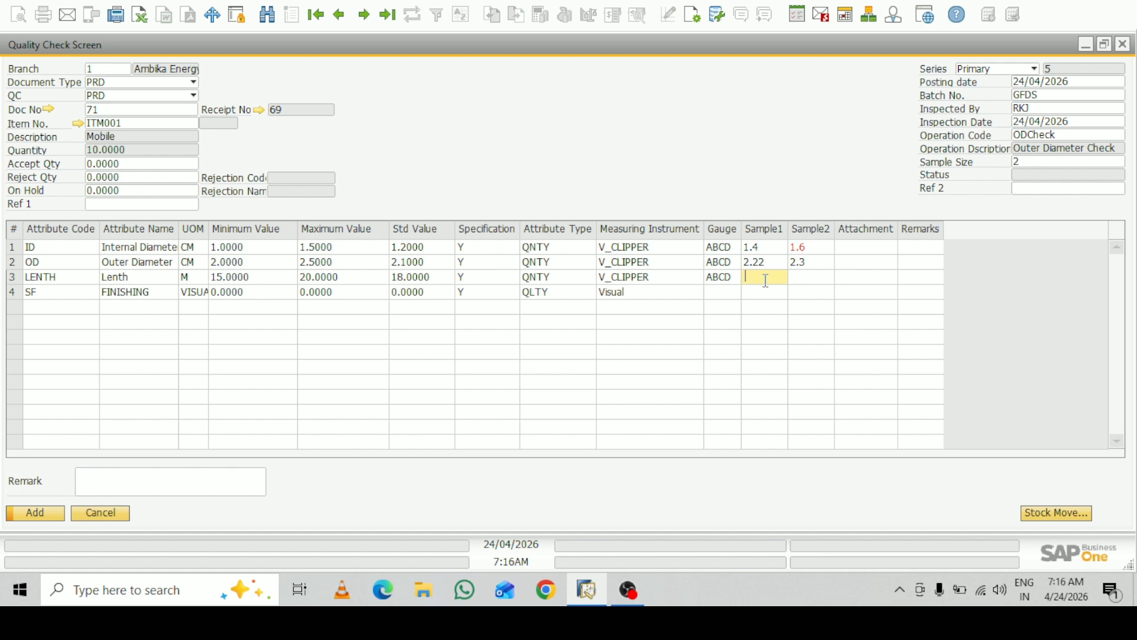
text(19)
key(Tab)
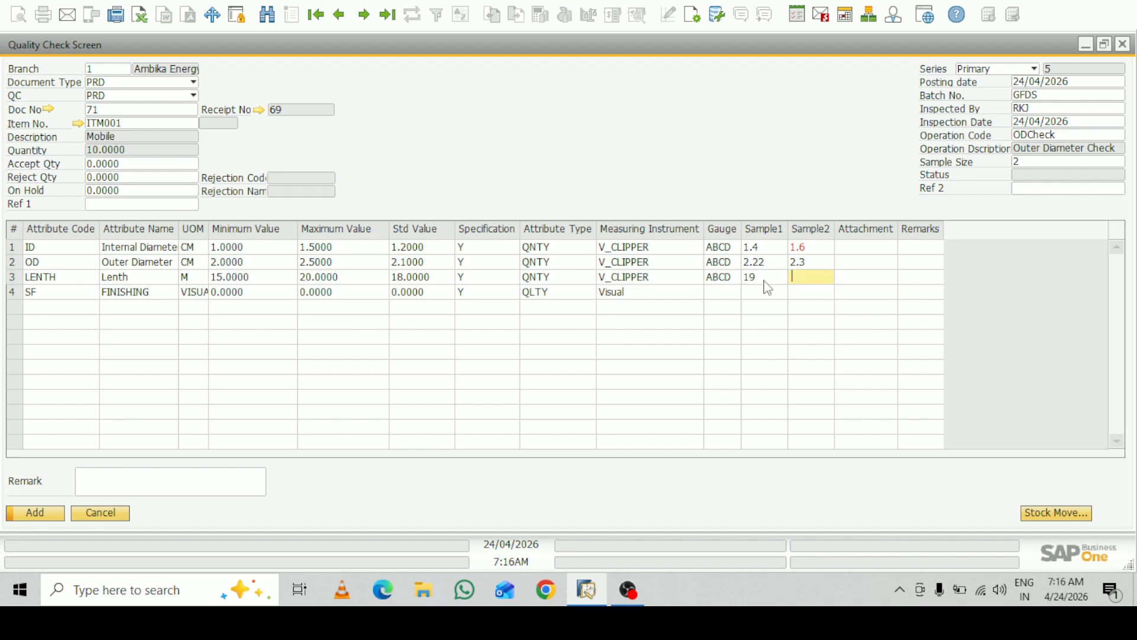
text(1)
key(BackSpace)
text(21)
key(Tab)
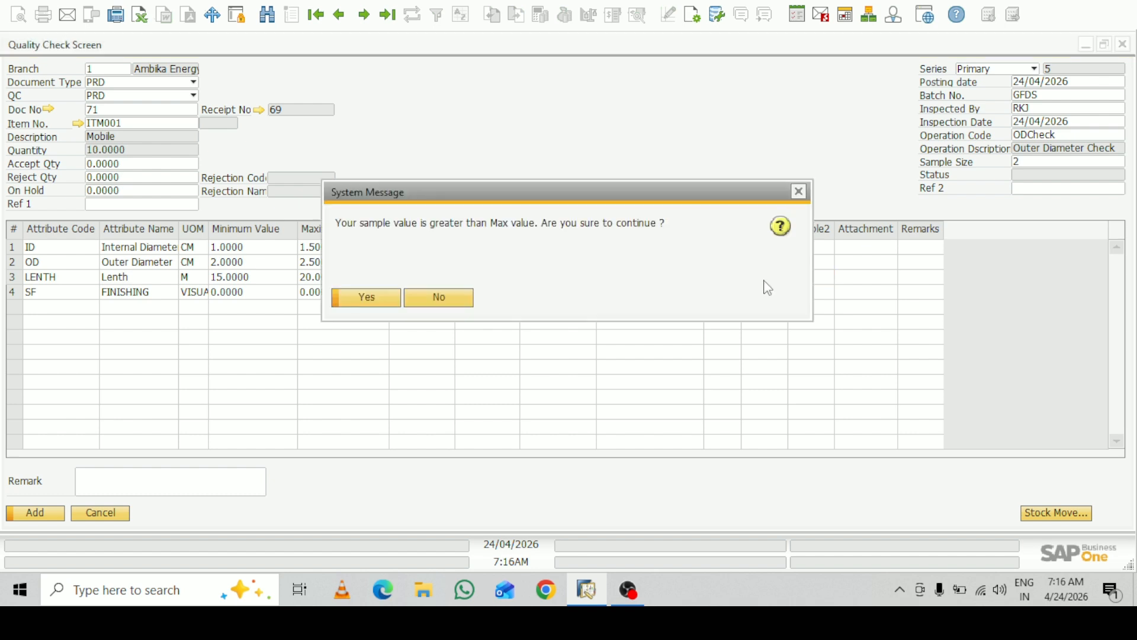
click(363, 299)
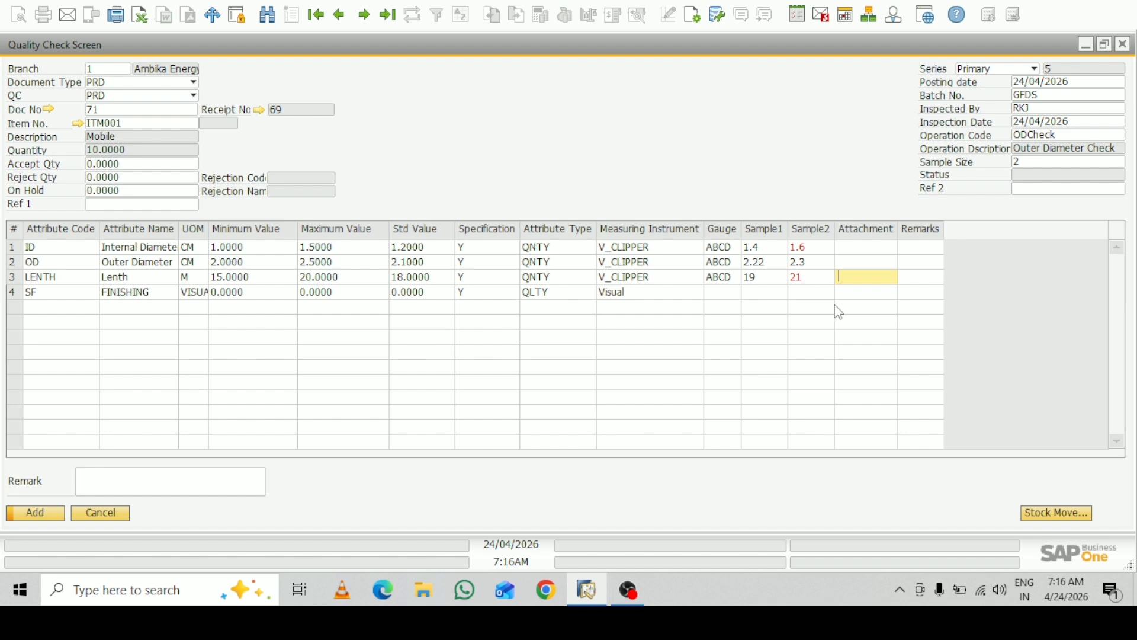
Record OK for both samples of the SF finishing attribute.
click(760, 292)
text(OK)
key(Tab)
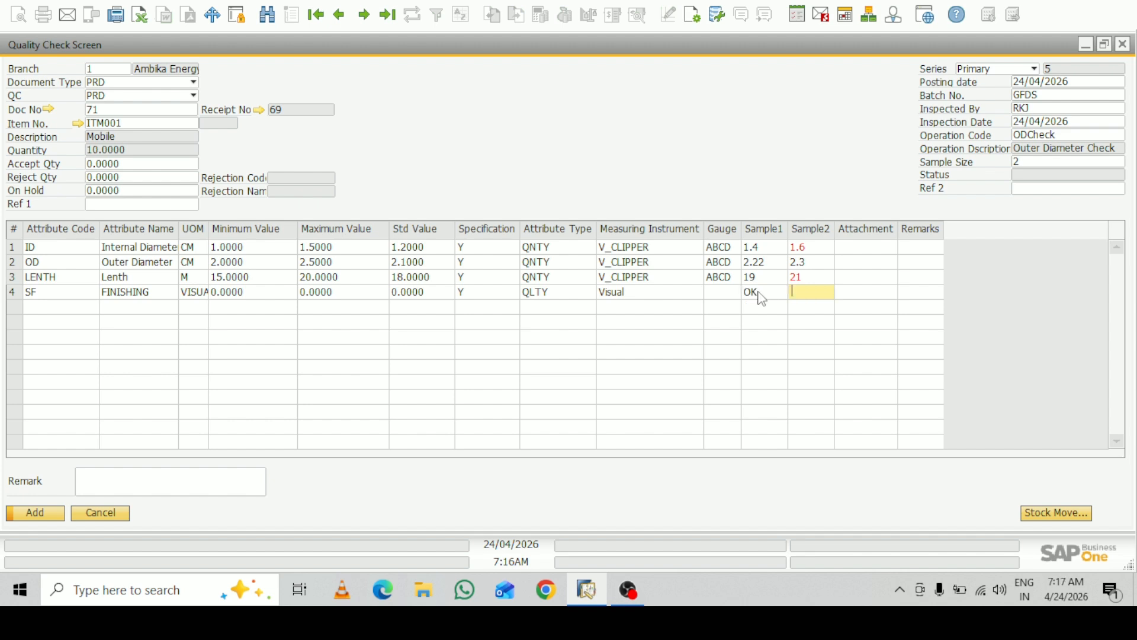
text(OK)
key(Tab)
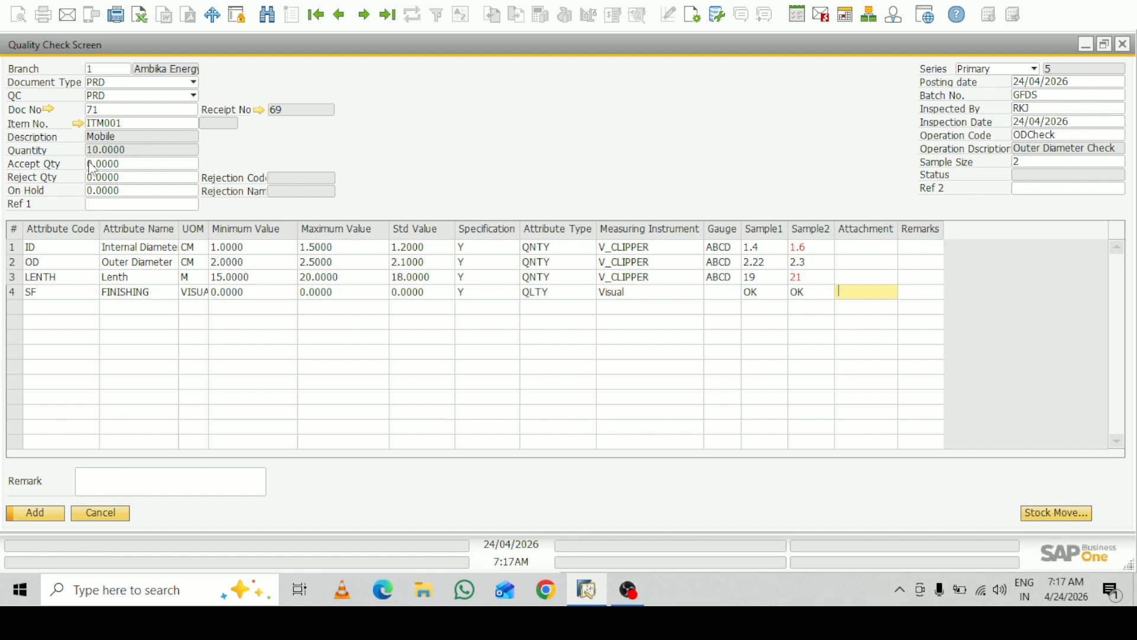
Set the accepted quantity to 9 and the rejected quantity to 1.
click(128, 164)
text(9)
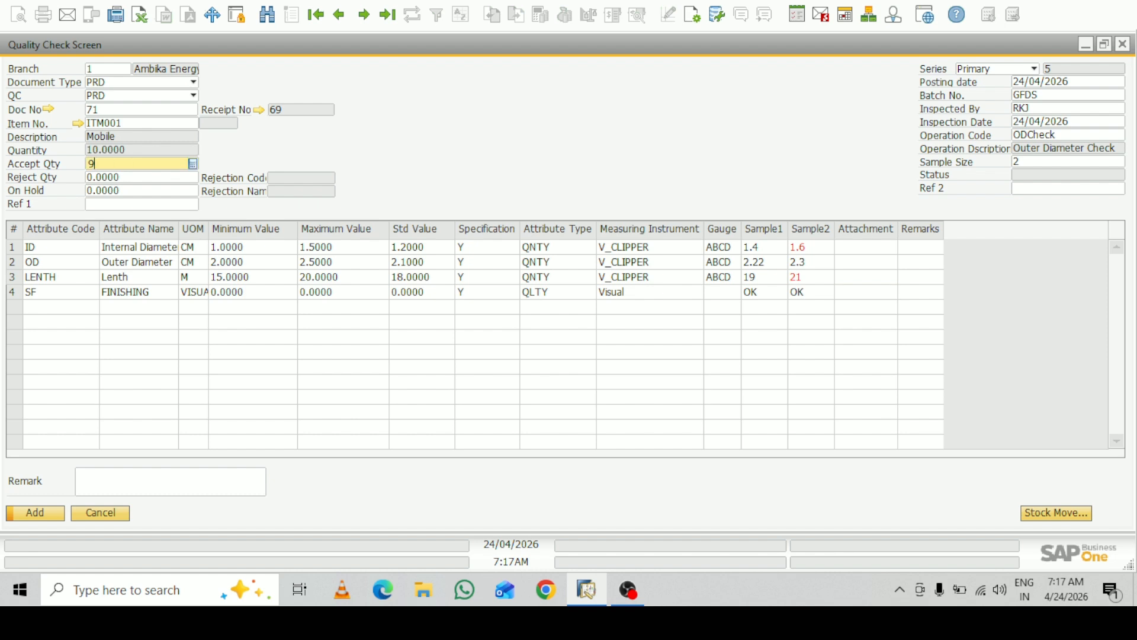
click(120, 178)
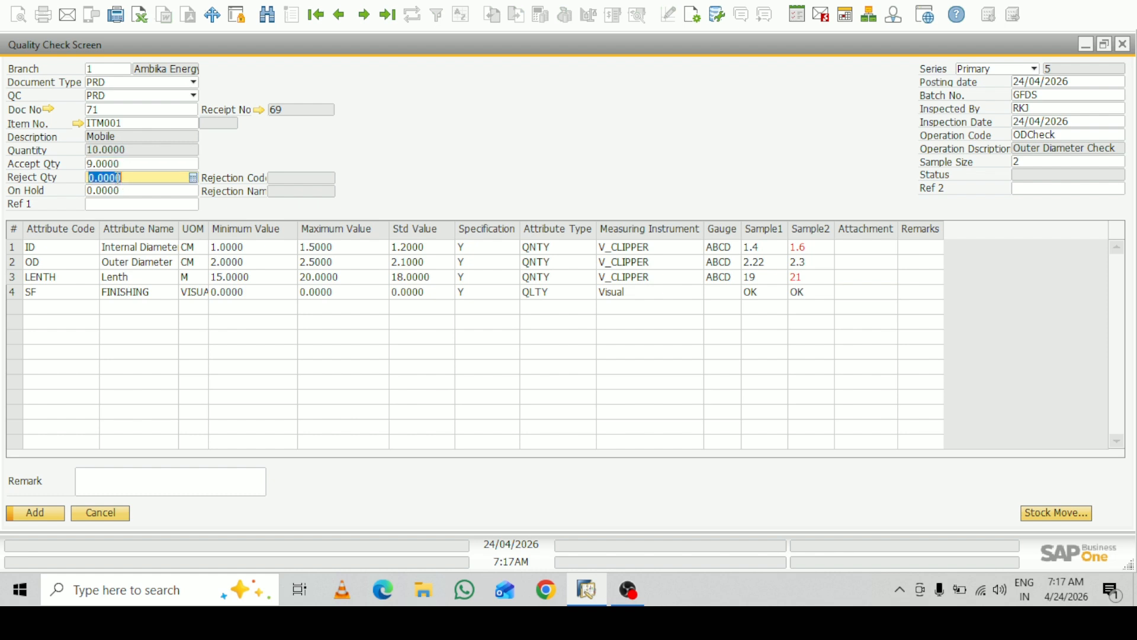
text(1)
key(Tab)
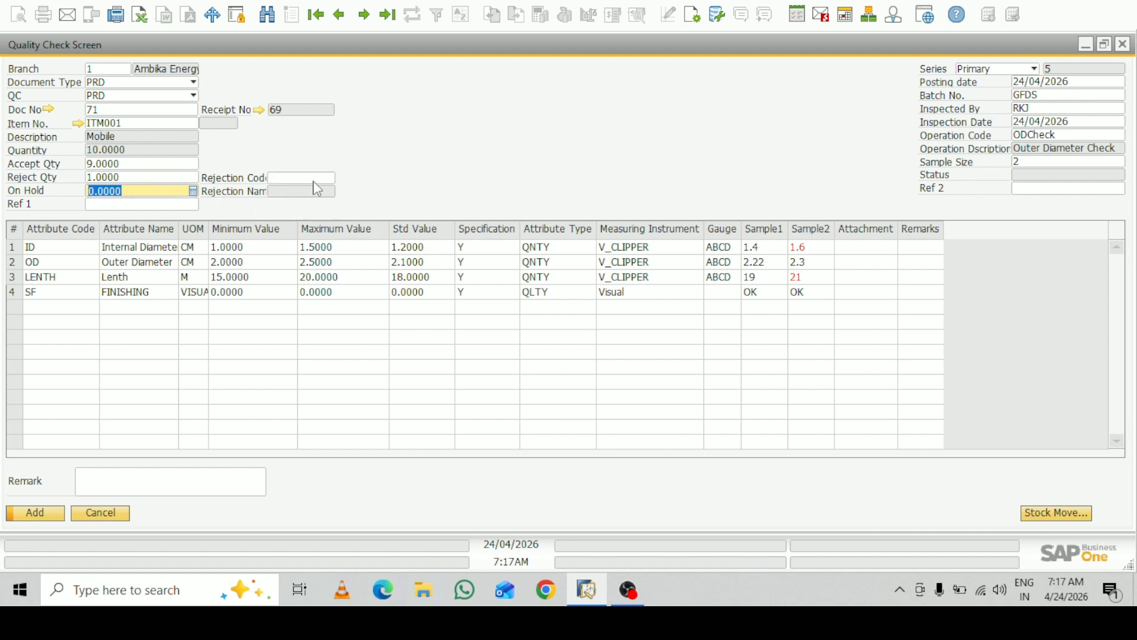
Select rejection code OLENGTH (Over Length) for the rejected quantity.
click(315, 180)
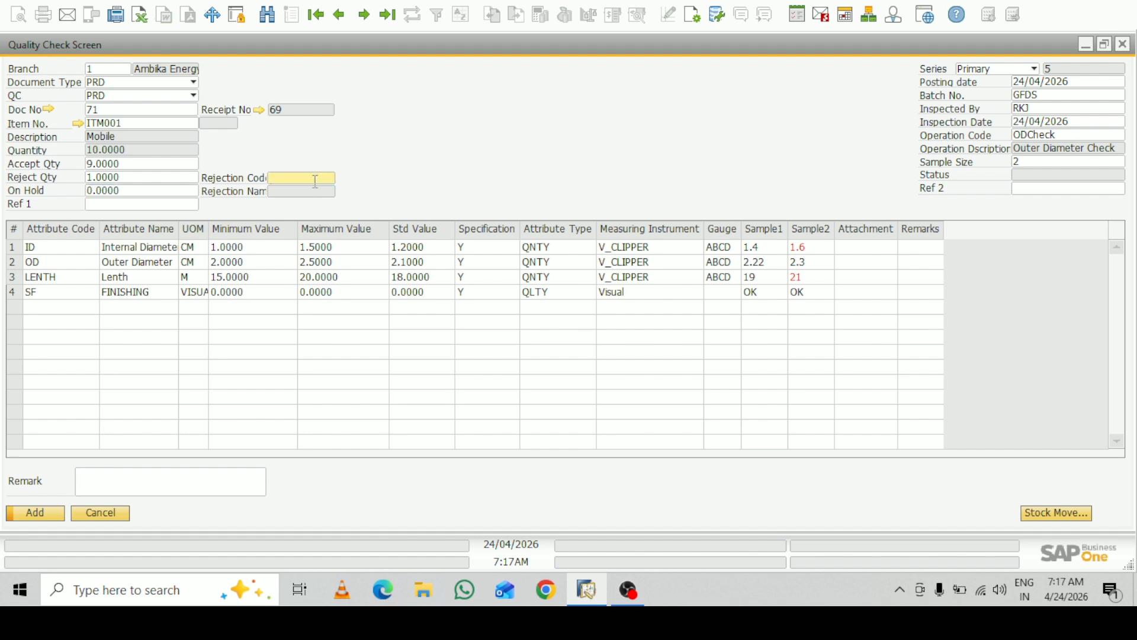
key(Tab)
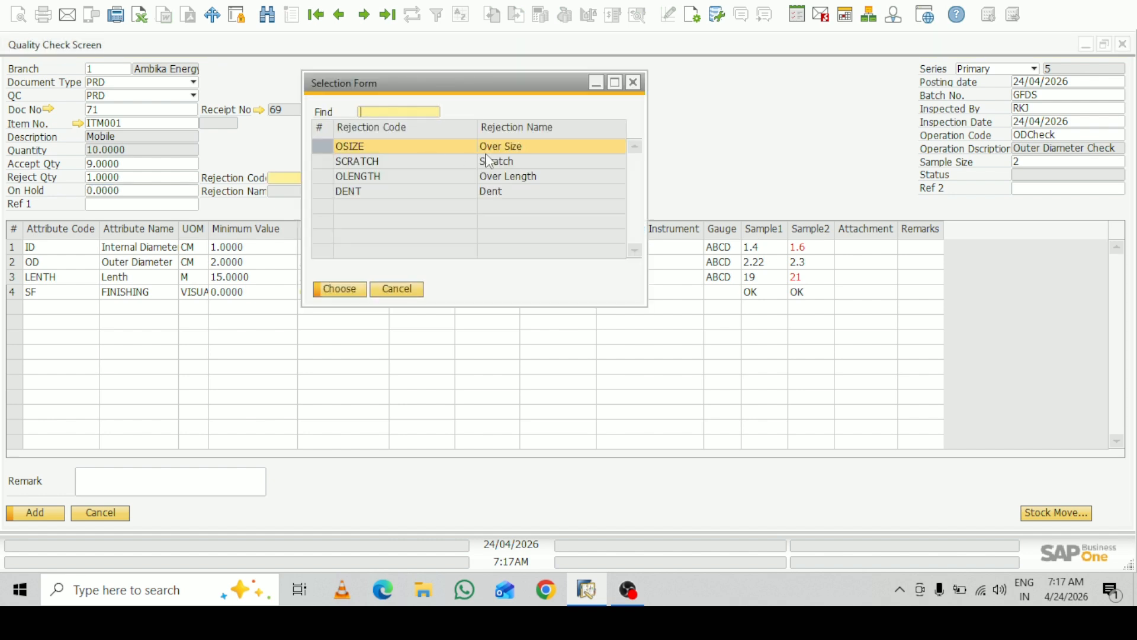
click(379, 178)
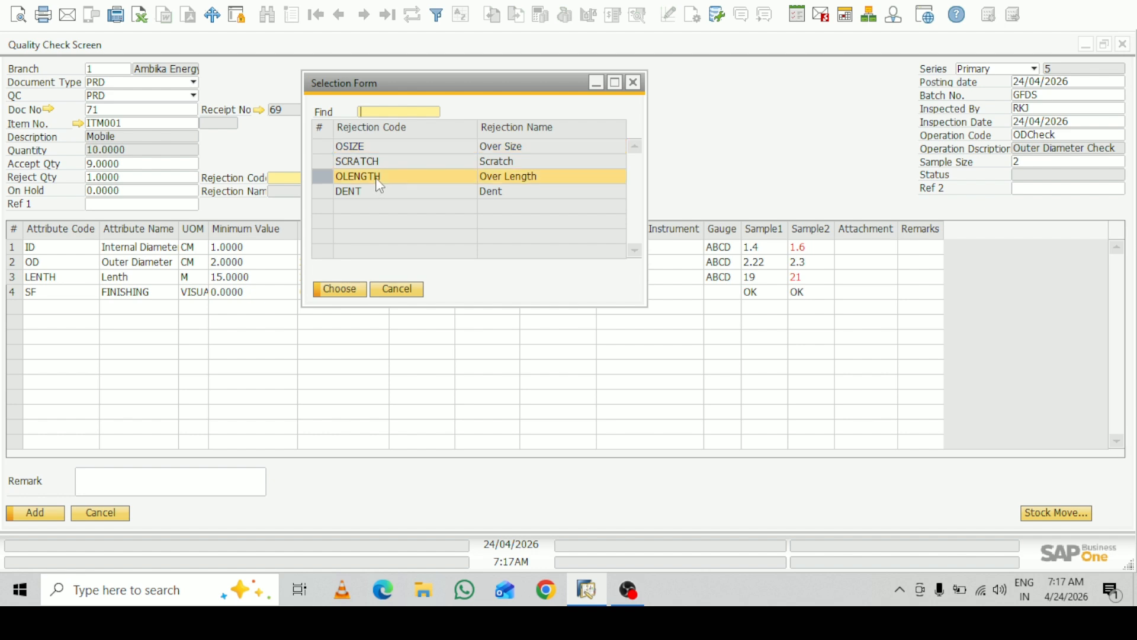
click(343, 292)
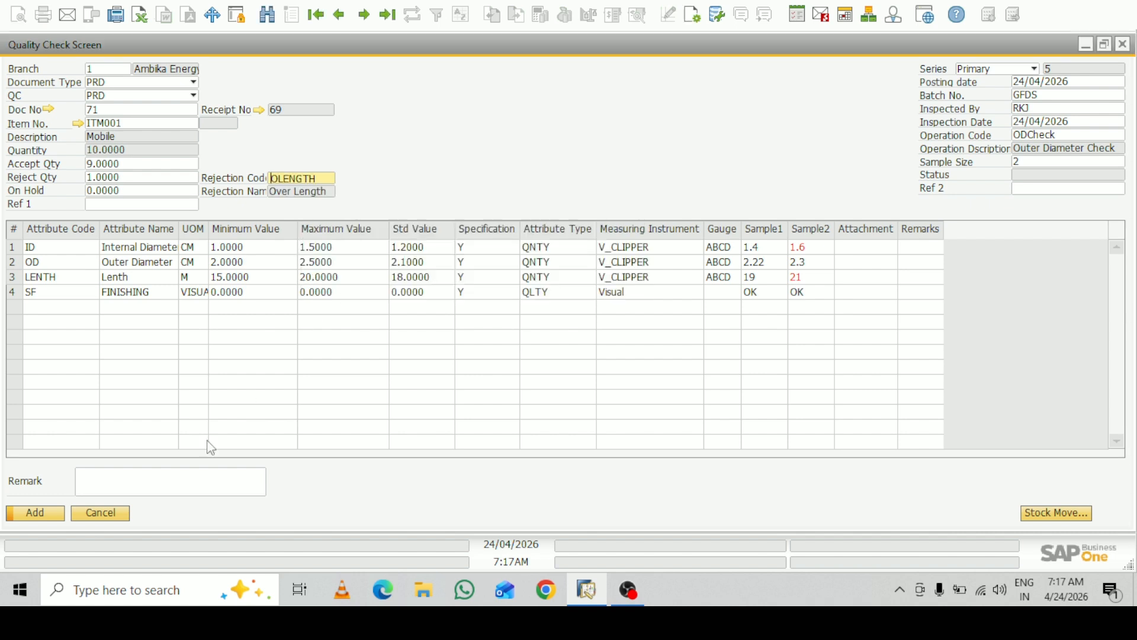
Add the quality check document and reopen it as the last saved record.
click(48, 518)
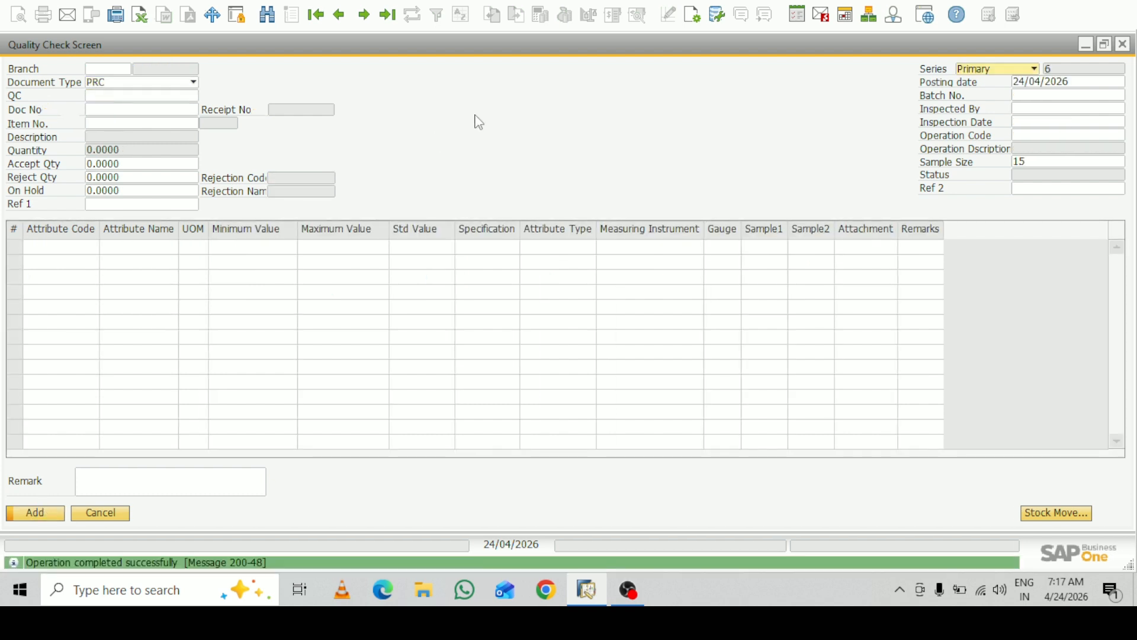
click(386, 16)
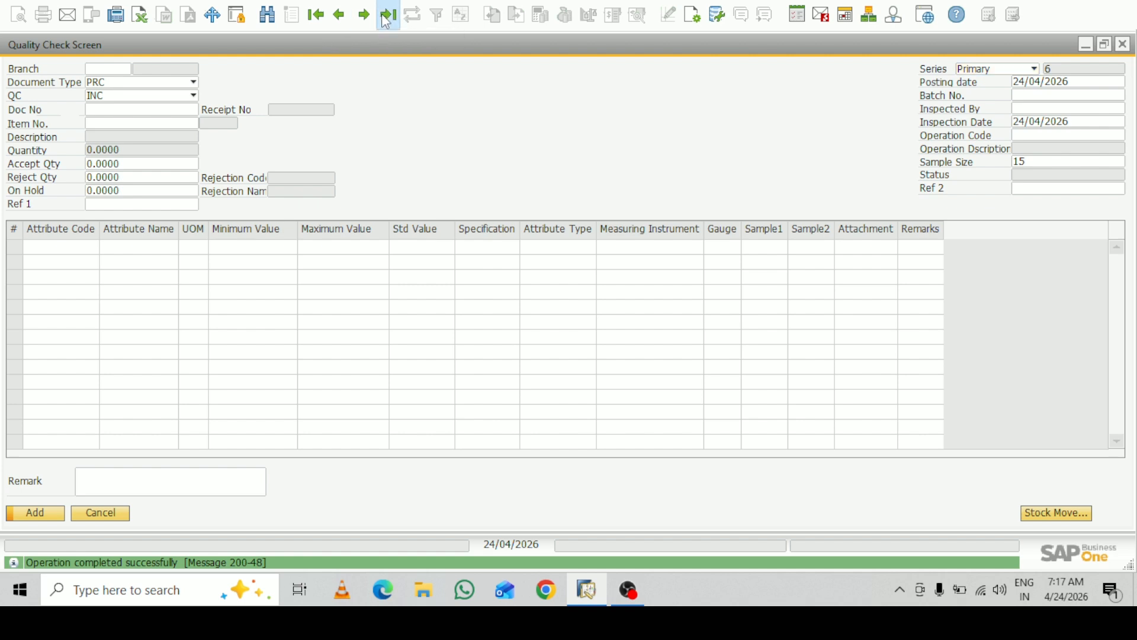
click(375, 302)
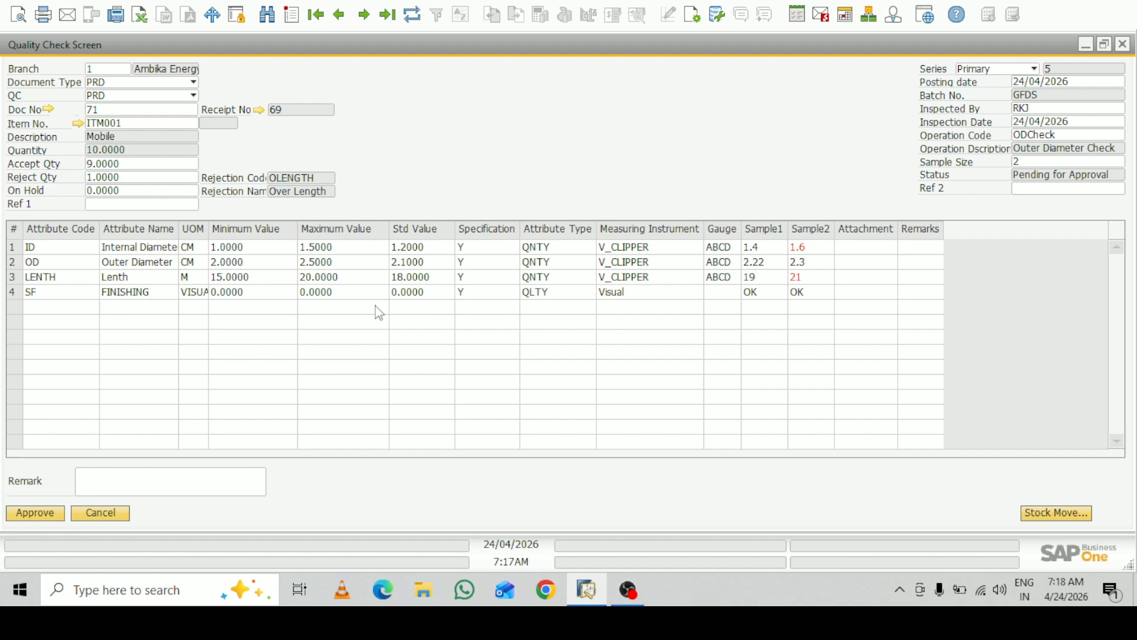
Approve the pending quality check document for item ITM001.
click(1059, 515)
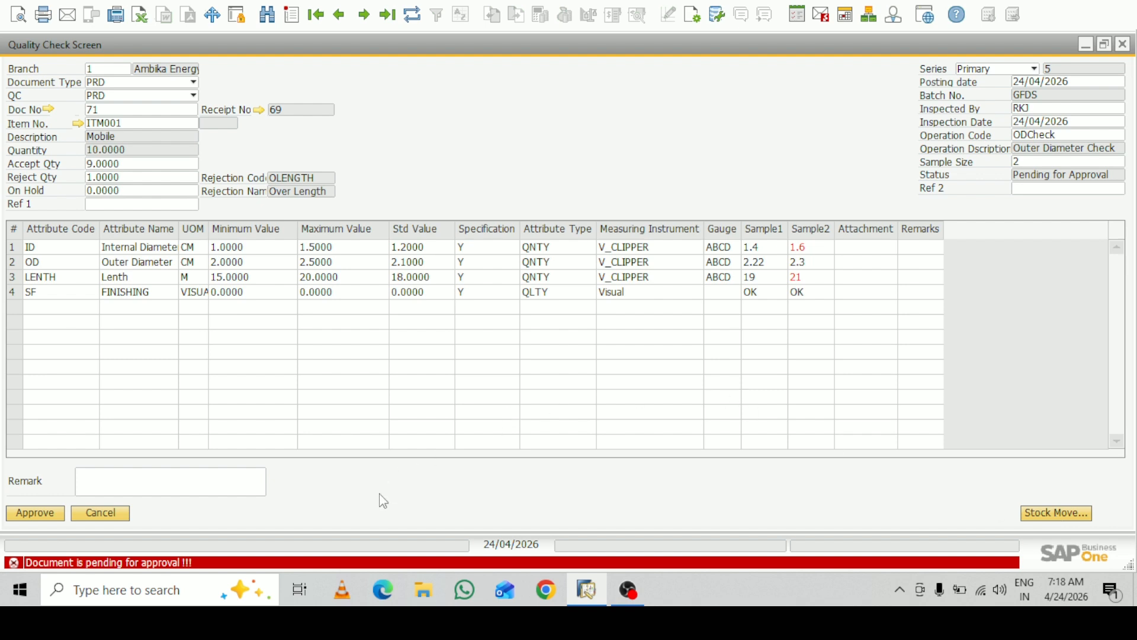
click(40, 516)
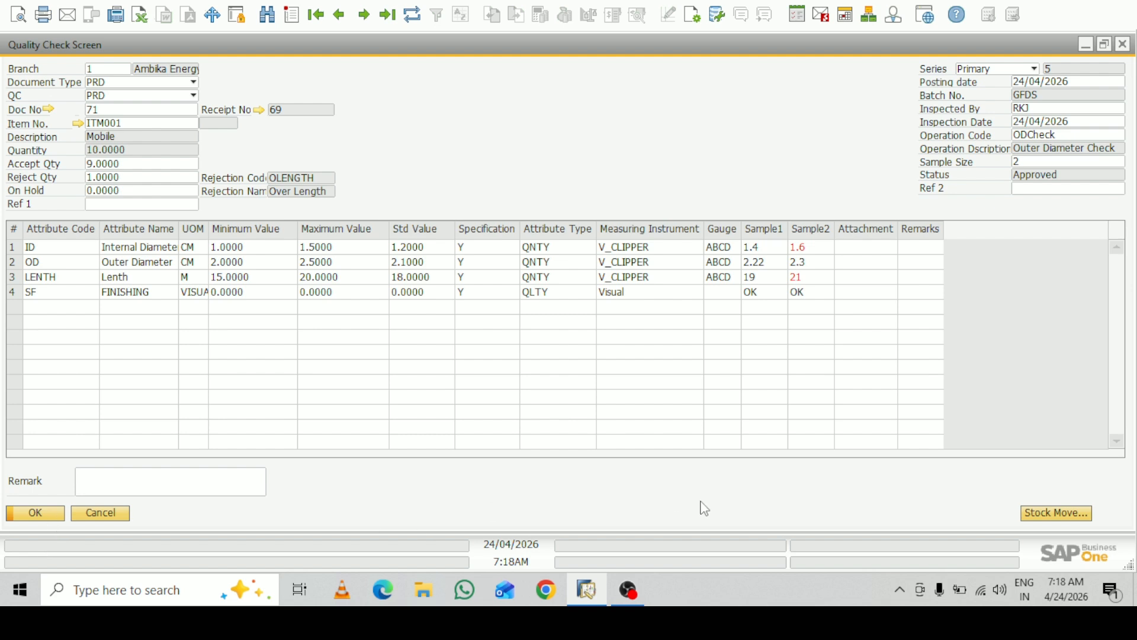
Generate the inventory transfer, try FGWHS as the destination warehouse on all existing lines, and close the transfer without adding it.
click(1050, 520)
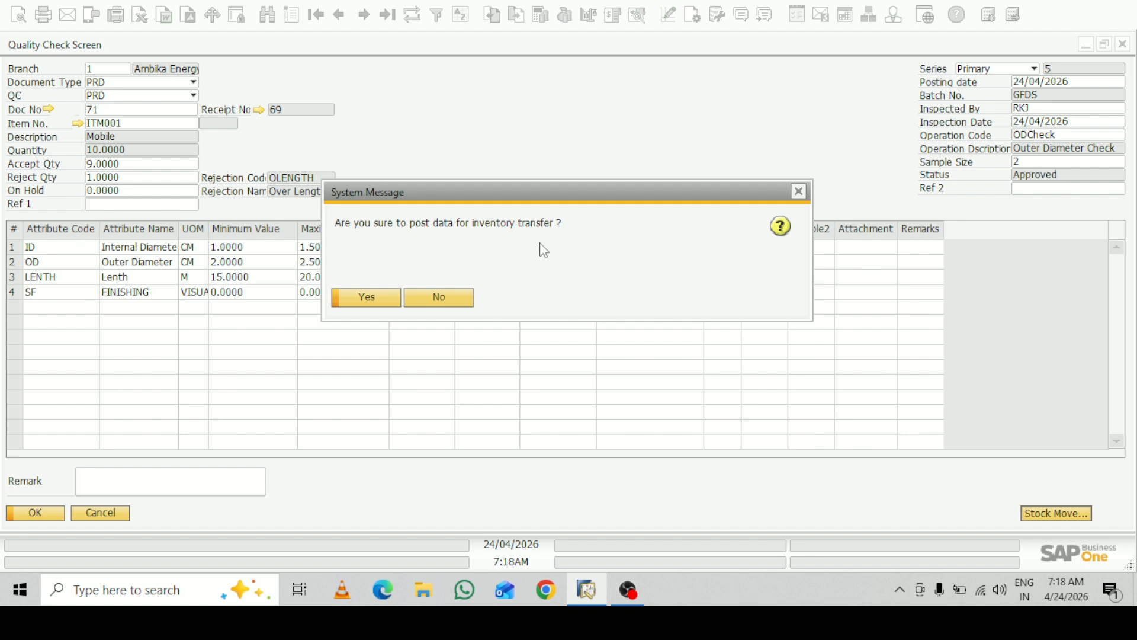
click(368, 296)
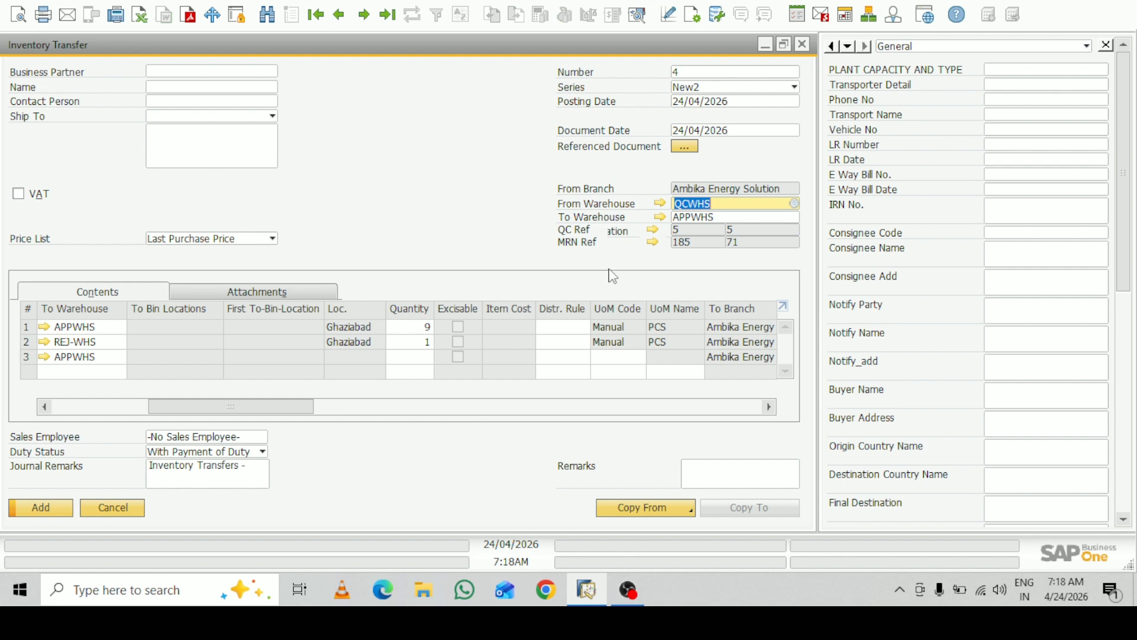
click(728, 218)
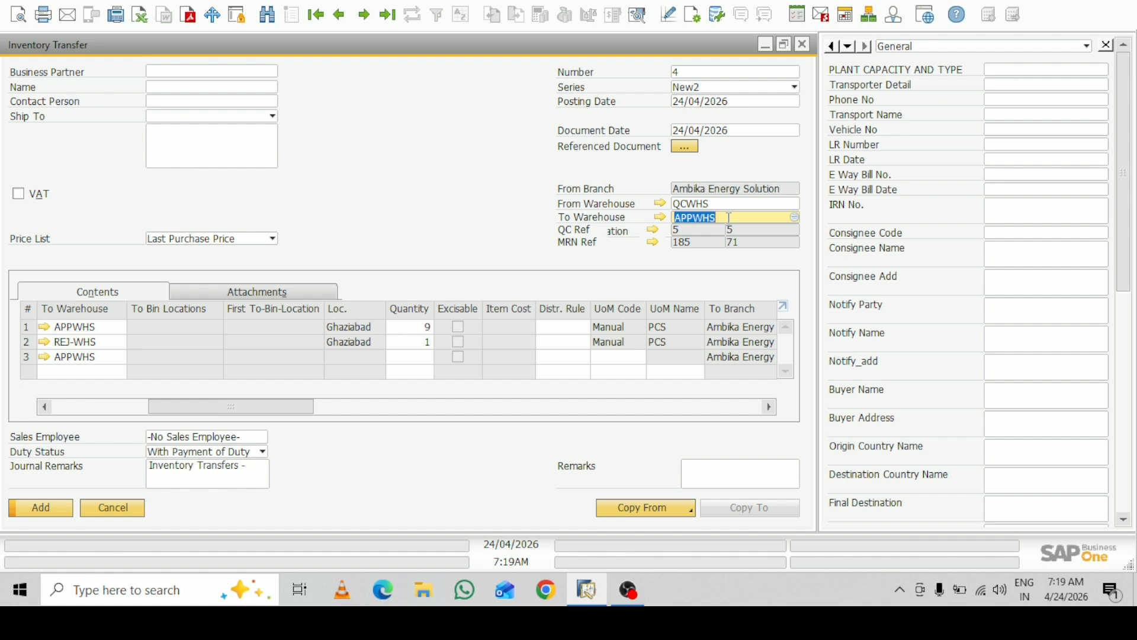
key(BackSpace)
key(Tab)
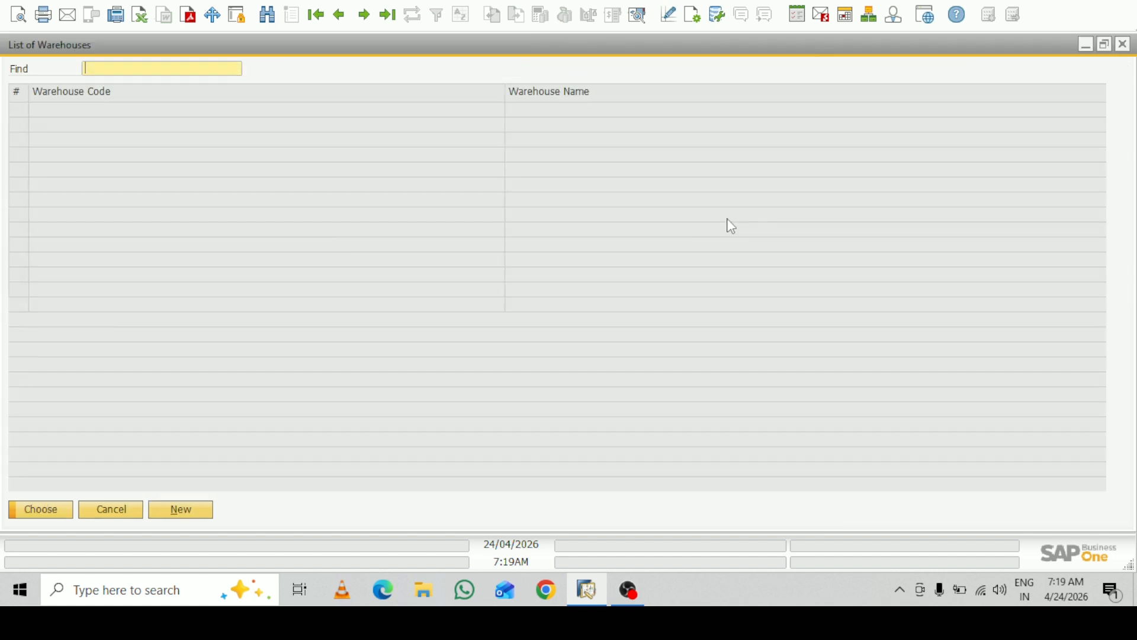
click(83, 156)
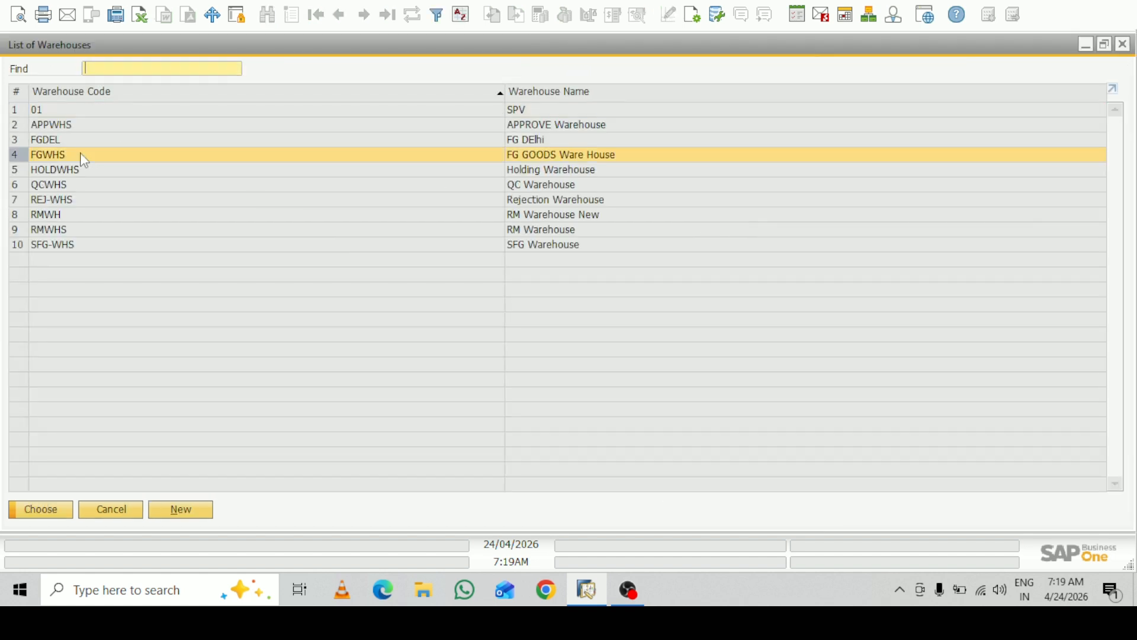
click(55, 516)
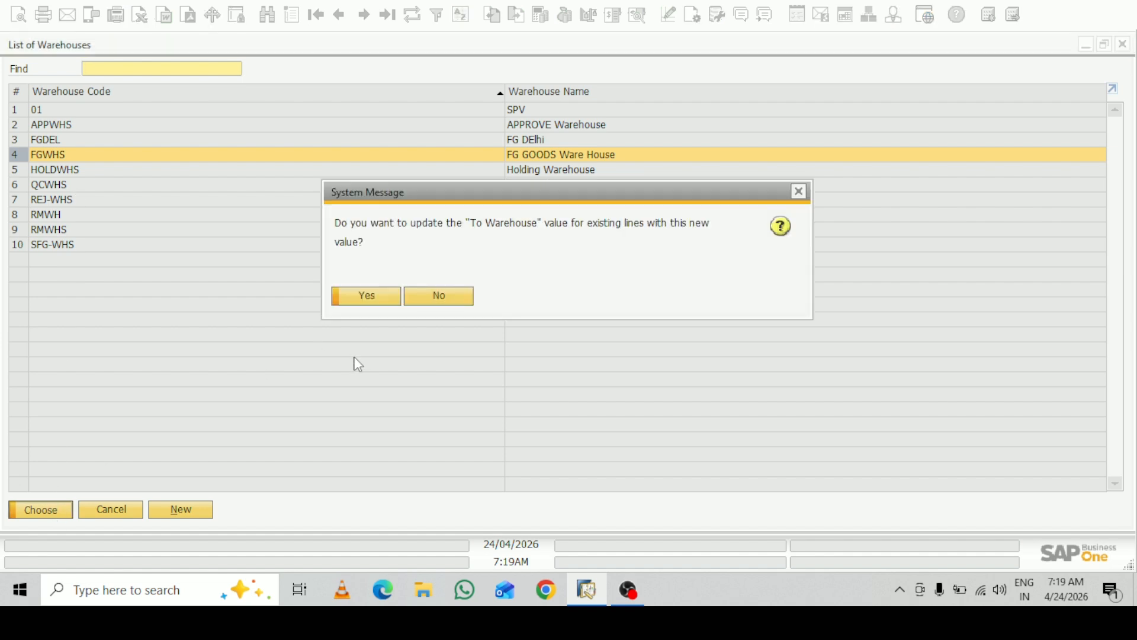
click(387, 296)
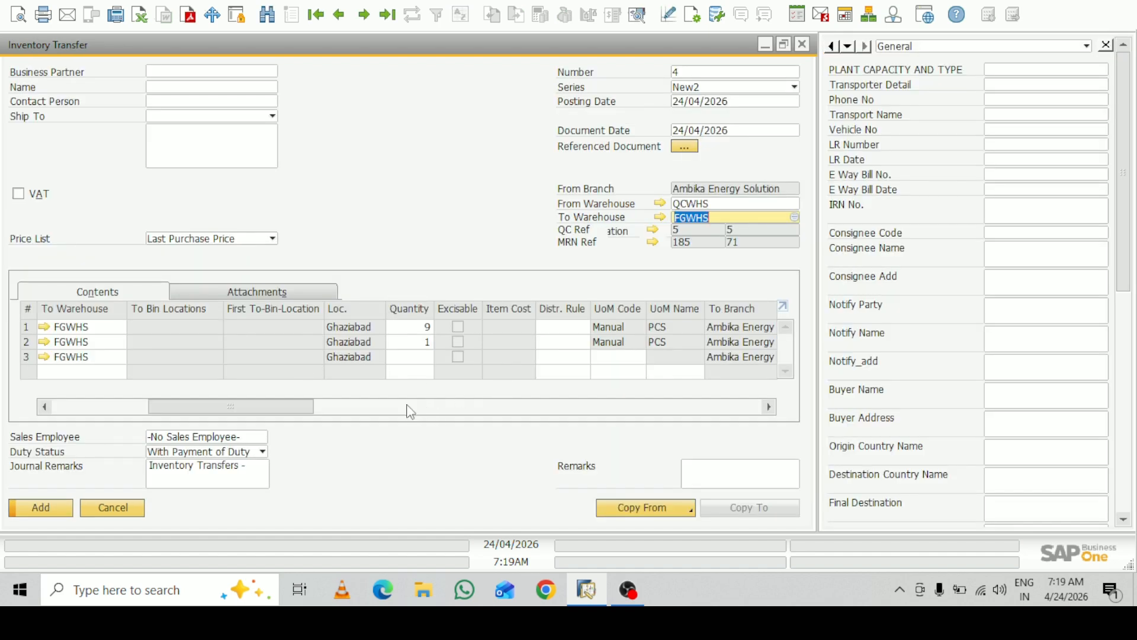
drag(262, 408, 116, 406)
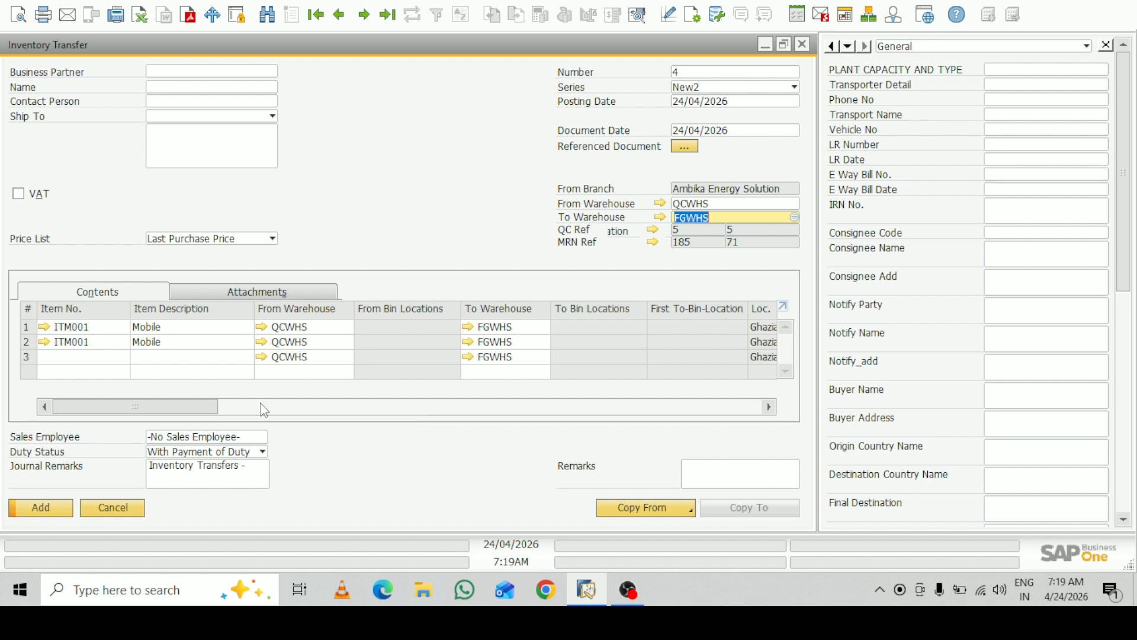
drag(200, 408, 237, 402)
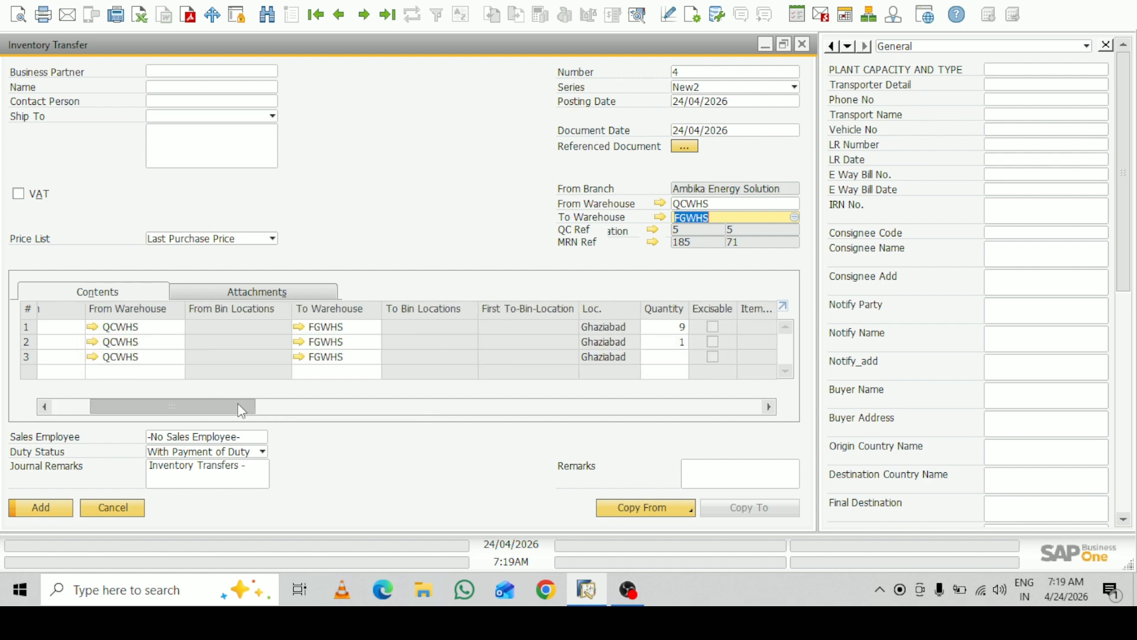
click(802, 45)
click(497, 331)
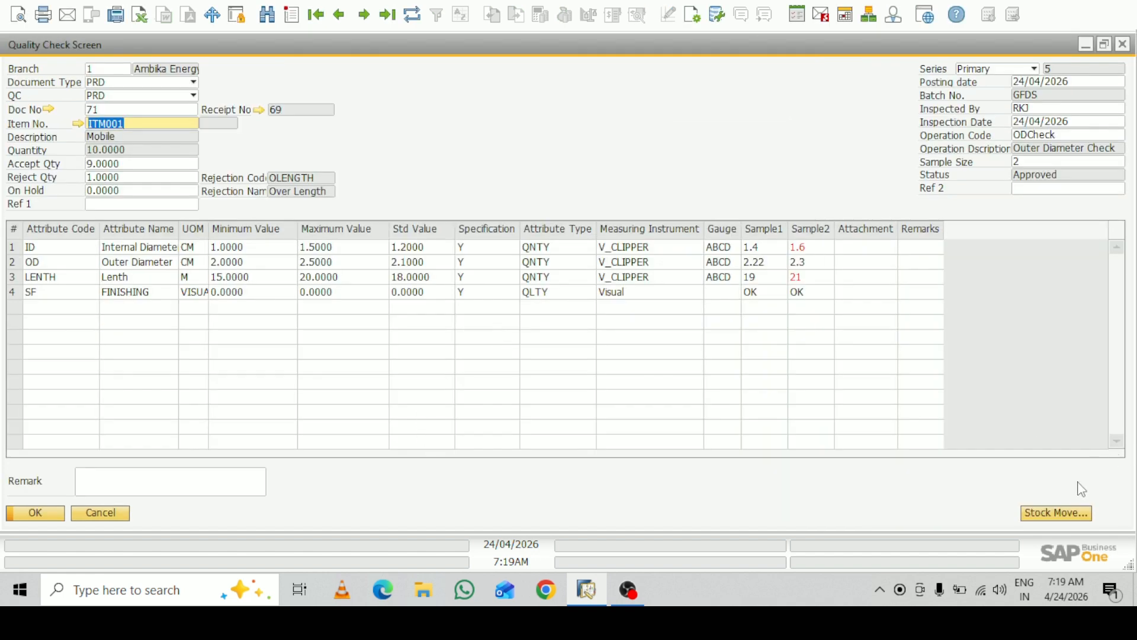
Generate the inventory transfer from the approved quality check and accept posting its data.
click(1060, 512)
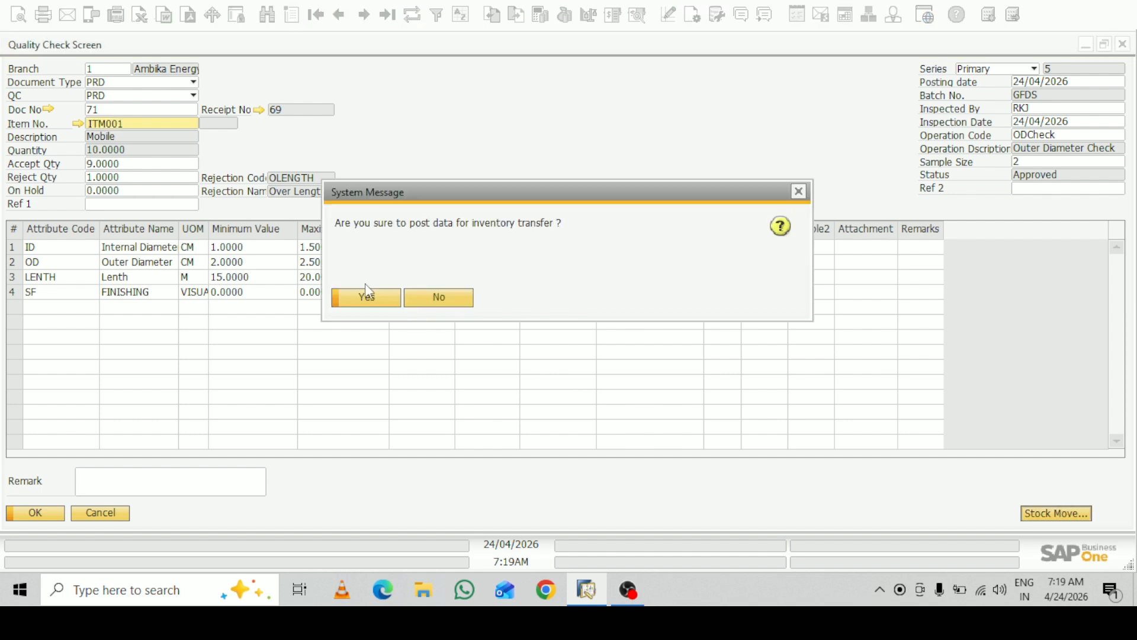
click(371, 304)
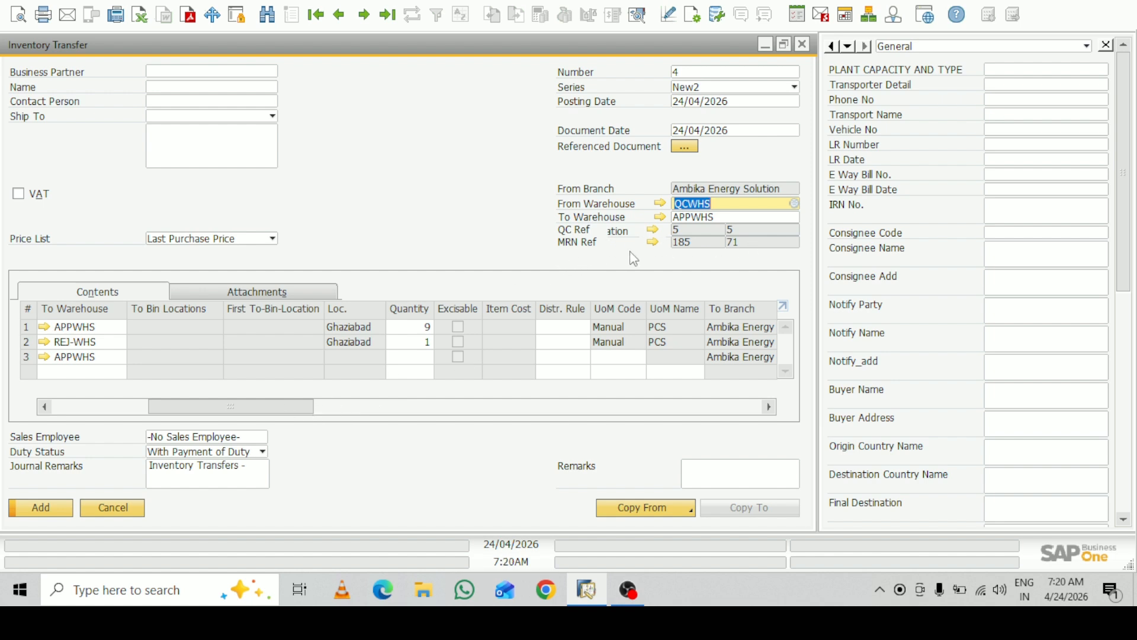
Inspect the quality check and MRN documents linked to the transfer, and review the from and to warehouses of its lines.
click(653, 230)
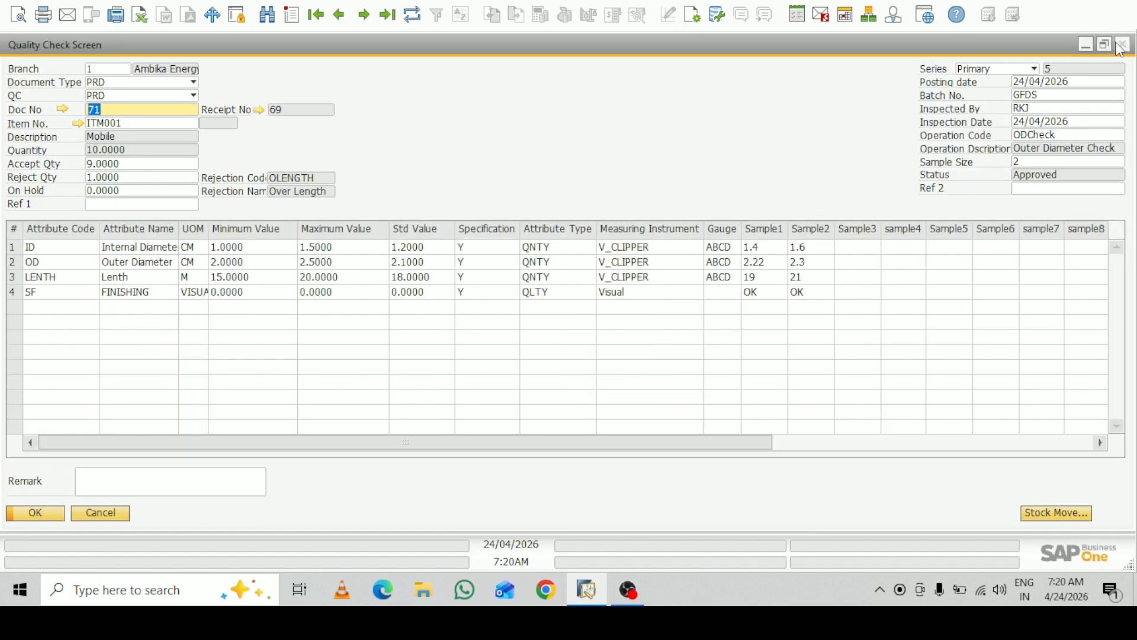
click(1122, 44)
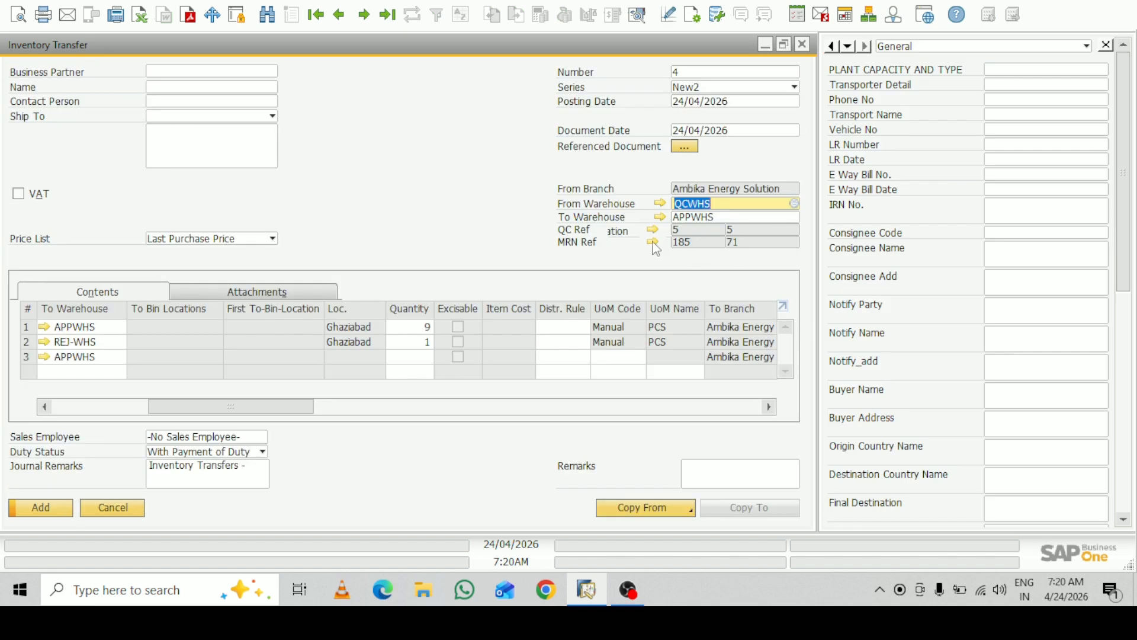
click(654, 243)
click(1107, 46)
click(833, 45)
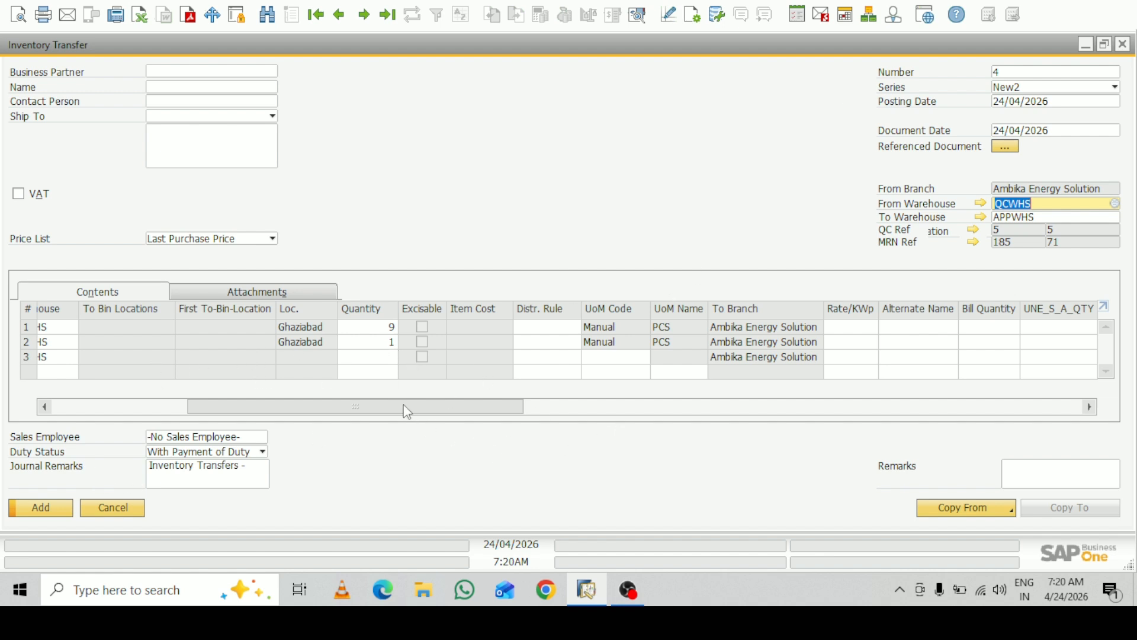
drag(406, 412, 277, 413)
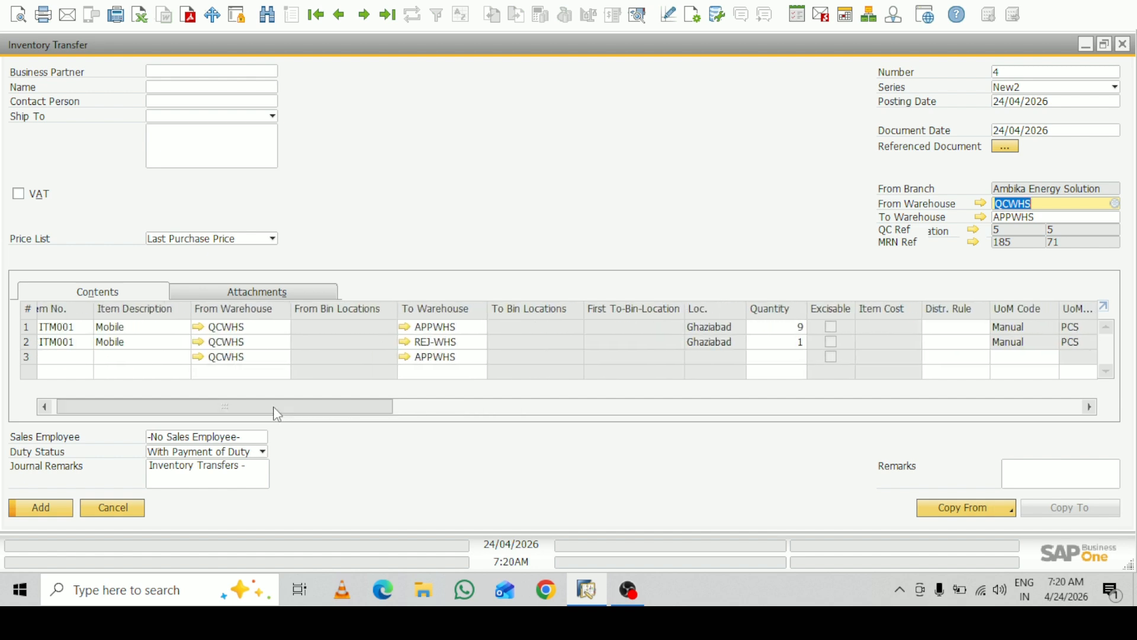